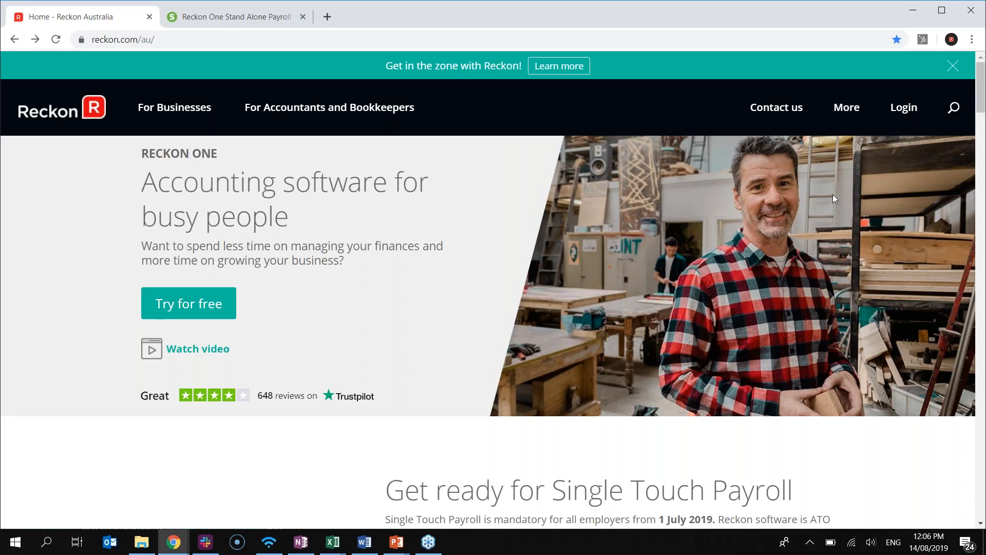
Go to the Reckon One sign-in page through Login > Product Logins on the Reckon website
mouse_move(904, 109)
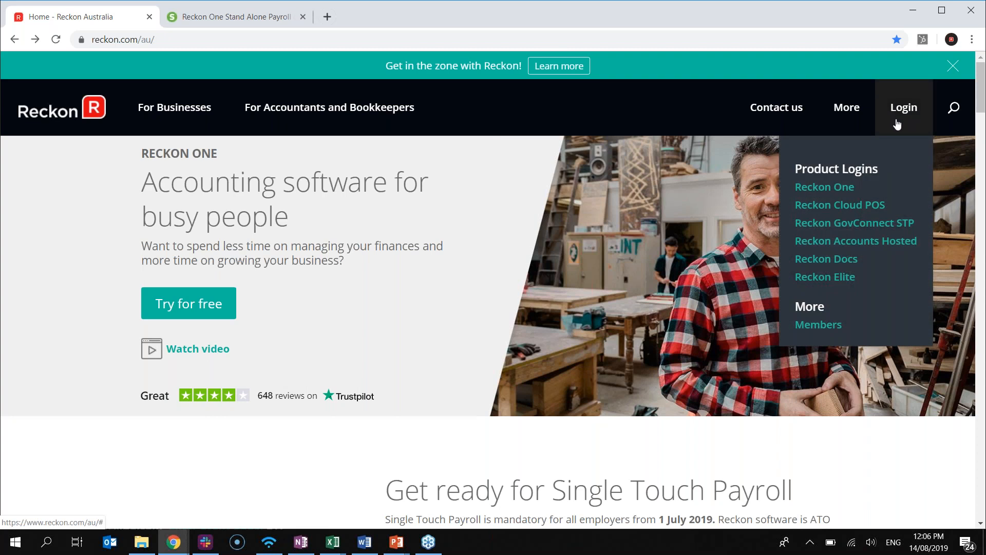
left_click(837, 188)
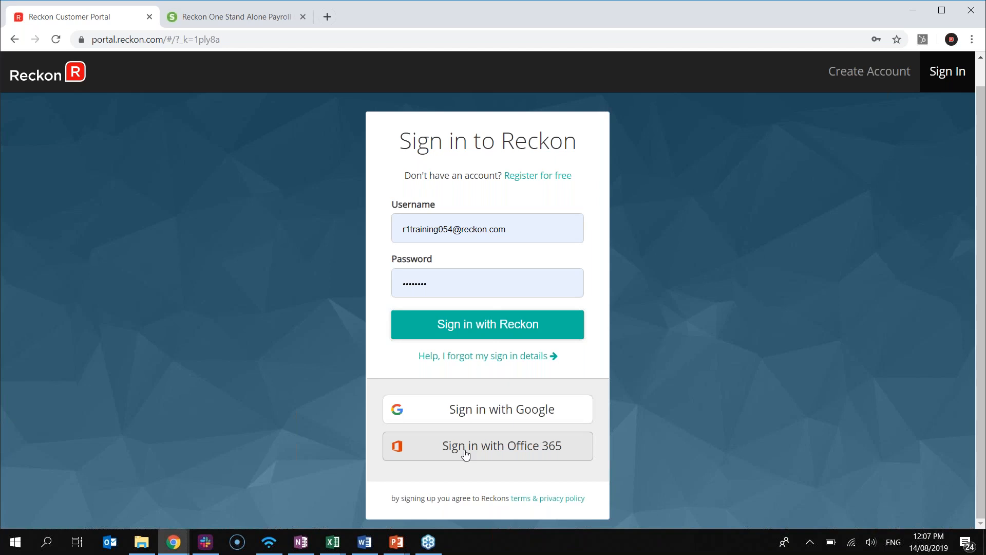
left_click(528, 178)
scroll(795, 352, "down", 3)
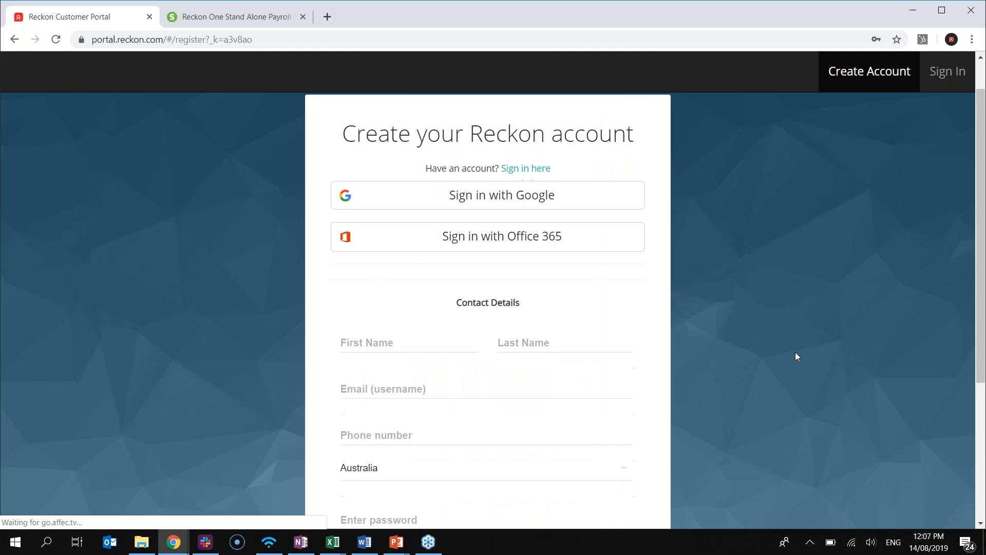
scroll(712, 325, "down", 2)
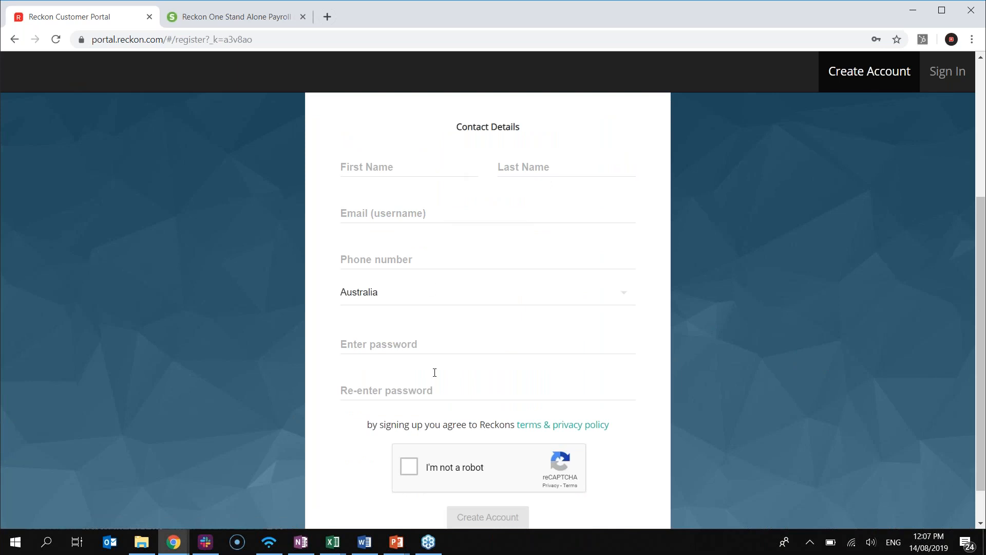
scroll(436, 374, "down", 1)
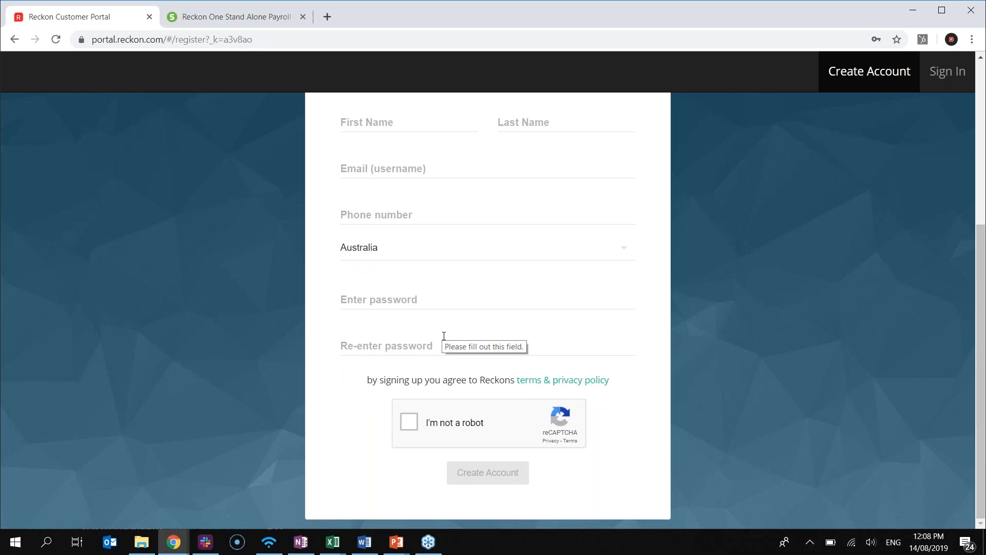
scroll(417, 325, "up", 3)
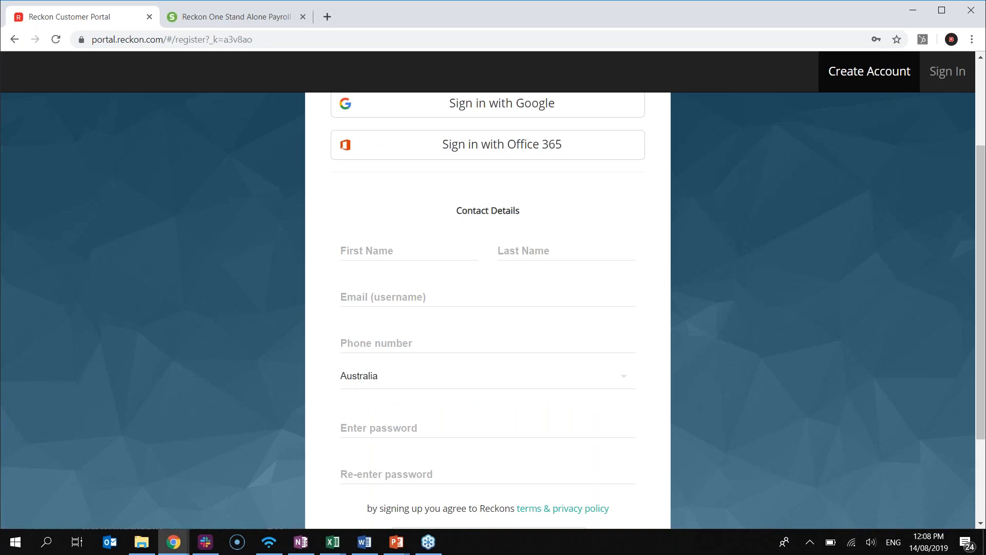
scroll(436, 200, "up", 3)
right_click(328, 184)
left_click(357, 194)
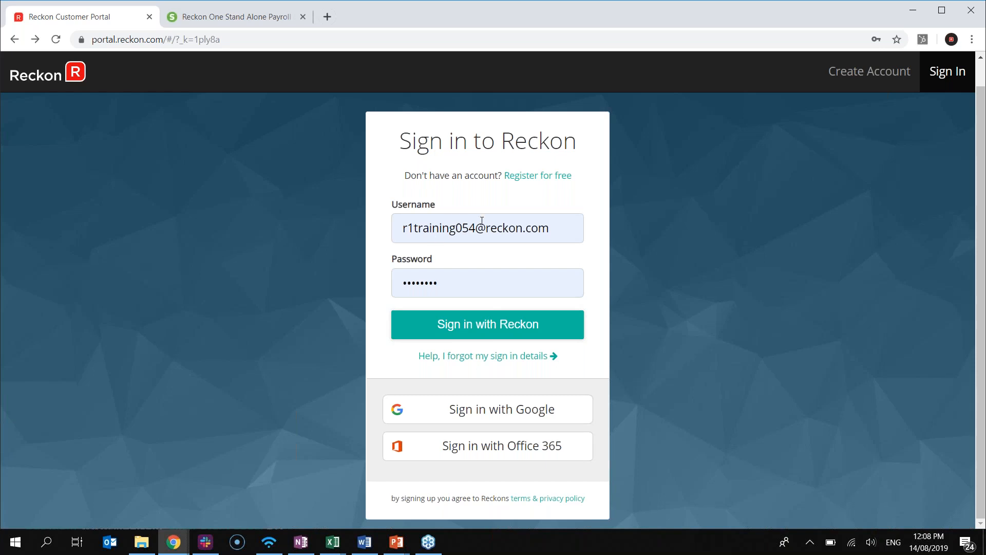
Sign in with Reckon and reach the dashboard listing books such as PartnerBook and SAC Training
left_click(466, 332)
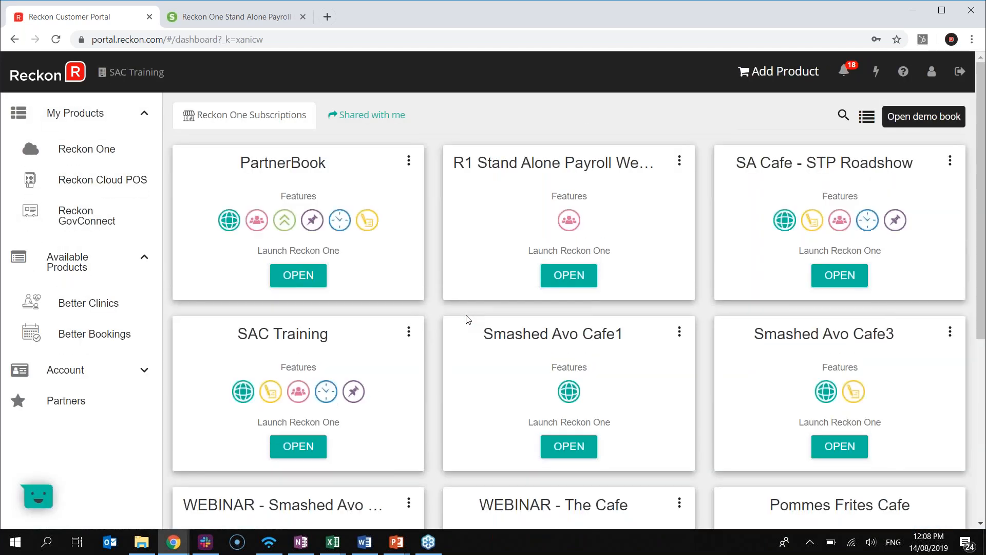
scroll(491, 344, "down", 5)
scroll(491, 344, "up", 5)
left_click(142, 374)
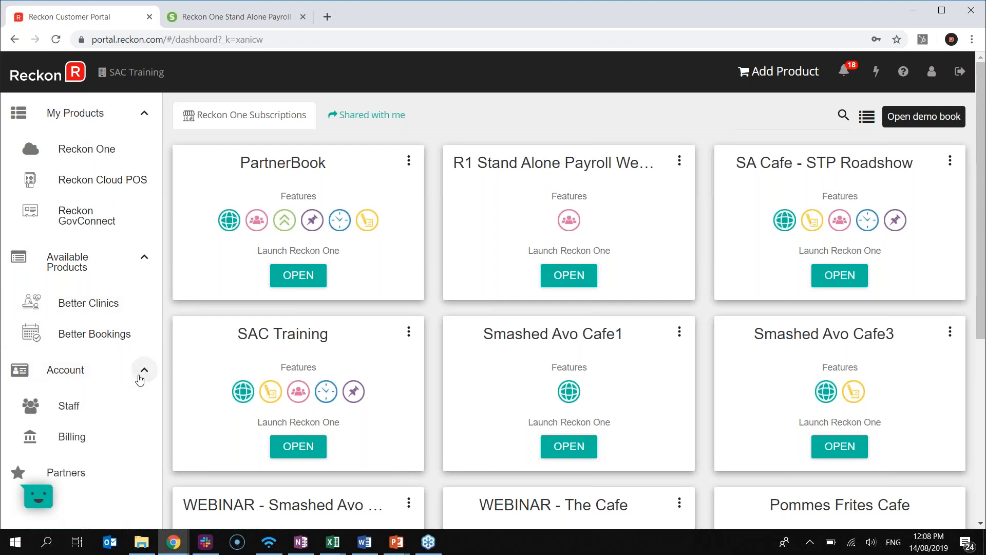
scroll(125, 400, "down", 2)
scroll(125, 400, "down", 1)
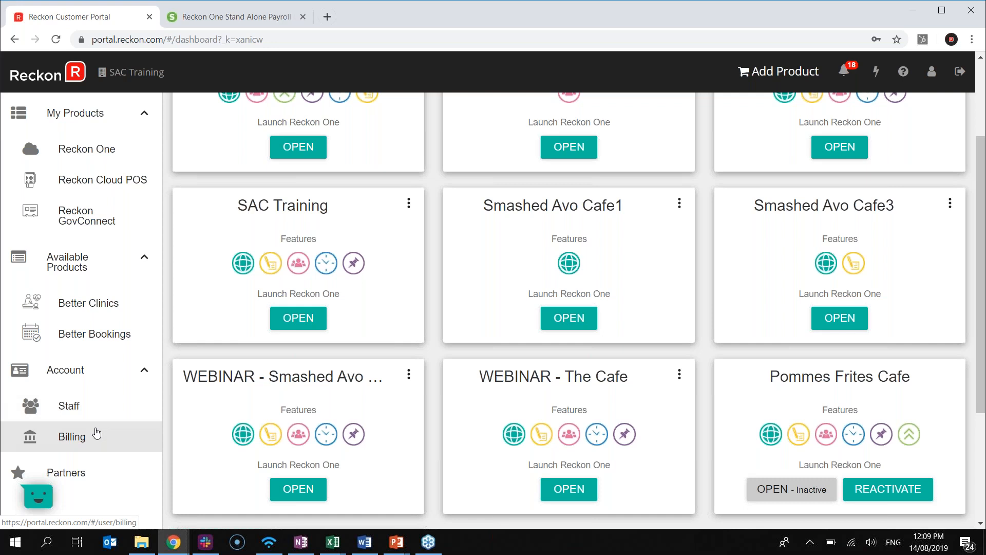
left_click(69, 440)
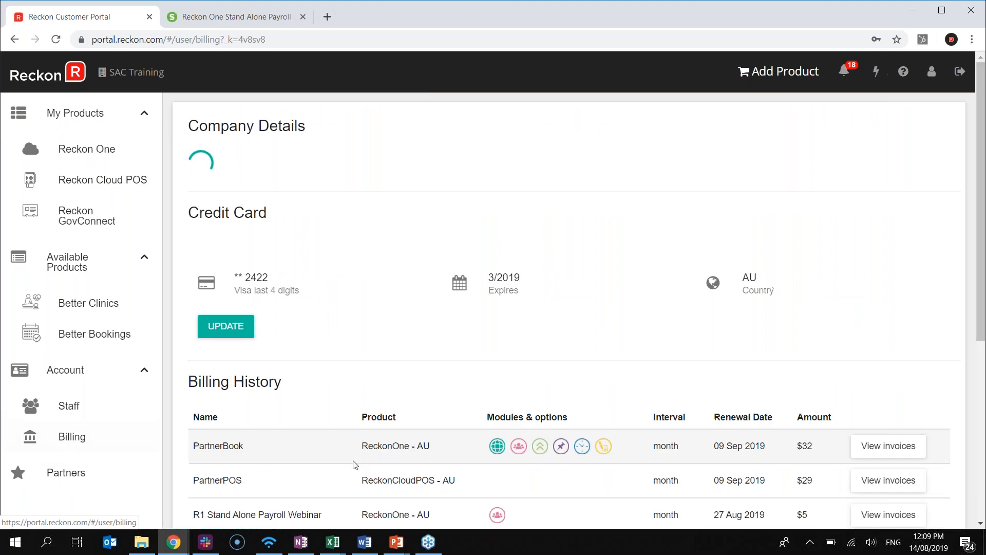
scroll(353, 464, "down", 5)
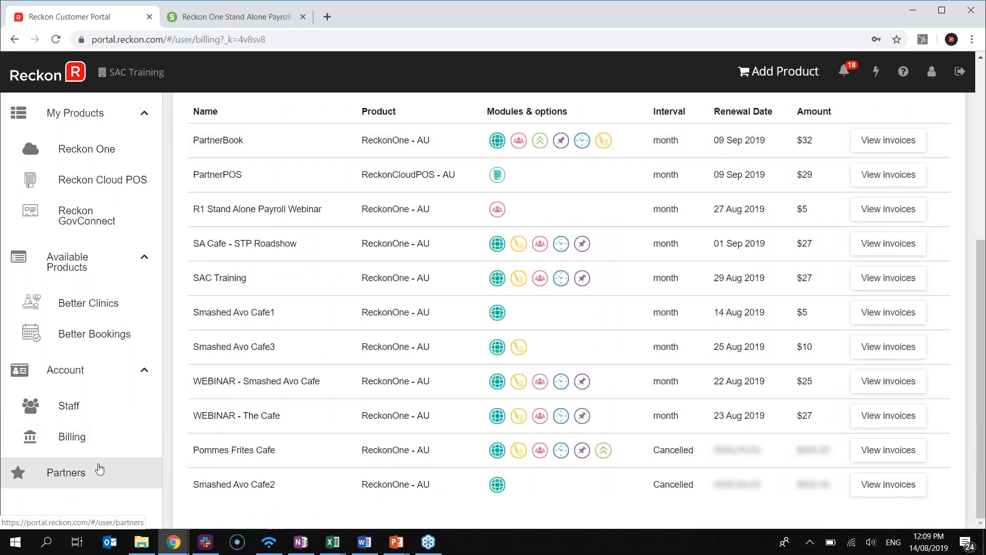
scroll(65, 461, "up", 1)
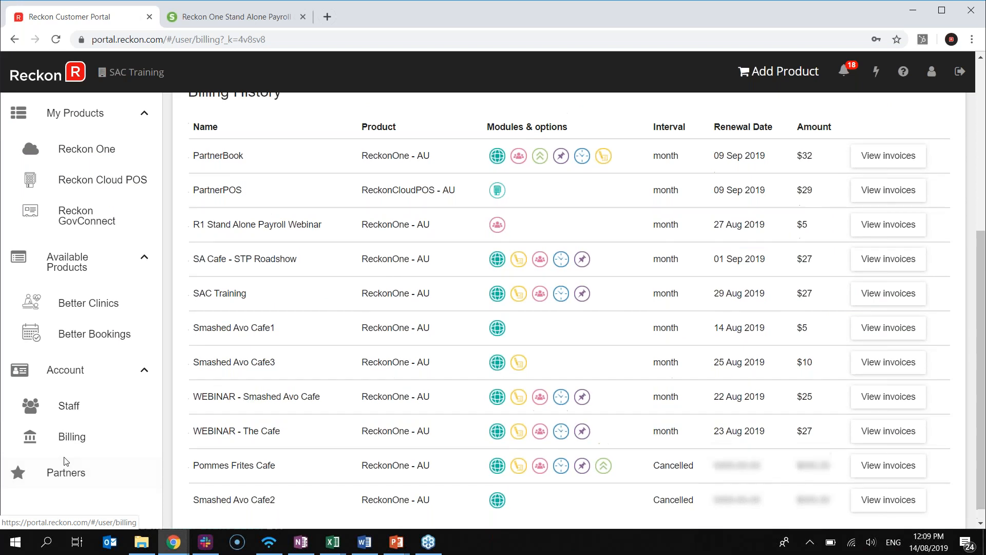
scroll(65, 460, "up", 5)
left_click(79, 157)
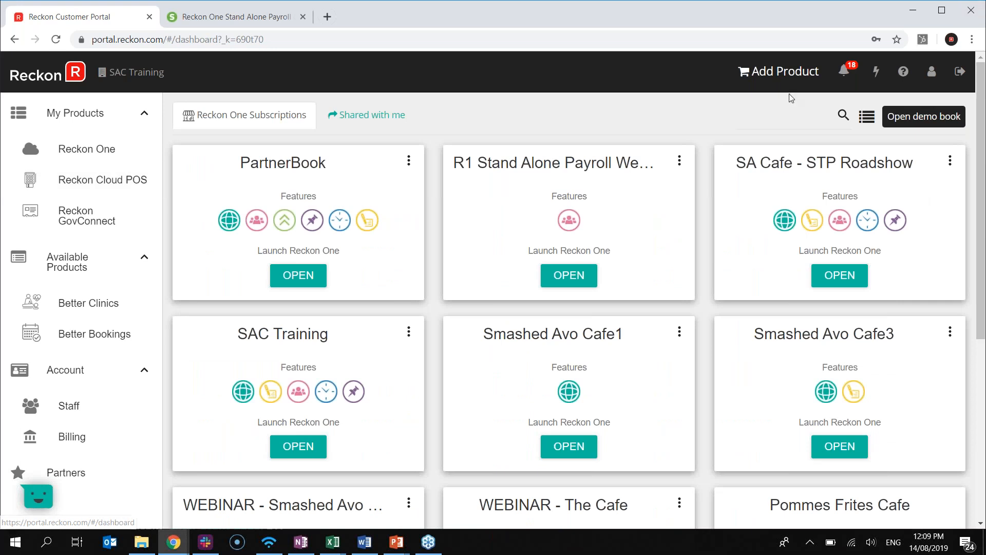
Browse the Reckon One plans (Basics $5 to Premium $28) and choose Mix and match under The Basics
left_click(778, 81)
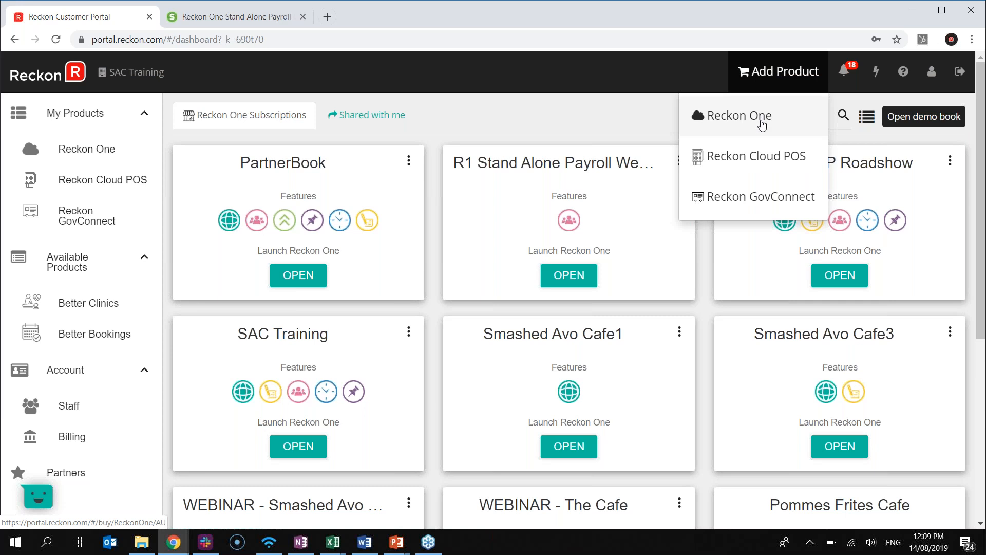
left_click(761, 124)
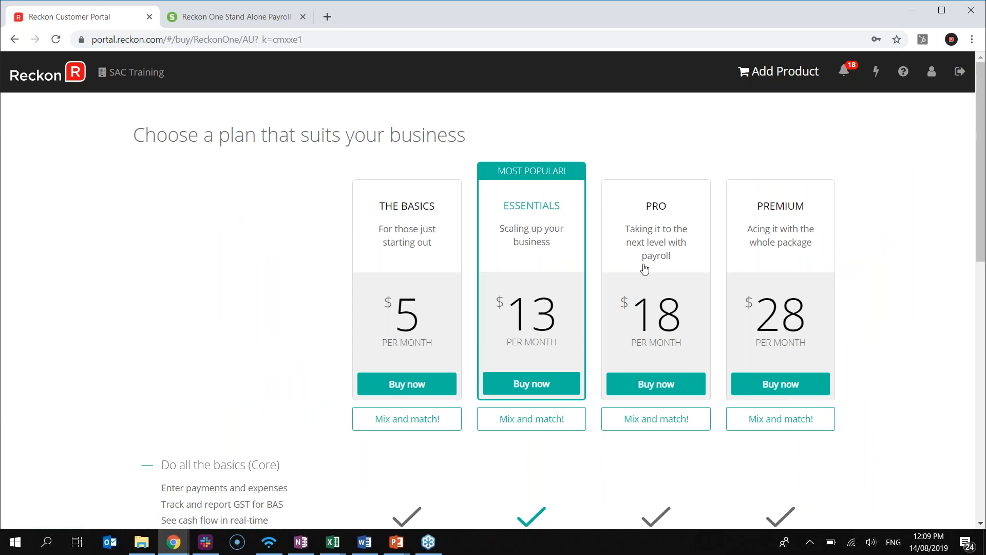
scroll(541, 319, "down", 1)
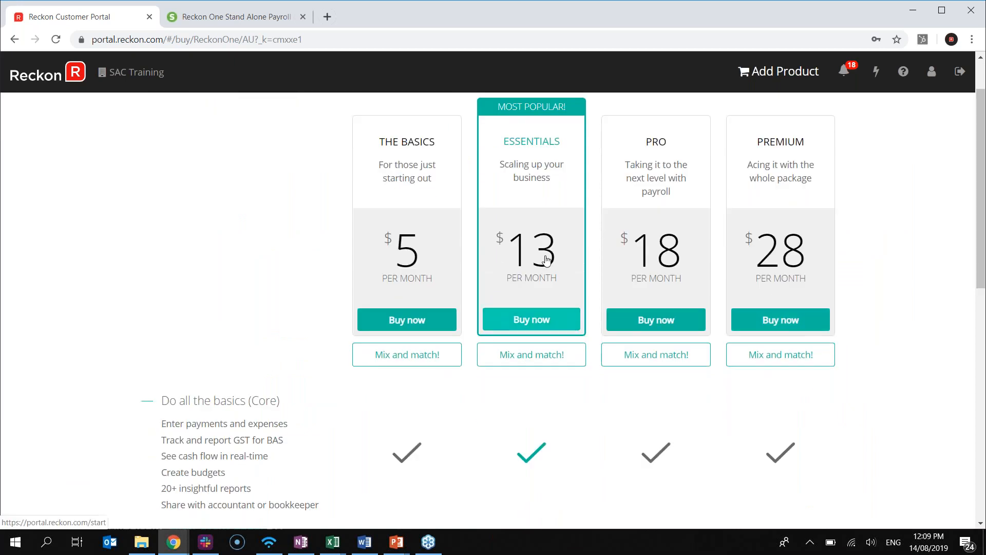
scroll(525, 270, "down", 1)
scroll(525, 271, "up", 2)
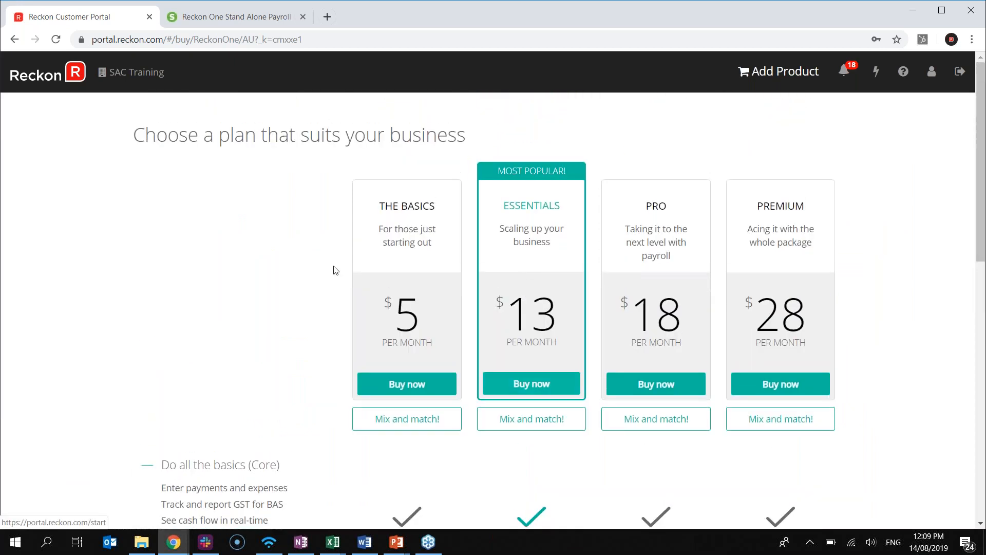
scroll(359, 294, "down", 1)
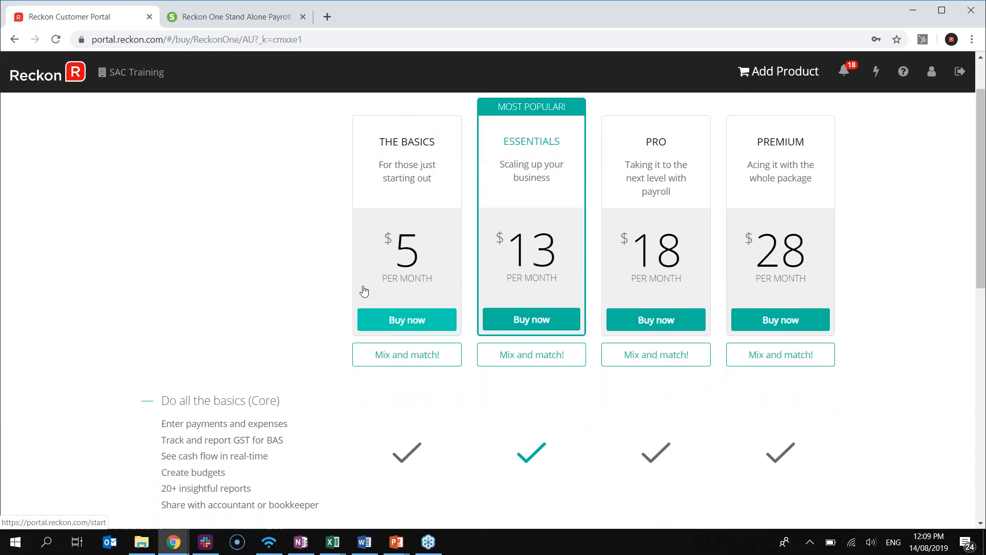
scroll(360, 290, "down", 1)
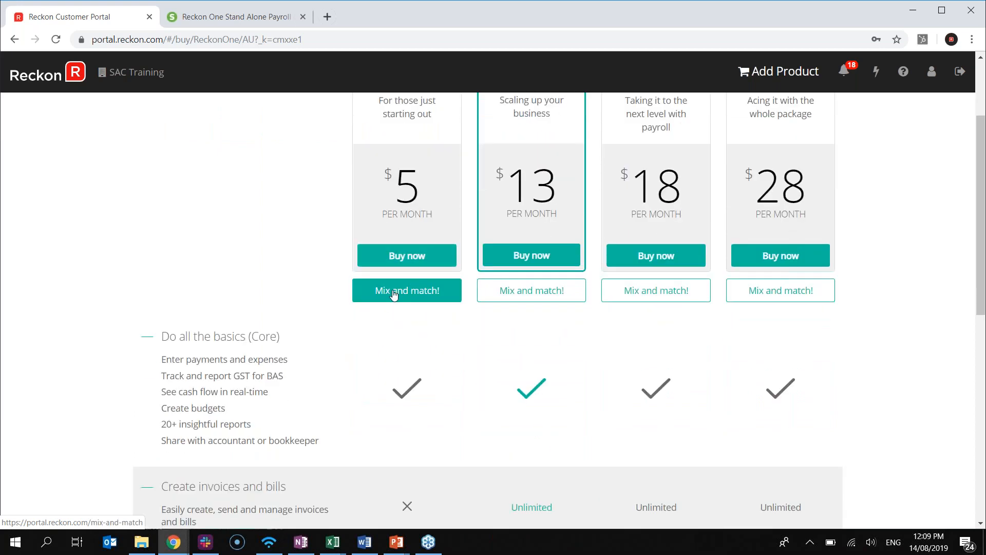
left_click(394, 293)
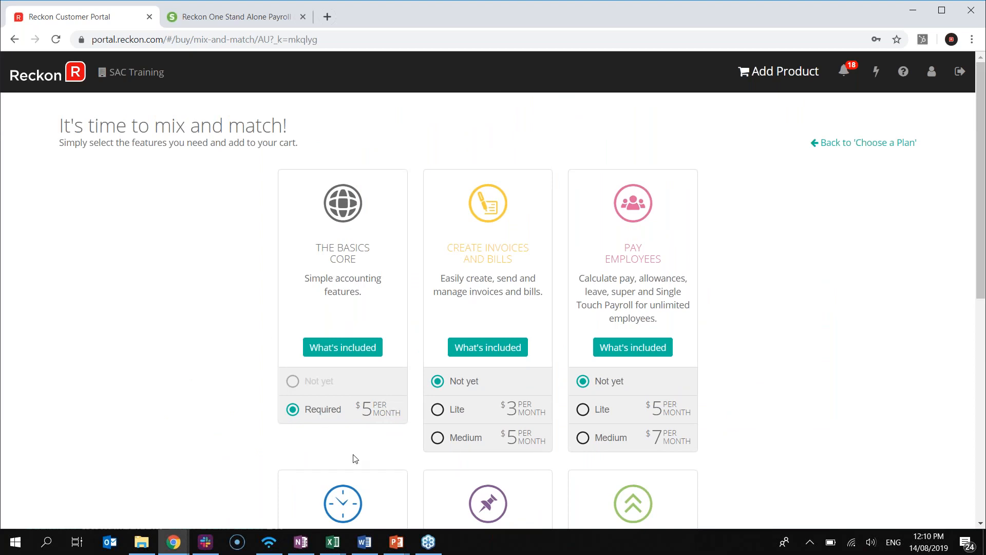
Price a package of Pay Employees Lite only, with The Basics set to Not yet, then return to the dashboard
scroll(373, 443, "down", 1)
scroll(373, 443, "down", 1)
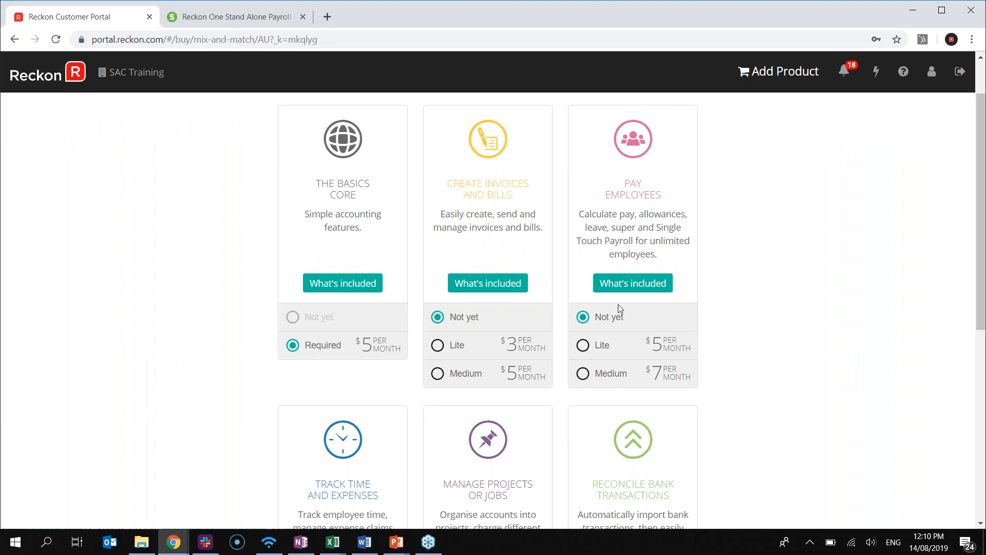
left_click(598, 348)
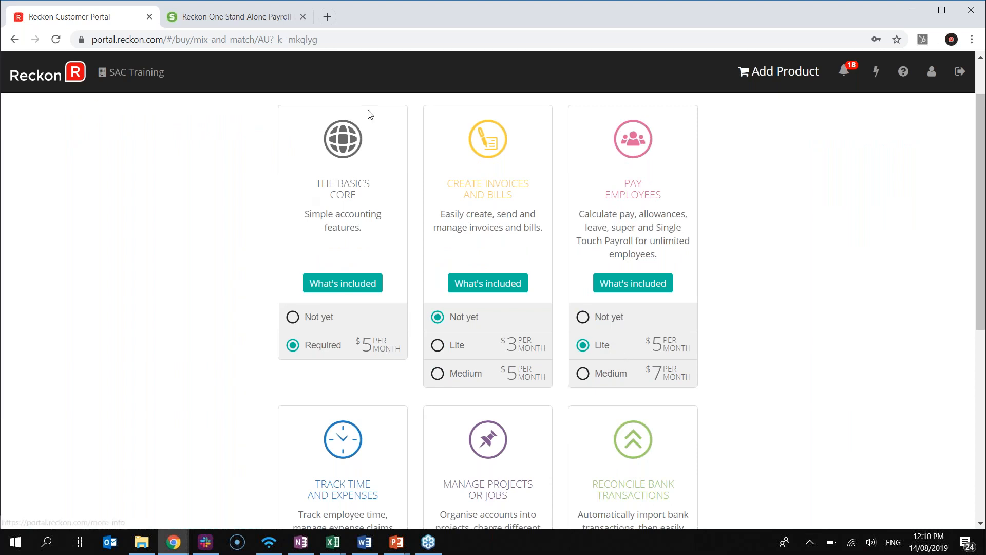
left_click(294, 318)
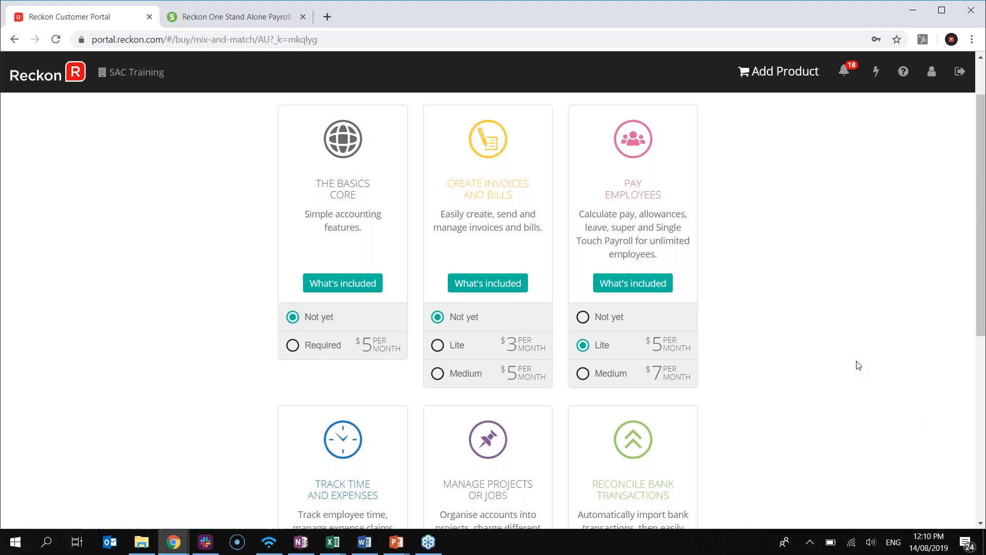
scroll(859, 366, "down", 7)
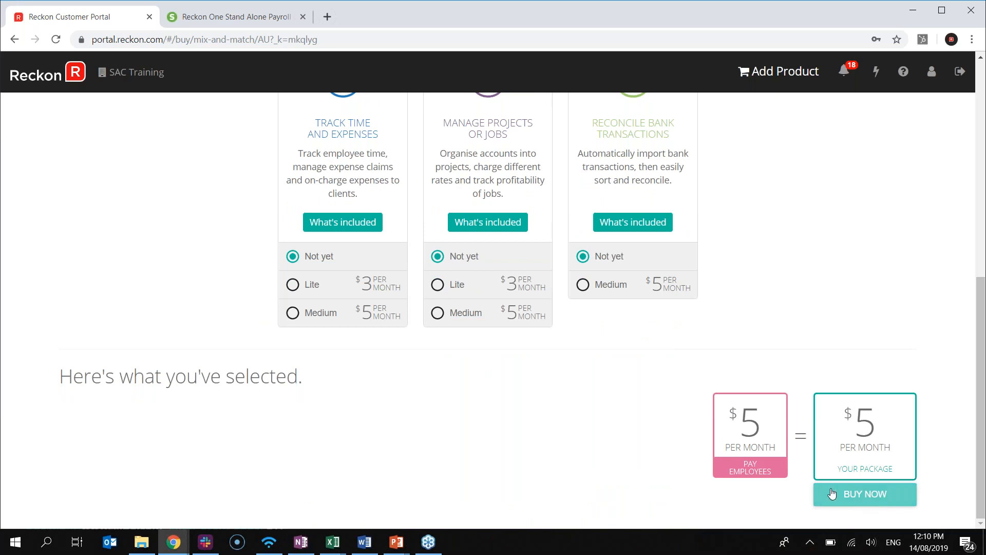
scroll(931, 498, "up", 8)
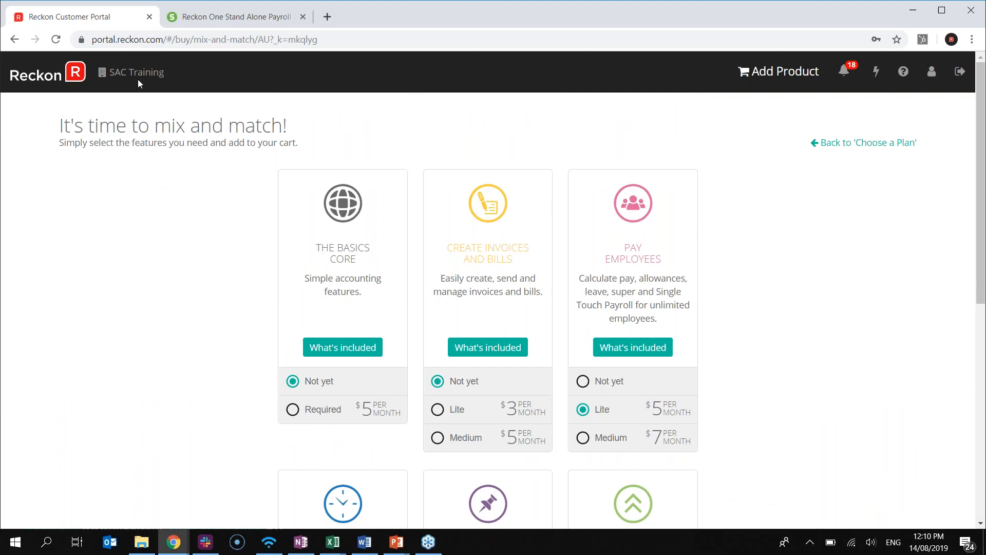
left_click(76, 78)
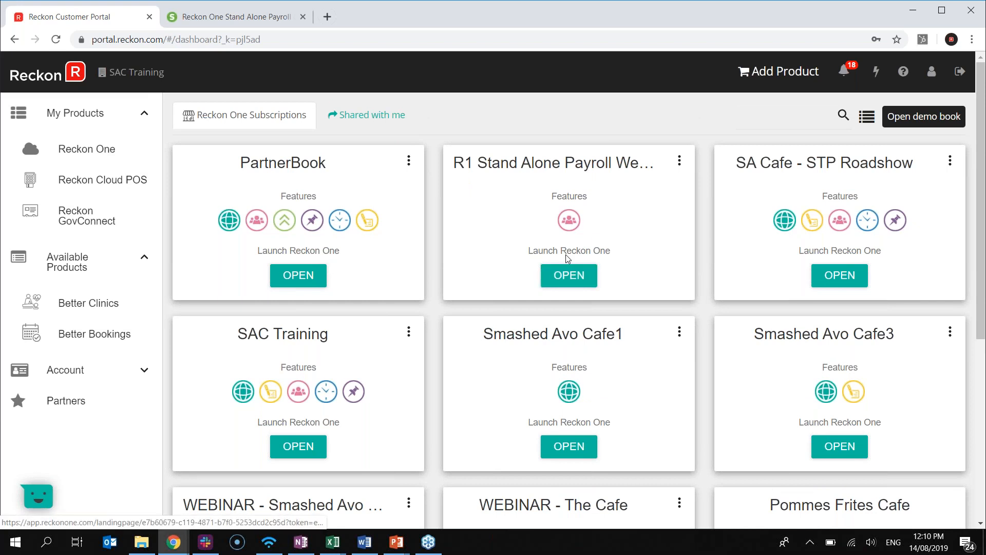
Open the settings of the R1 Stand Alone Payroll Webinar book
left_click(680, 163)
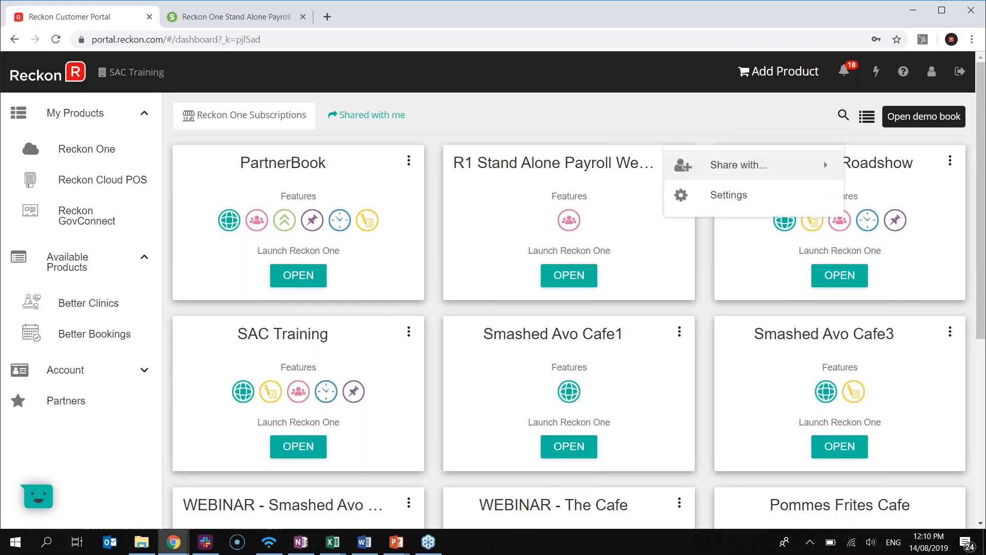
left_click(643, 199)
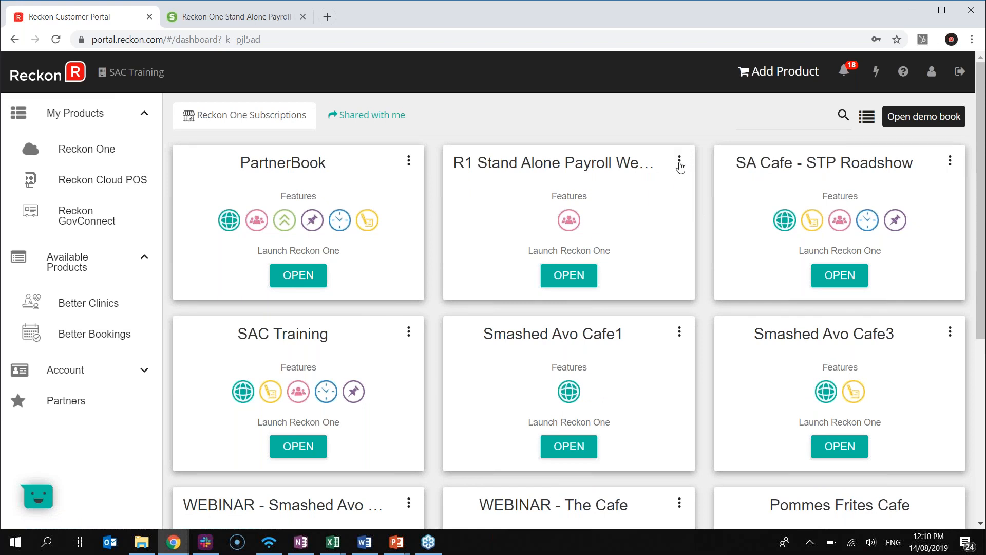
left_click(679, 164)
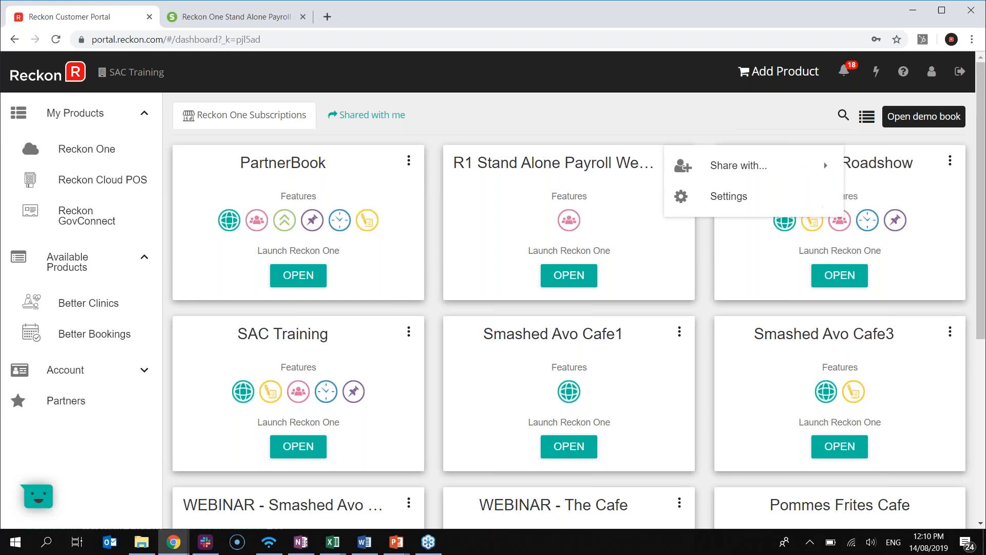
mouse_move(814, 165)
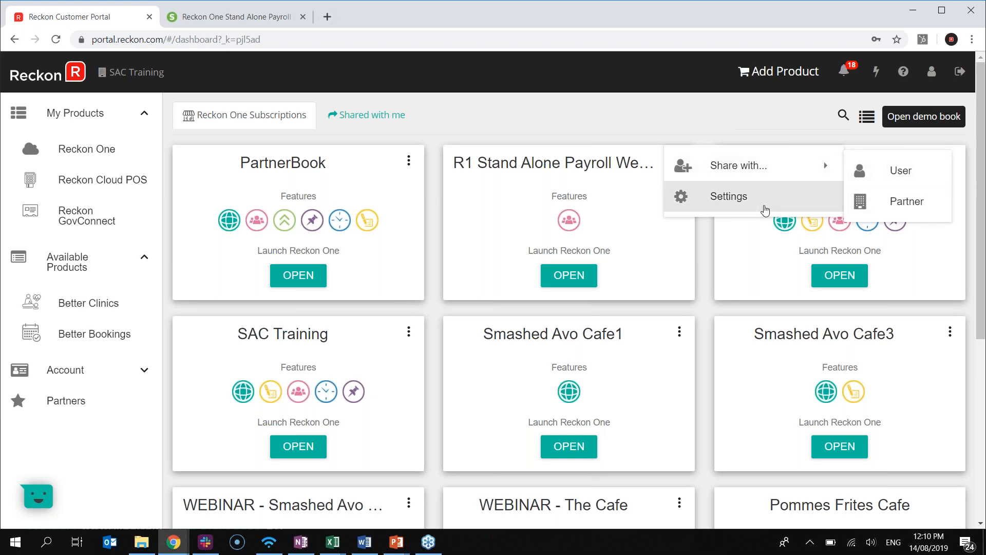
left_click(755, 204)
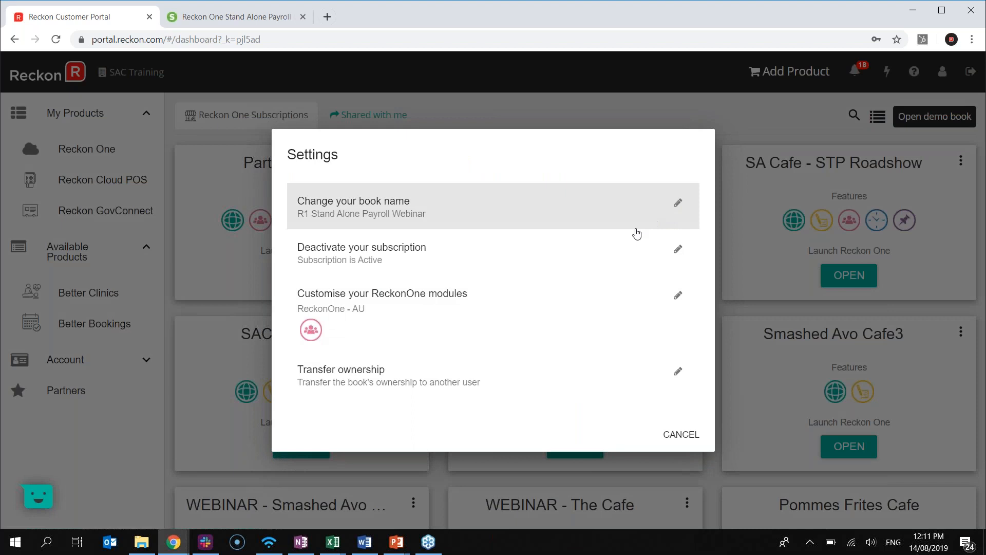
Look through the Customise your ReckonOne modules options and cancel without changes
left_click(679, 294)
scroll(796, 391, "down", 7)
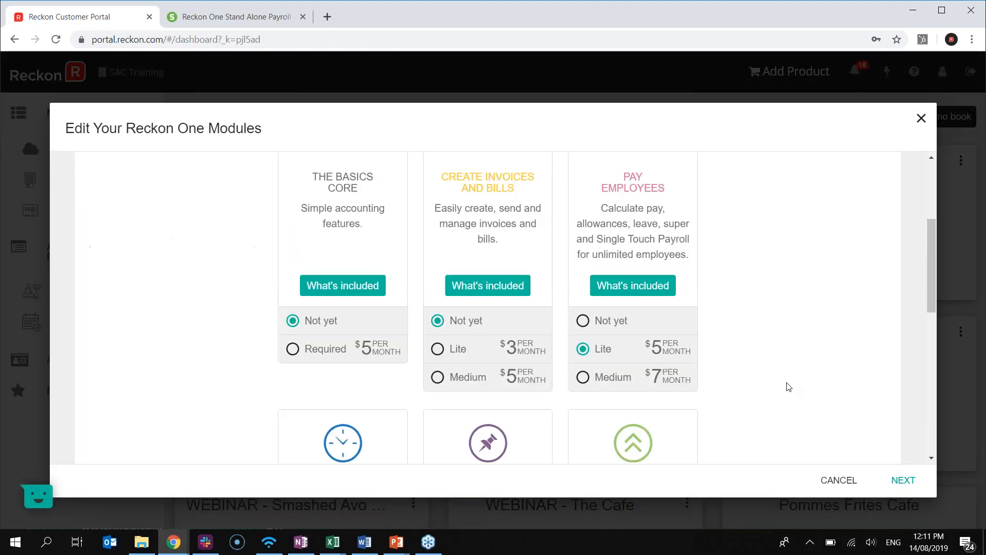
scroll(788, 387, "up", 5)
scroll(788, 387, "down", 9)
scroll(781, 391, "up", 5)
scroll(778, 391, "up", 5)
left_click(835, 480)
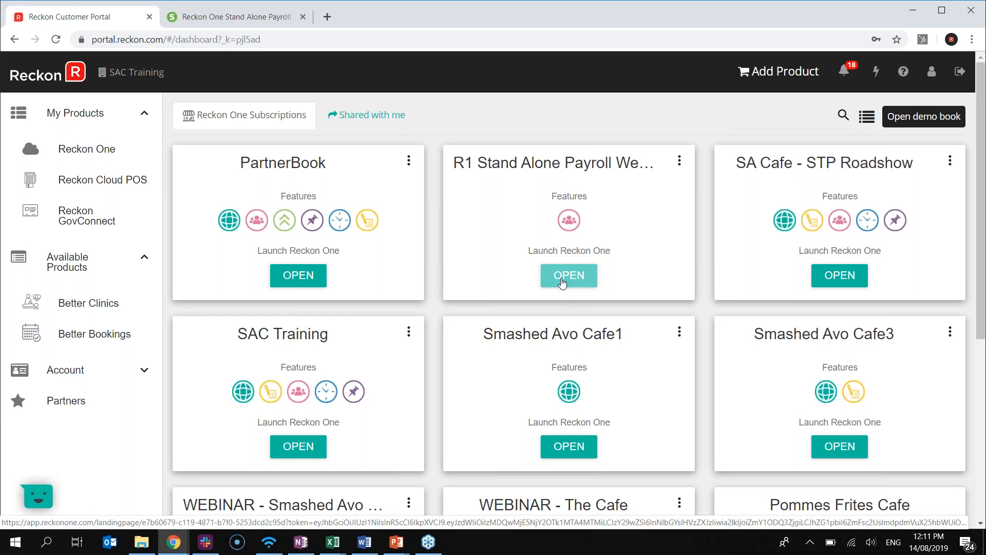
Launch the R1 Stand Alone Payroll Webinar book in Reckon One from its card
left_click(562, 281)
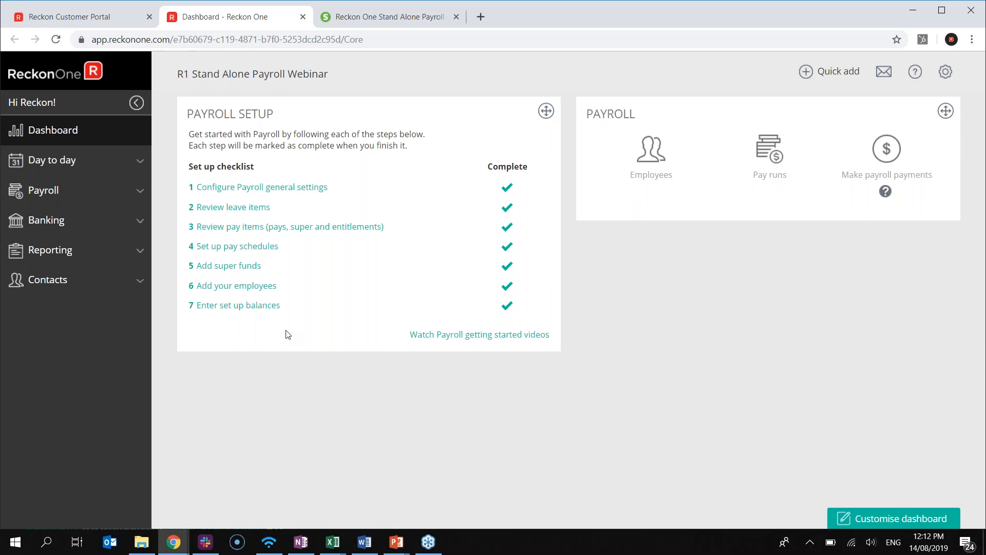
Open Settings > Payroll settings > General from setup checklist step 1
left_click(228, 188)
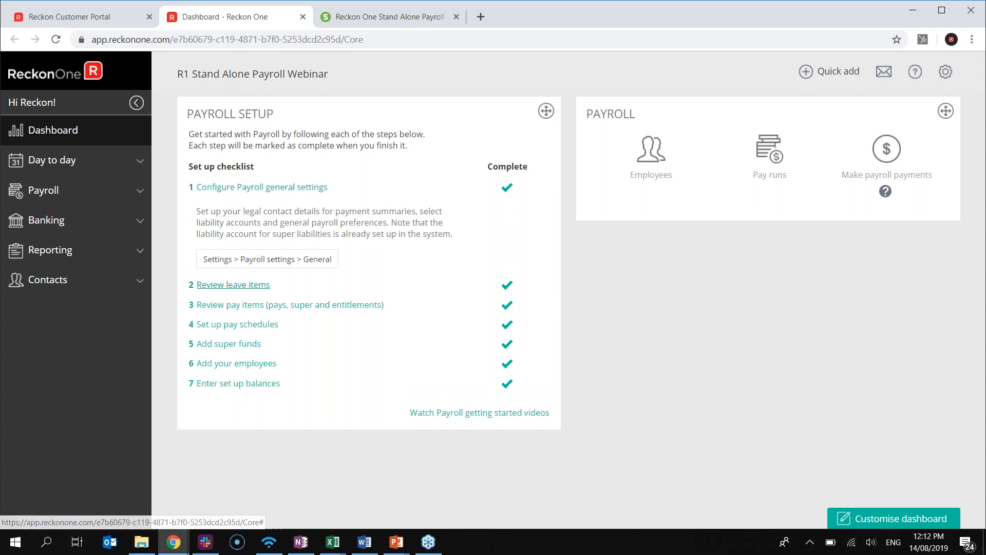
left_click(946, 72)
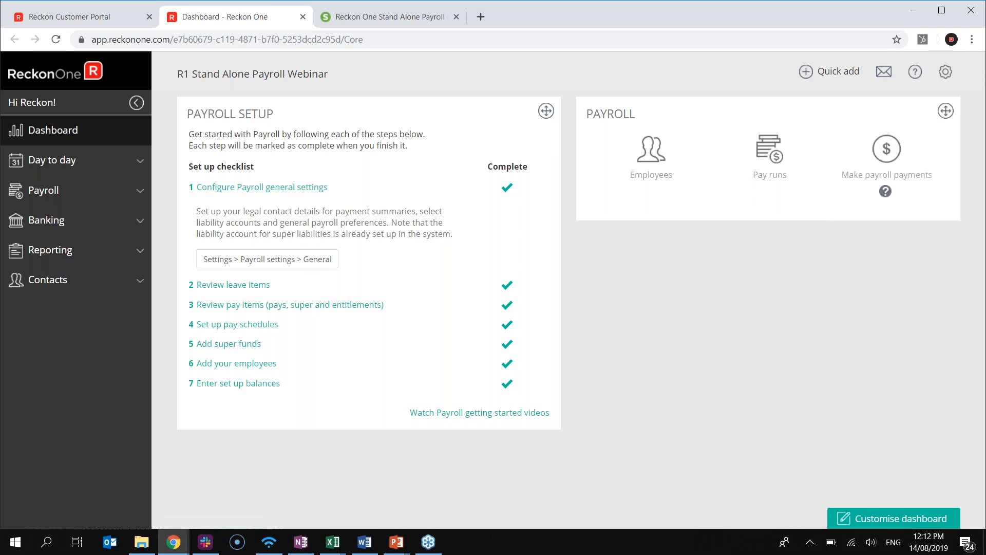
left_click(270, 264)
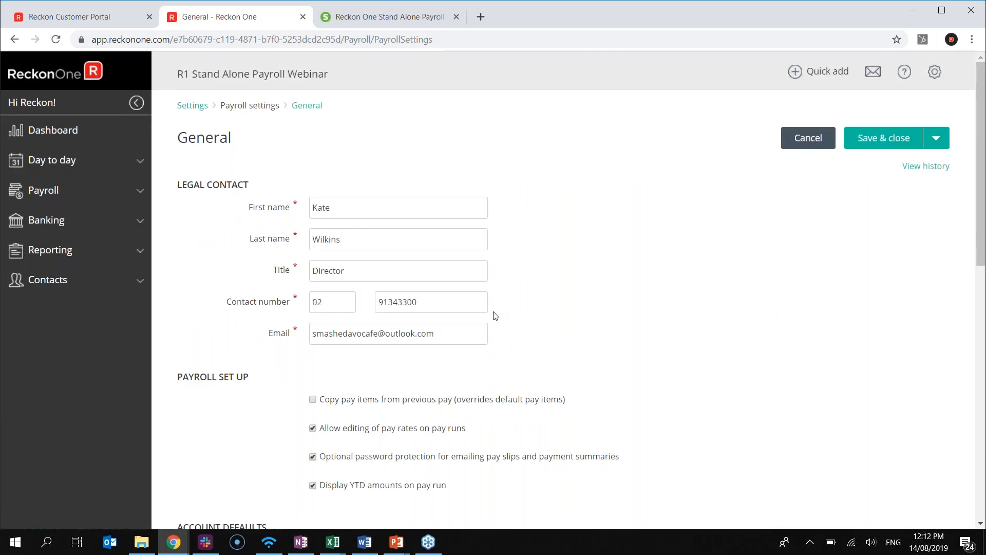
Review the legal contact, account defaults, payment defaults and bank accounts on the General payroll settings page
scroll(494, 315, "down", 1)
scroll(495, 313, "down", 5)
scroll(501, 311, "up", 7)
scroll(308, 242, "down", 1)
scroll(360, 288, "up", 1)
scroll(755, 423, "down", 1)
scroll(729, 370, "up", 1)
scroll(352, 196, "down", 1)
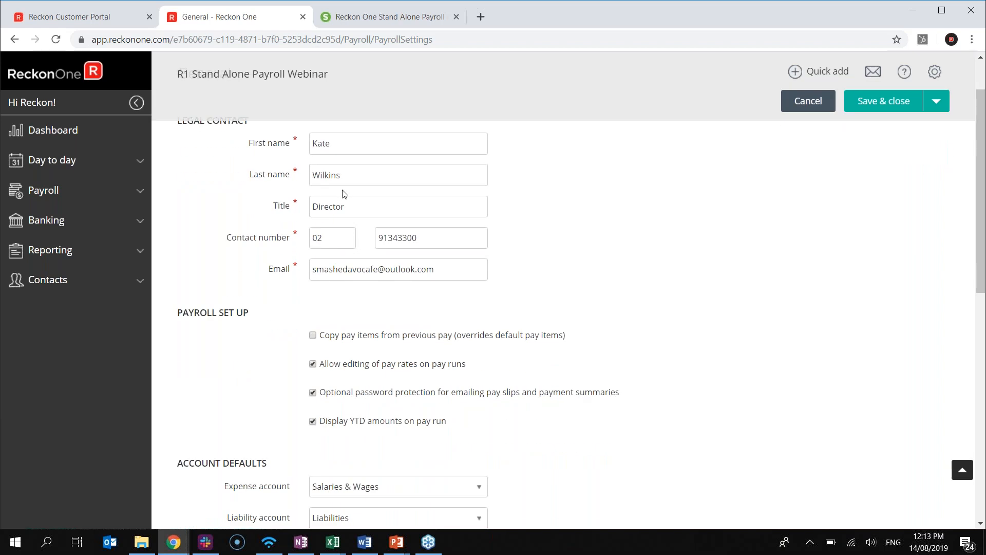
scroll(323, 264, "down", 1)
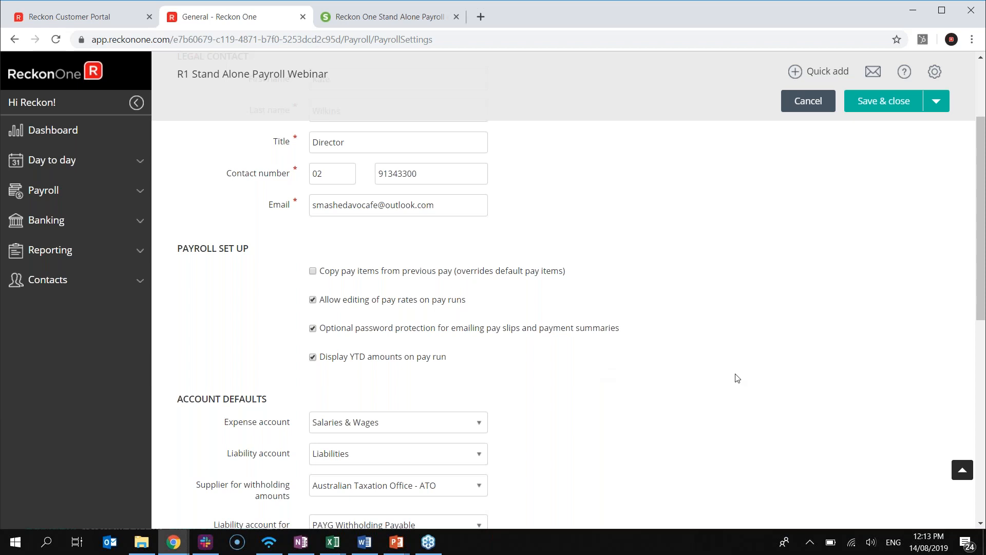
scroll(560, 334, "down", 1)
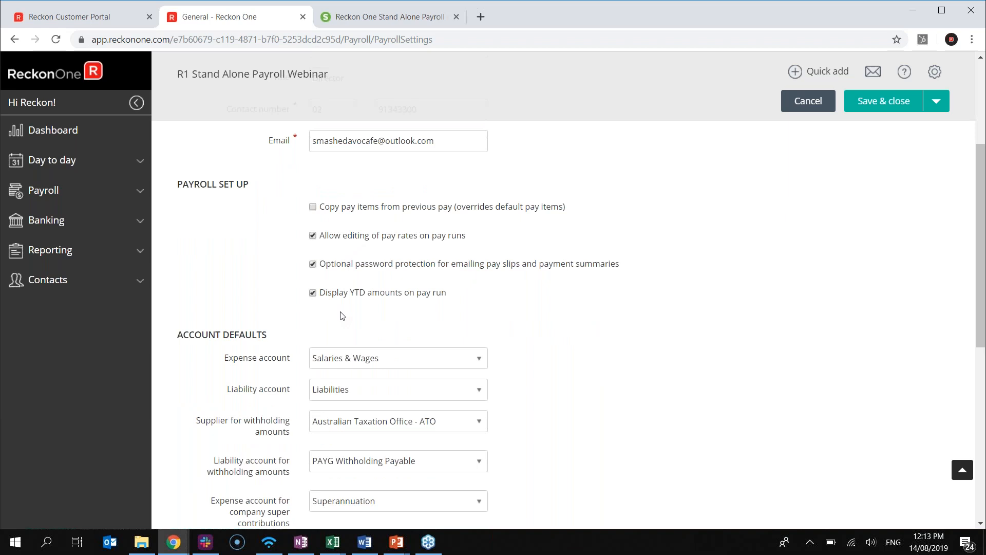
scroll(457, 360, "up", 1)
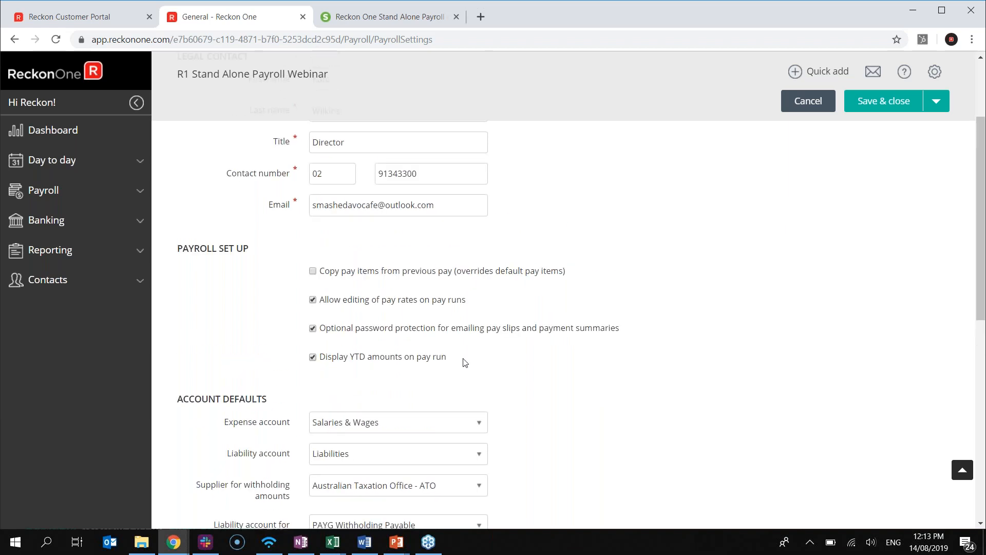
scroll(460, 359, "down", 1)
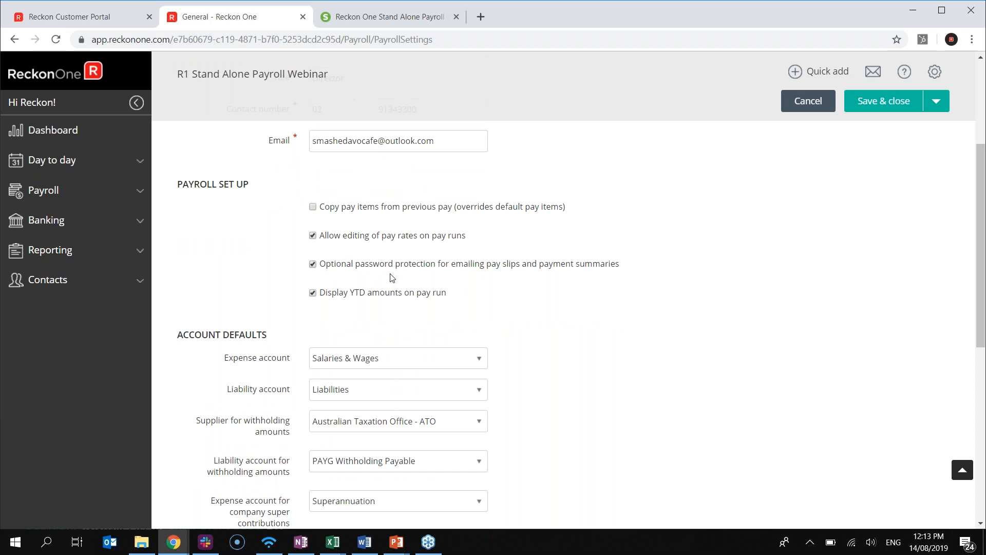
scroll(380, 267, "down", 1)
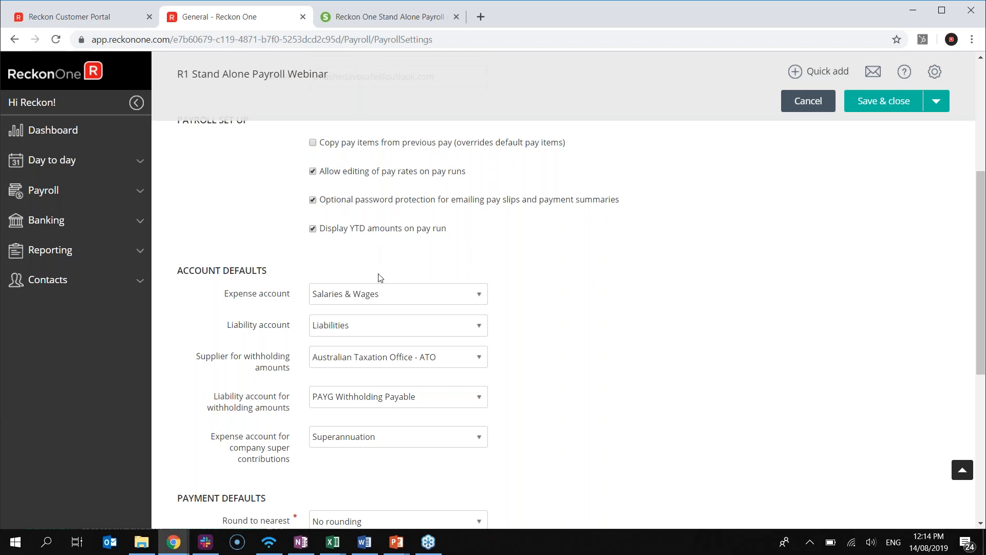
scroll(661, 392, "down", 2)
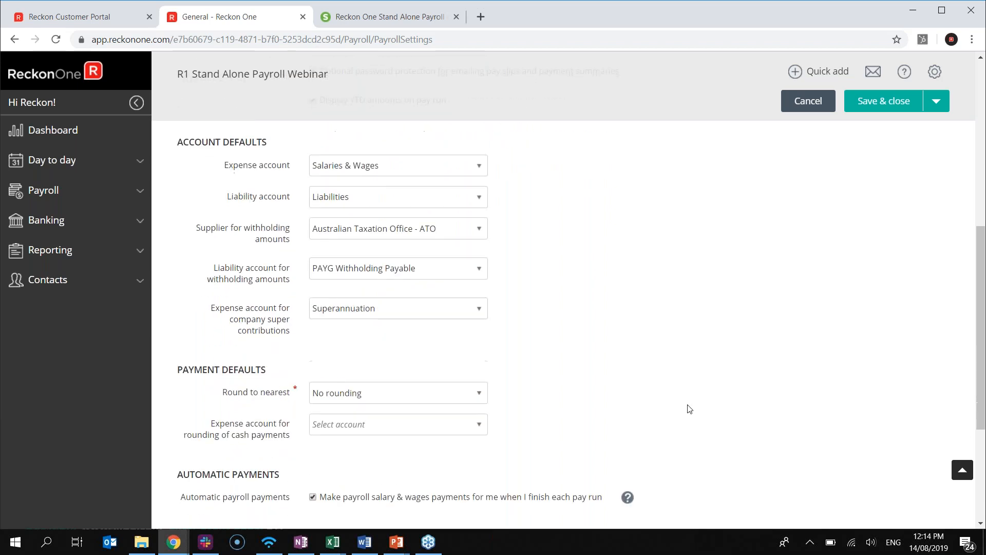
scroll(642, 405, "up", 1)
scroll(604, 401, "down", 1)
scroll(700, 380, "down", 4)
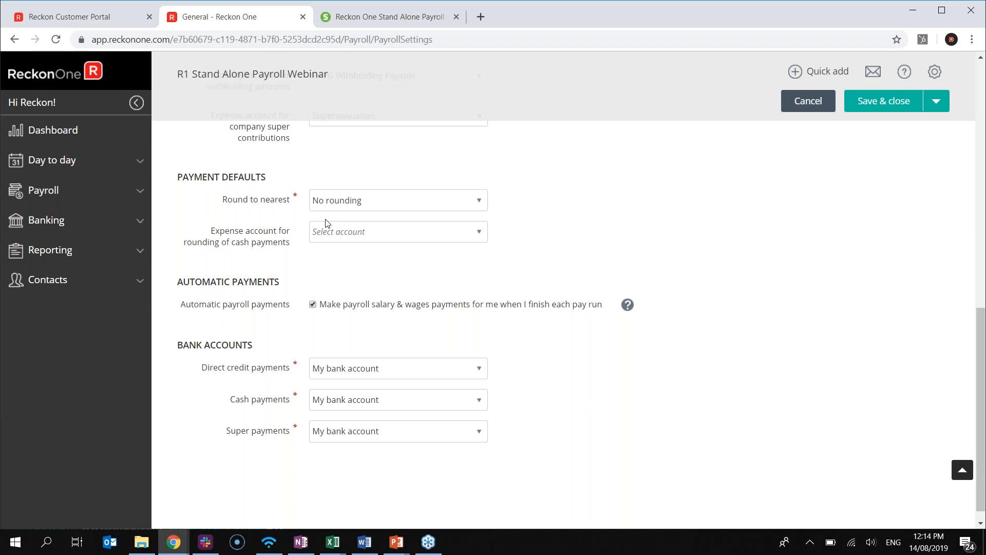
left_click(484, 200)
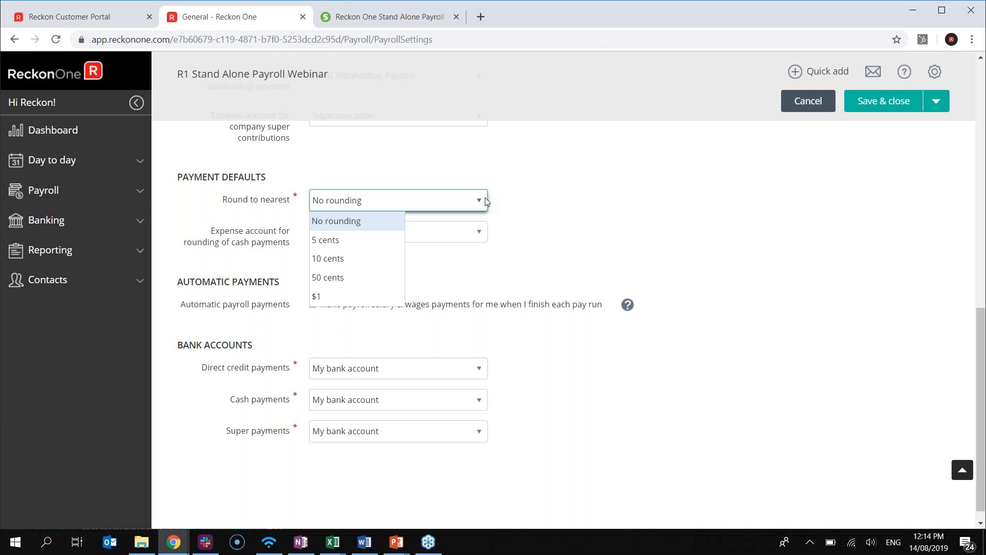
left_click(851, 305)
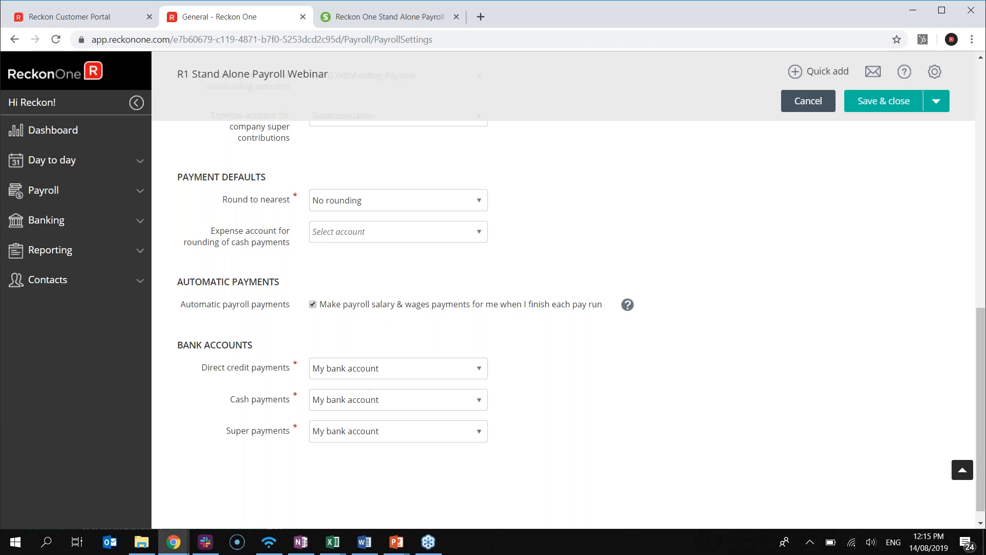
scroll(398, 491, "up", 2)
scroll(370, 471, "down", 2)
scroll(308, 406, "up", 5)
scroll(170, 203, "up", 2)
scroll(247, 281, "down", 7)
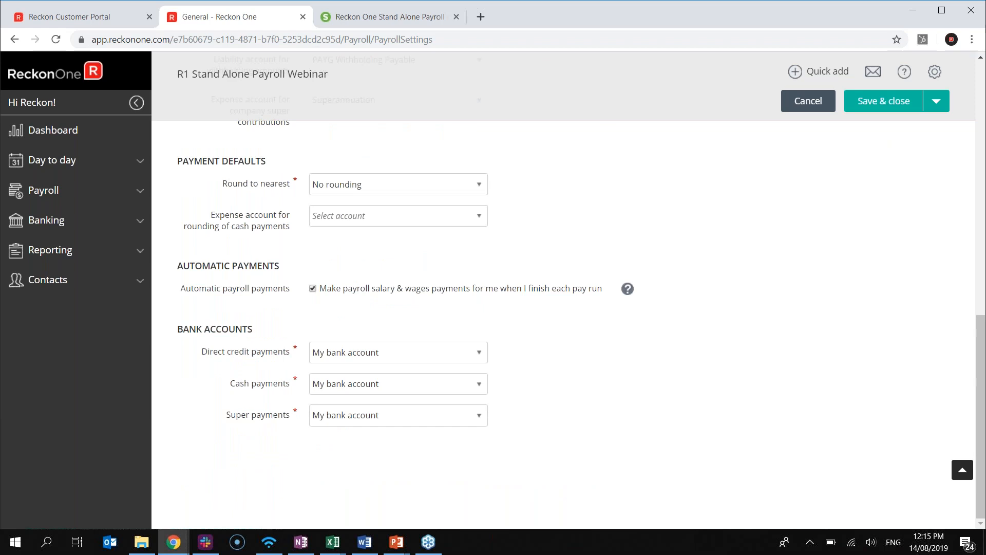
Save the general payroll settings, then open the Leave items list from the dashboard's Review leave items step
left_click(868, 102)
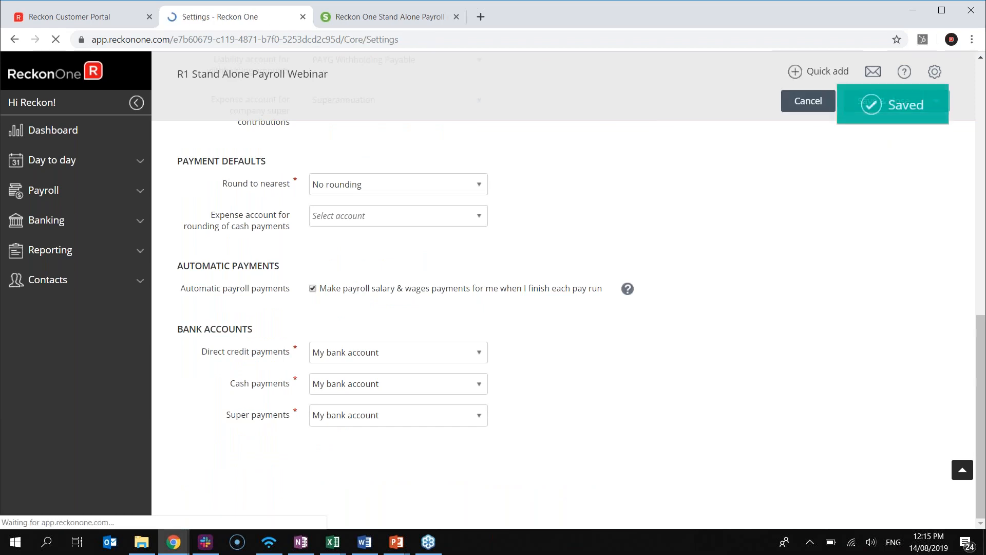
left_click(43, 131)
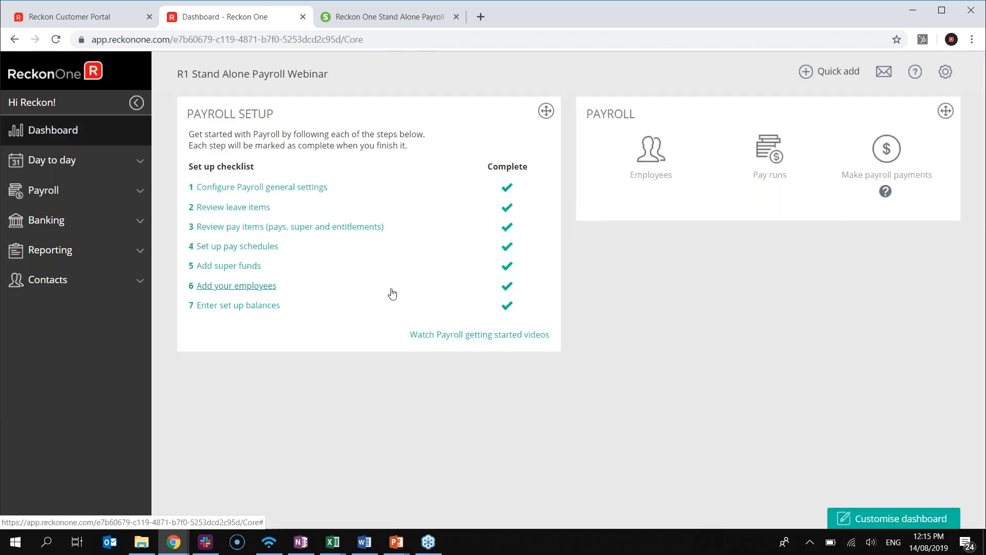
left_click(241, 208)
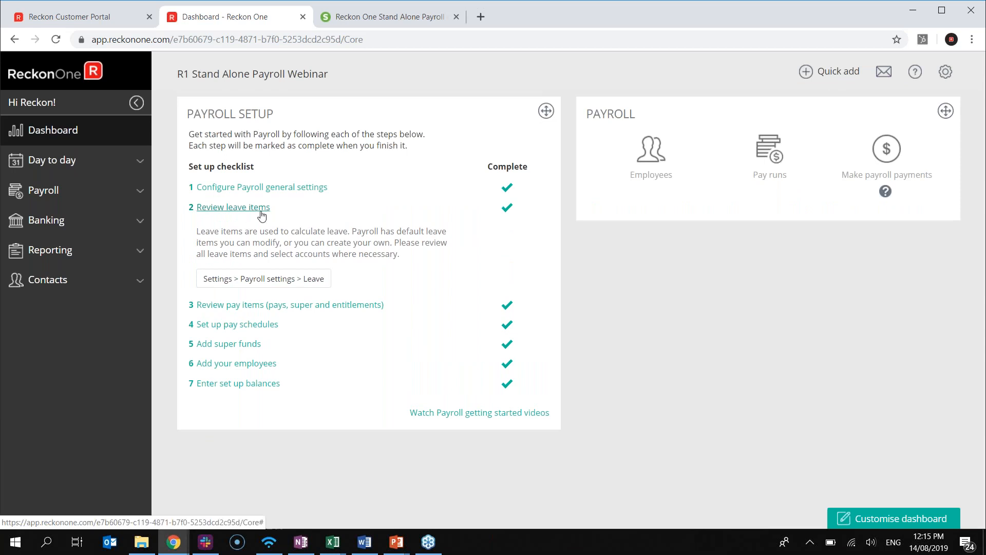
left_click(254, 305)
left_click(234, 207)
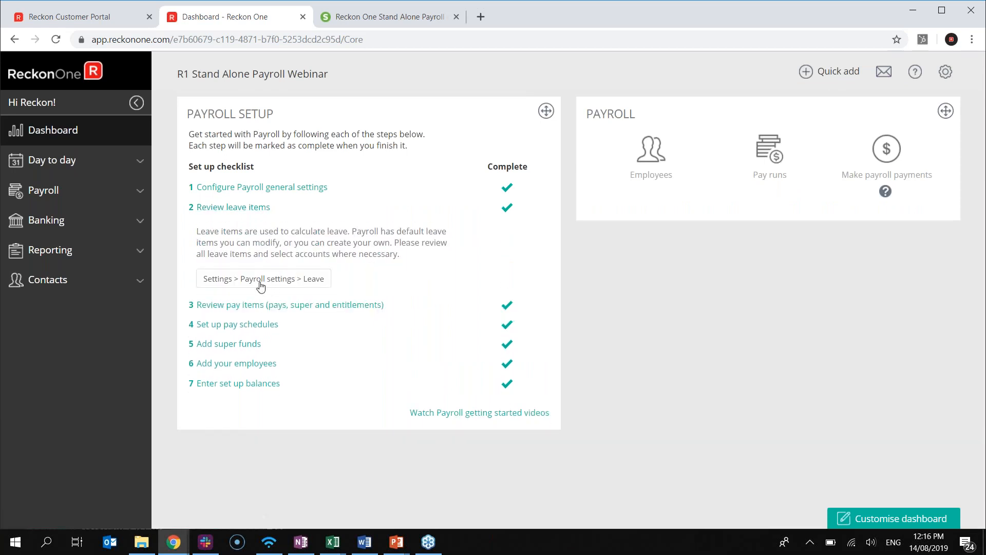
left_click(260, 286)
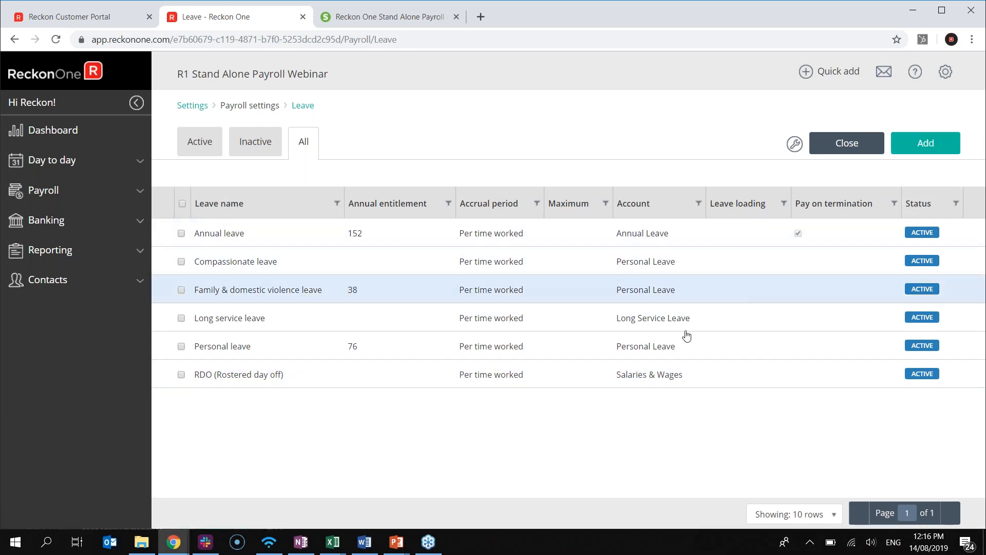
View the Annual leave item unchanged, return to the Leave list, then go back to the dashboard
left_click(255, 239)
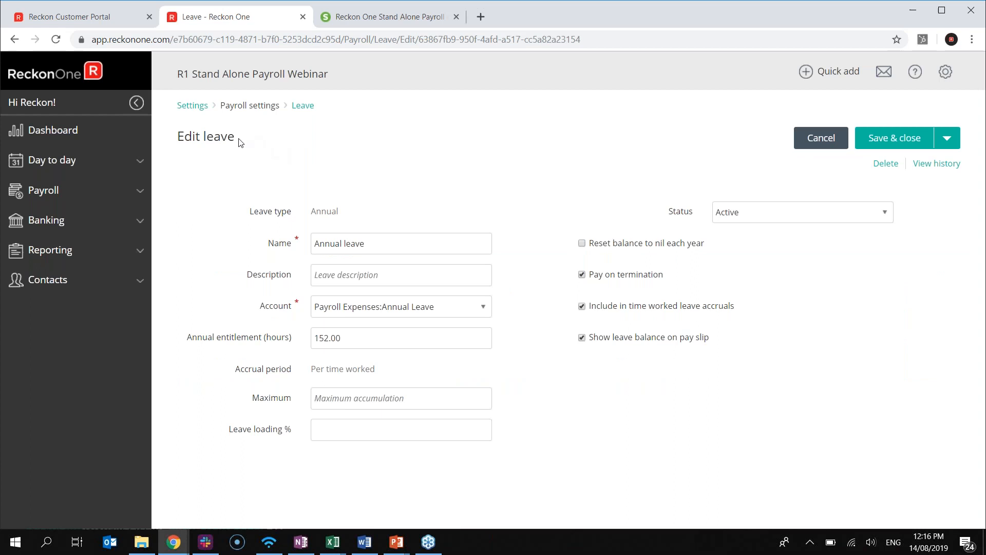
left_click(192, 105)
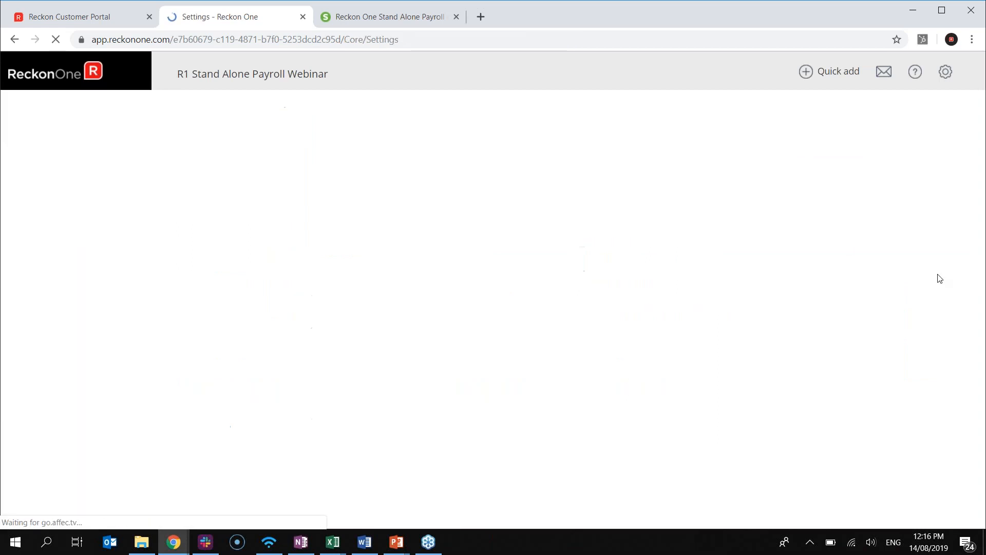
scroll(466, 413, "down", 3)
left_click(392, 303)
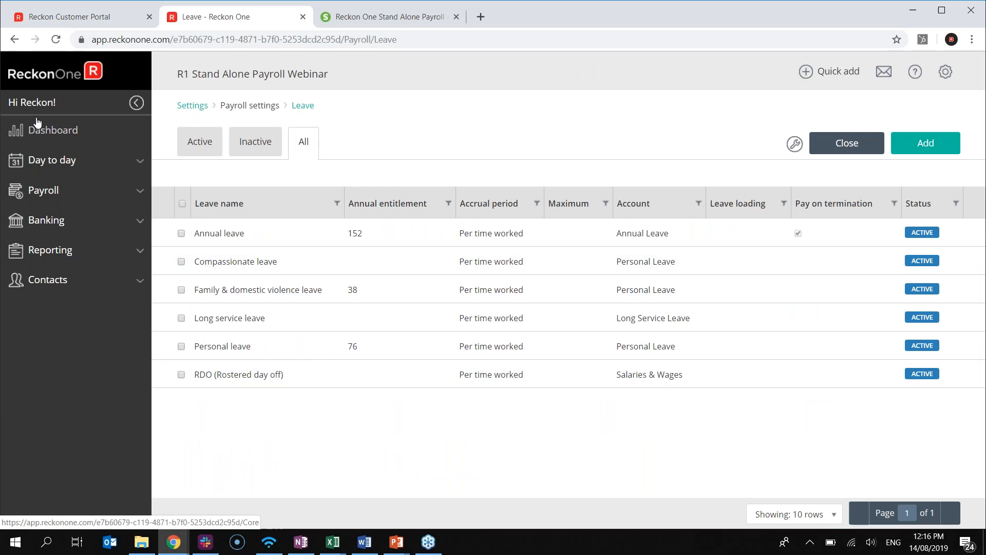
left_click(45, 136)
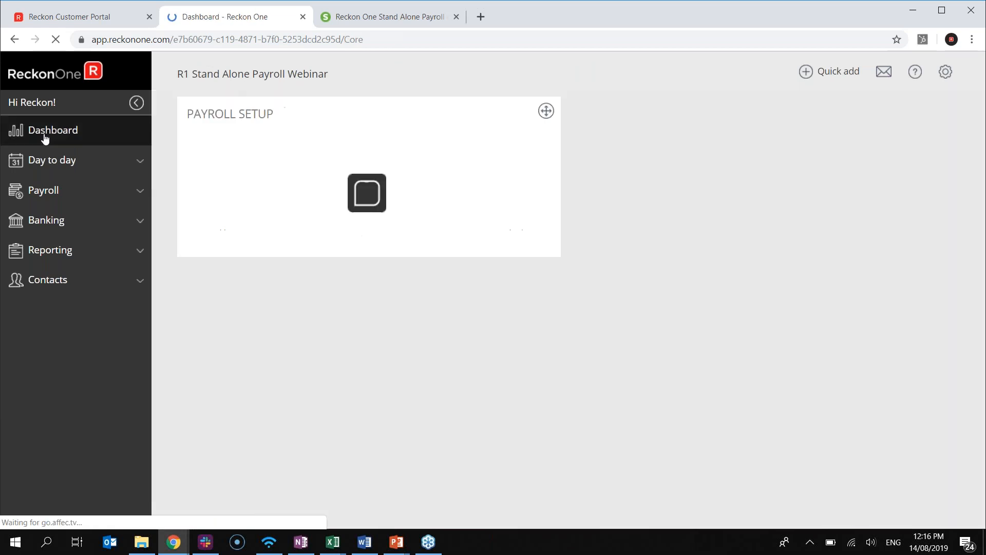
left_click(258, 231)
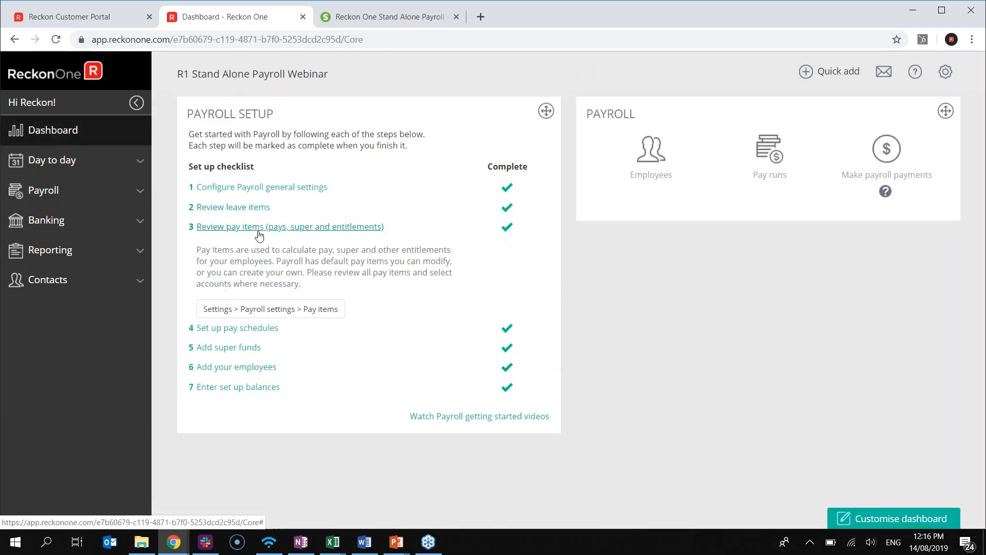
left_click(295, 230)
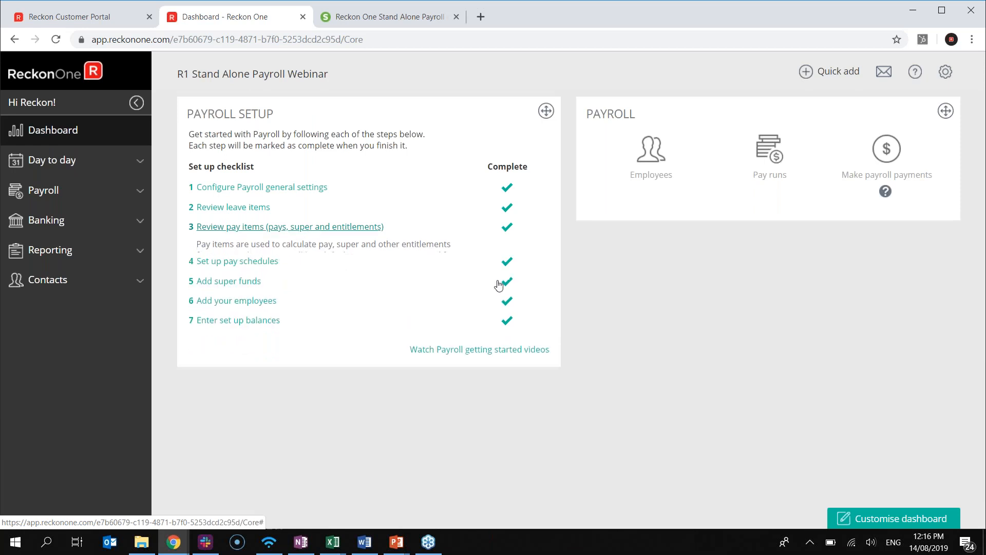
left_click(299, 227)
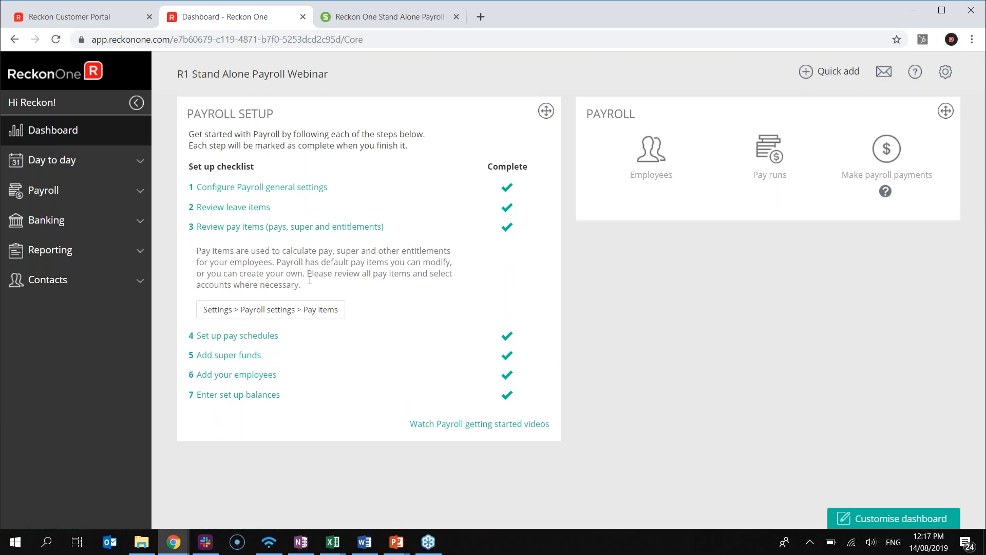
left_click(279, 315)
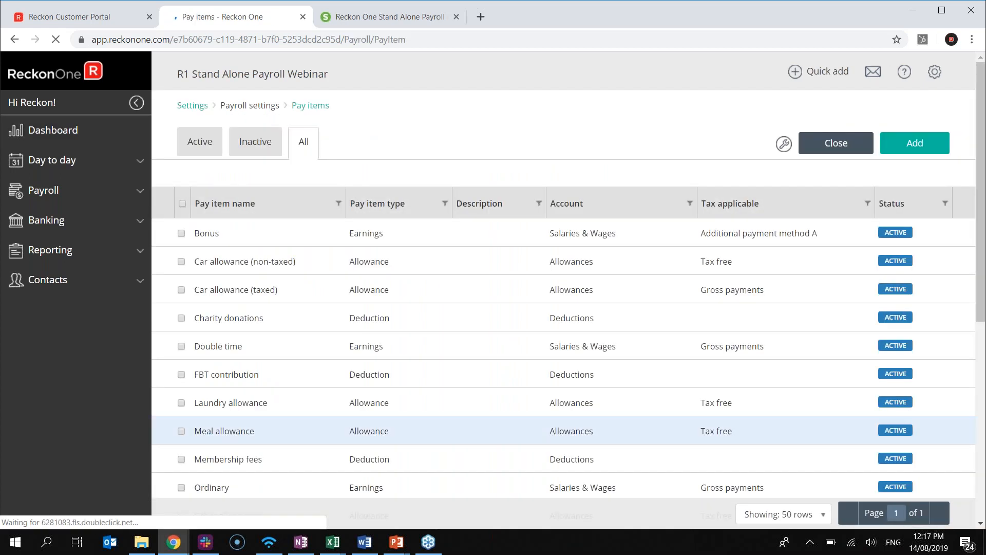
scroll(627, 445, "down", 2)
scroll(264, 353, "up", 2)
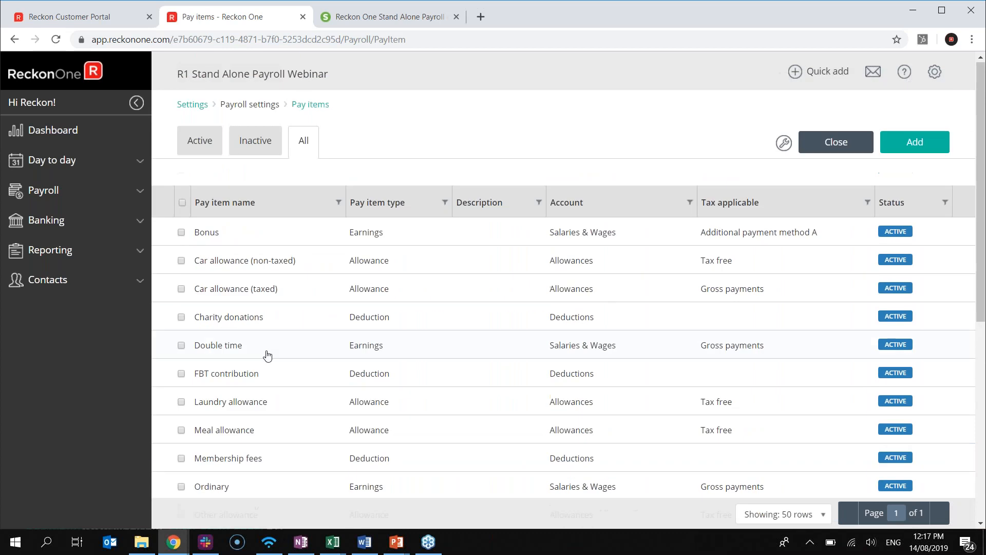
scroll(300, 436, "down", 5)
scroll(306, 436, "up", 5)
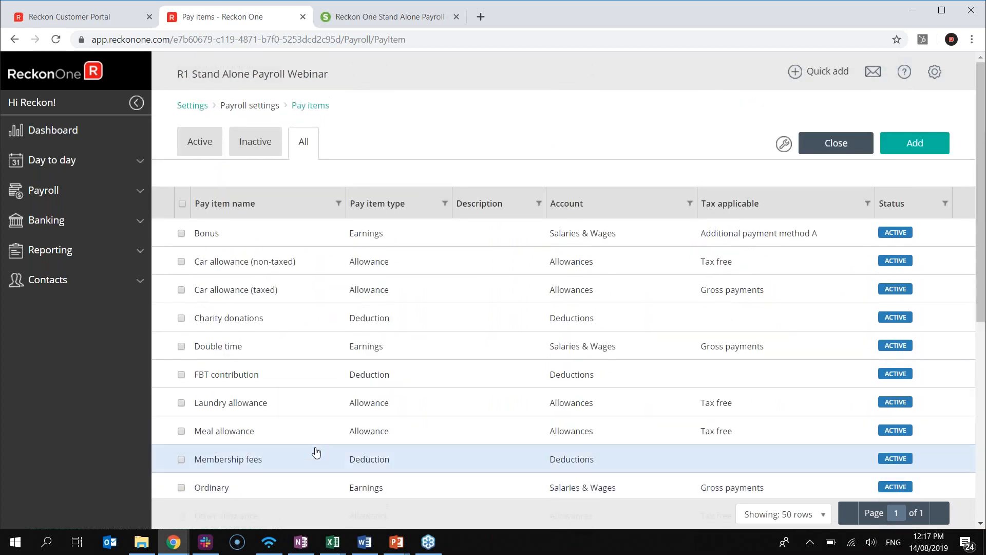
scroll(398, 317, "down", 5)
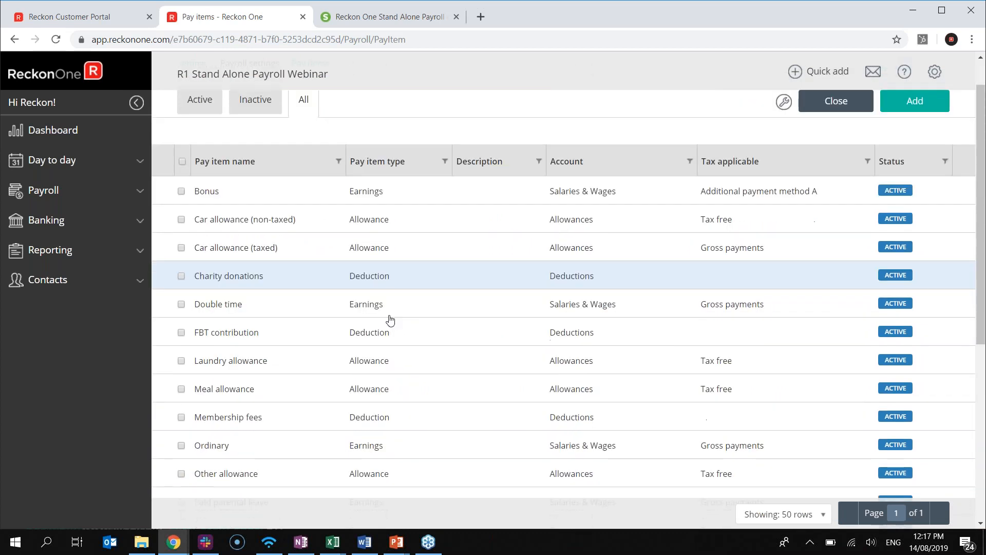
scroll(384, 359, "down", 2)
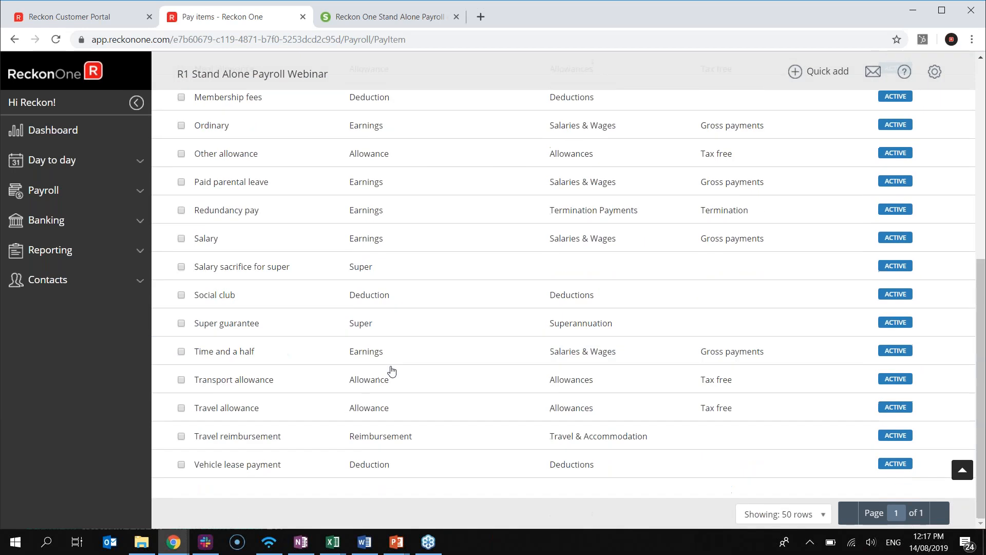
scroll(393, 391, "up", 5)
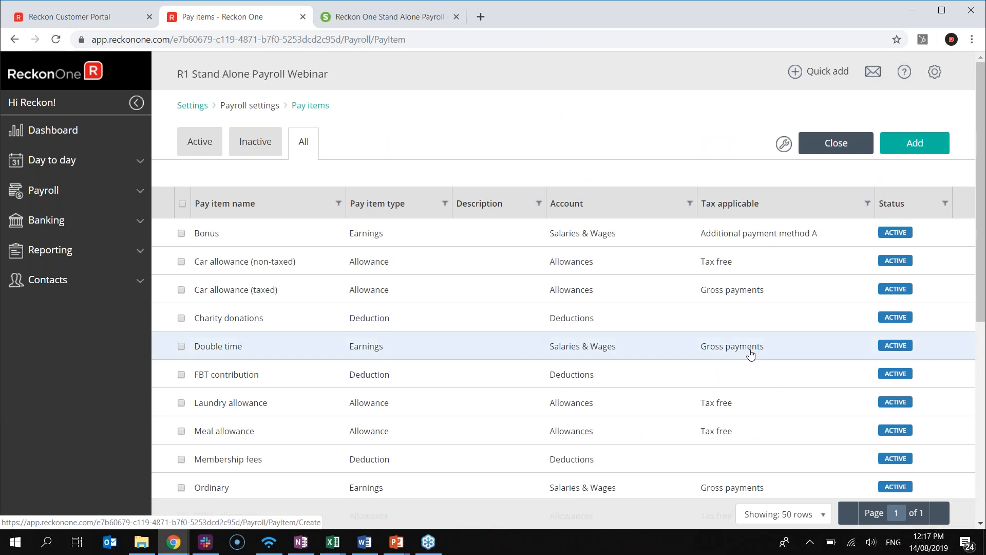
scroll(750, 354, "down", 1)
scroll(749, 357, "down", 3)
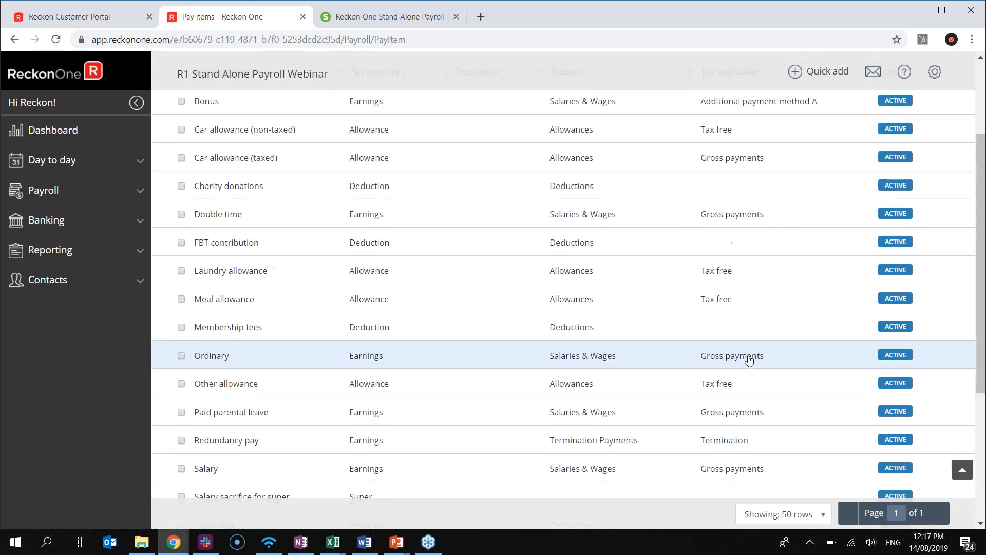
scroll(749, 358, "down", 4)
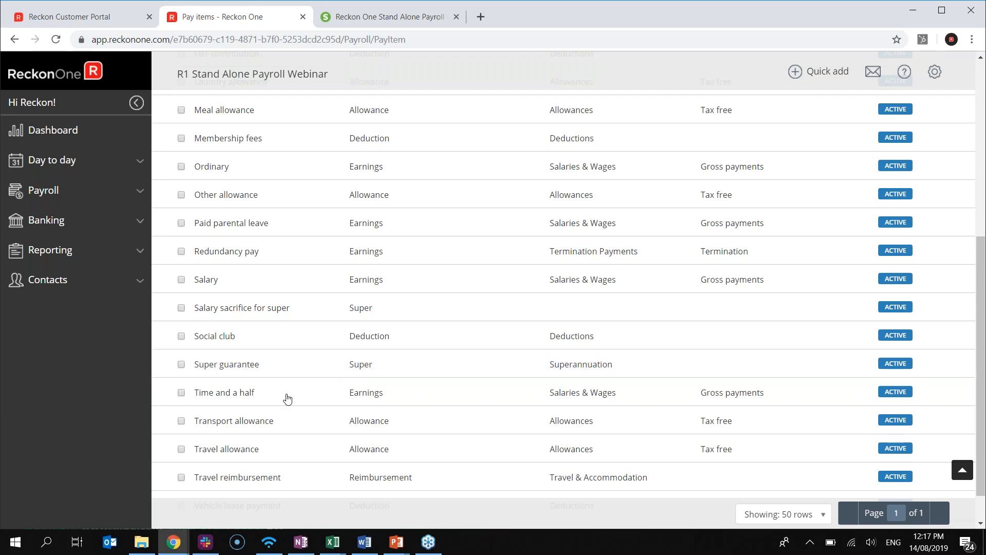
Confirm Super guarantee includes Salary, Annual leave and Personal leave, then save it unchanged
left_click(228, 365)
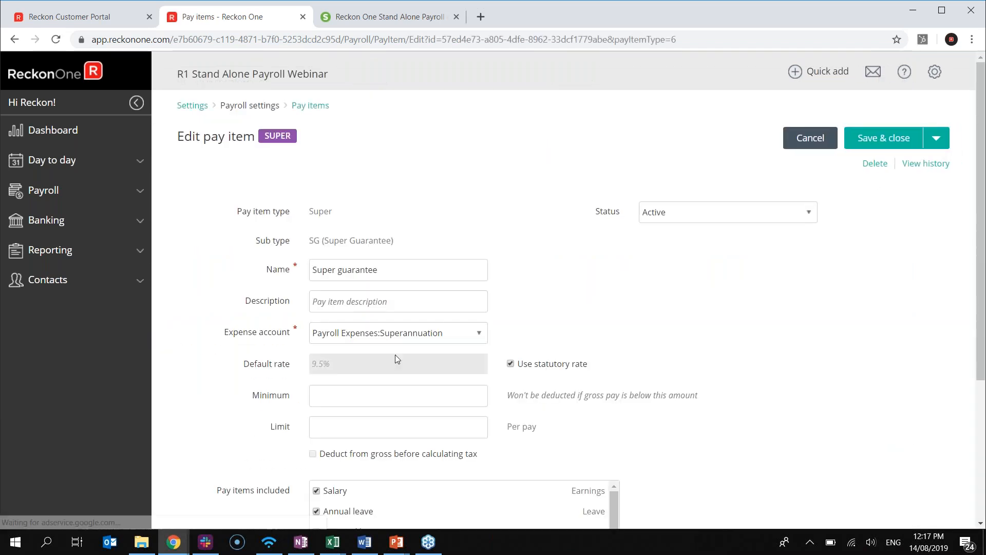
scroll(572, 364, "down", 1)
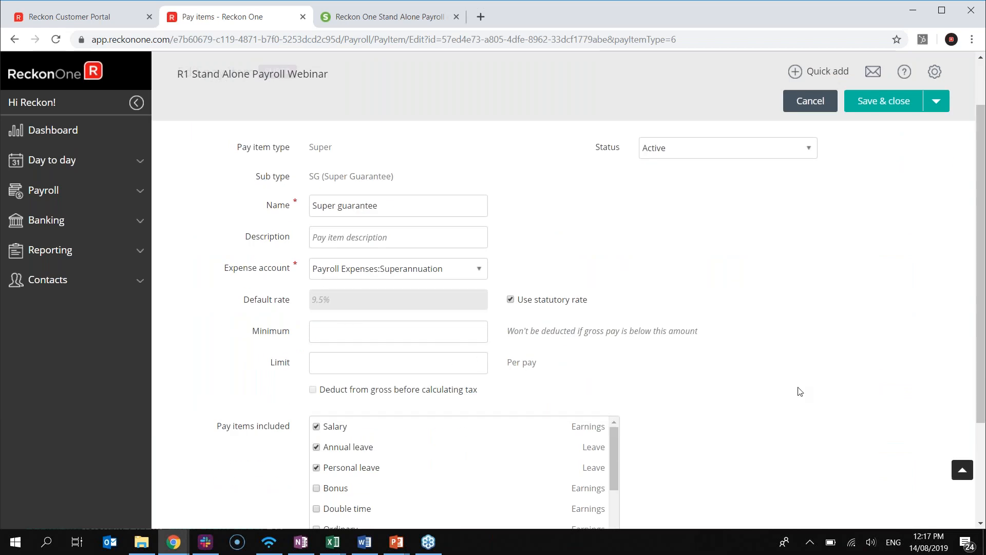
scroll(796, 392, "down", 2)
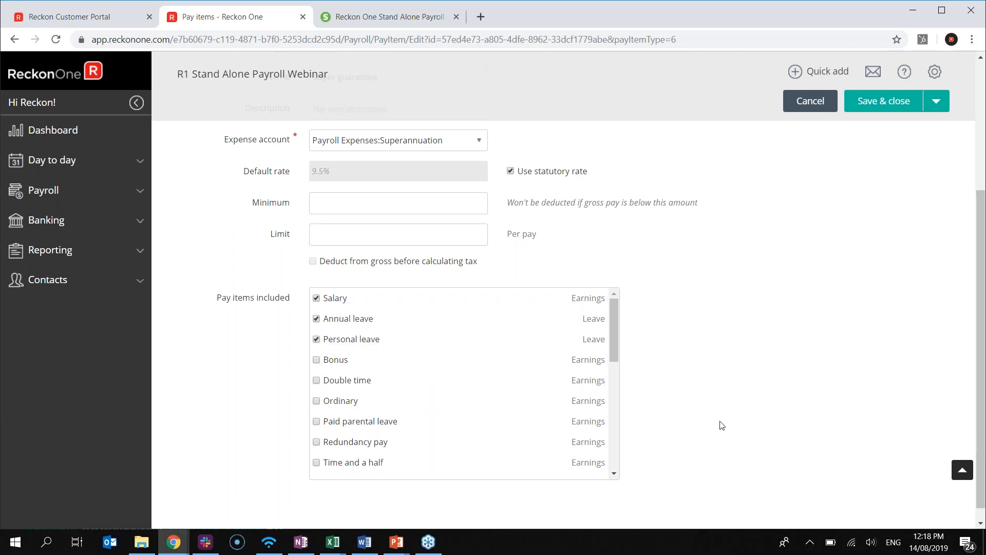
scroll(359, 405, "down", 1)
scroll(338, 395, "up", 1)
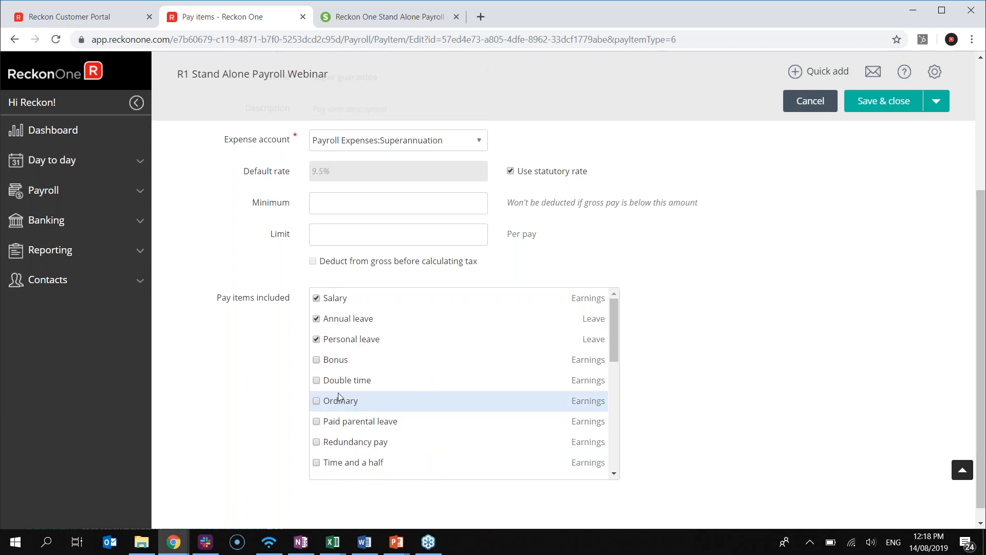
scroll(325, 403, "down", 1)
scroll(326, 403, "up", 1)
scroll(319, 402, "down", 3)
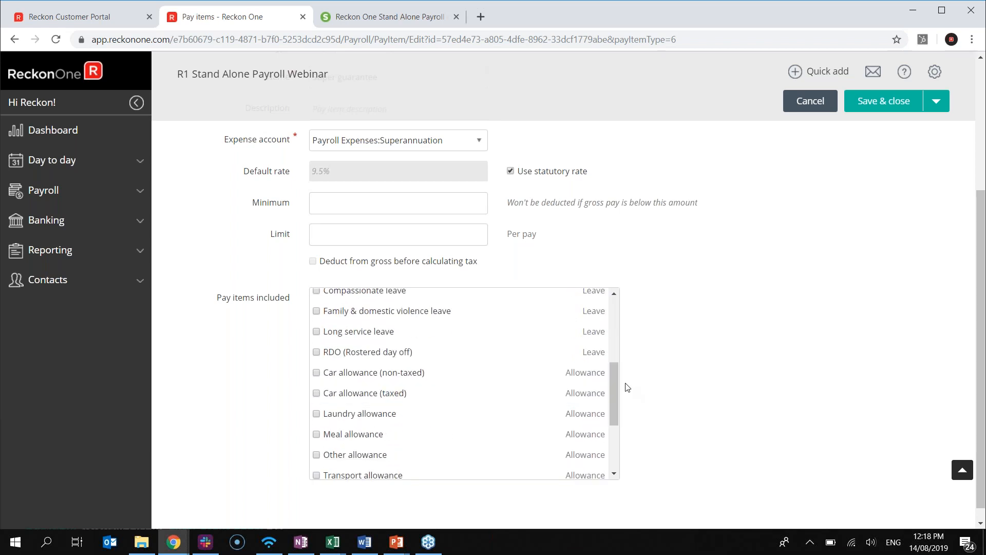
scroll(611, 382, "down", 1)
scroll(671, 366, "up", 4)
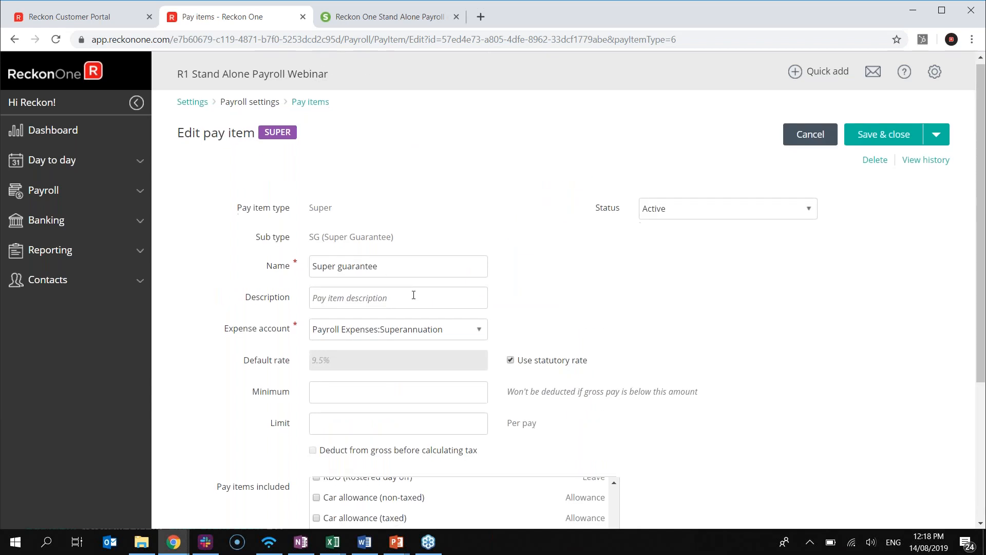
scroll(411, 293, "down", 1)
scroll(360, 329, "down", 3)
scroll(334, 355, "up", 4)
scroll(321, 340, "up", 1)
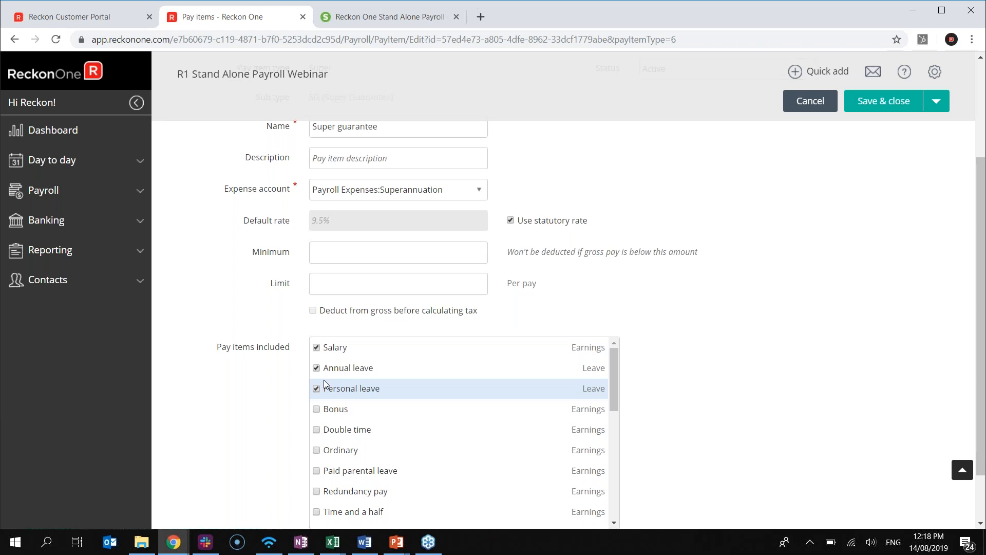
left_click(883, 99)
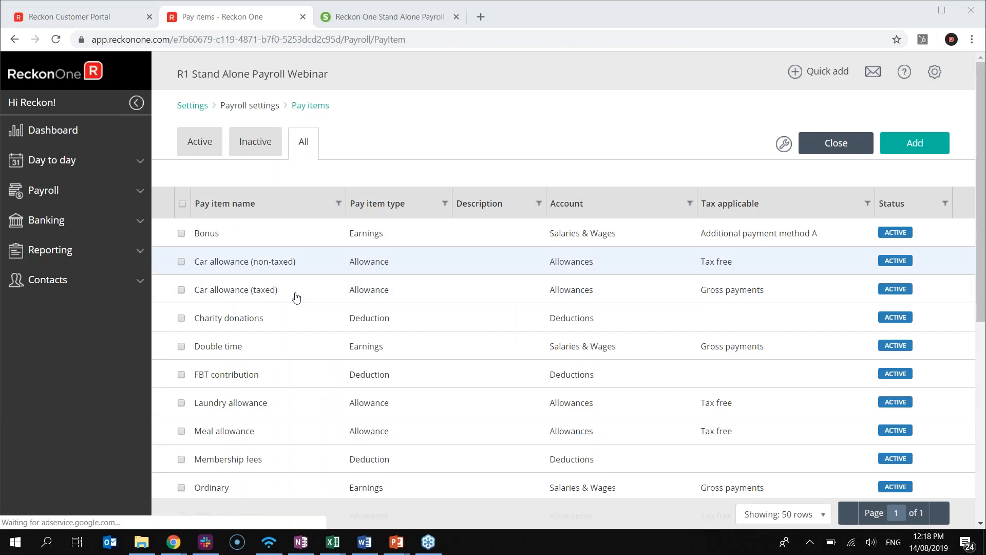
Return to the dashboard and expand the checklist's Add super funds step
scroll(298, 324, "down", 3)
scroll(300, 343, "up", 3)
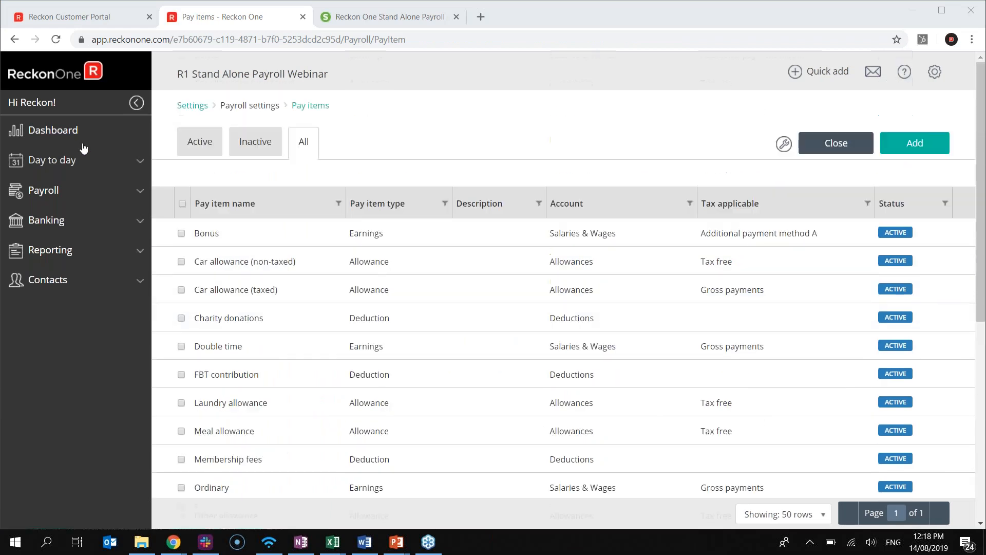
left_click(61, 128)
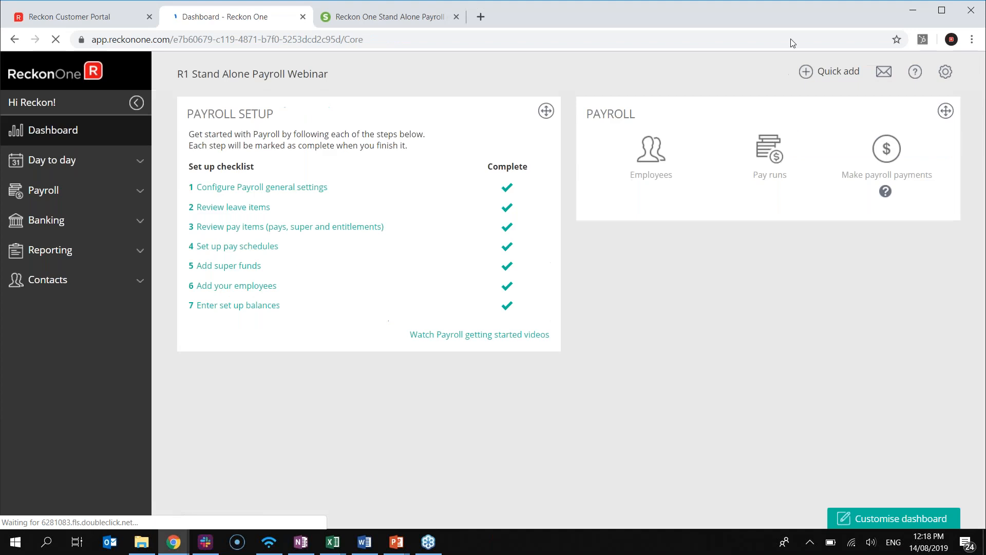
left_click(242, 266)
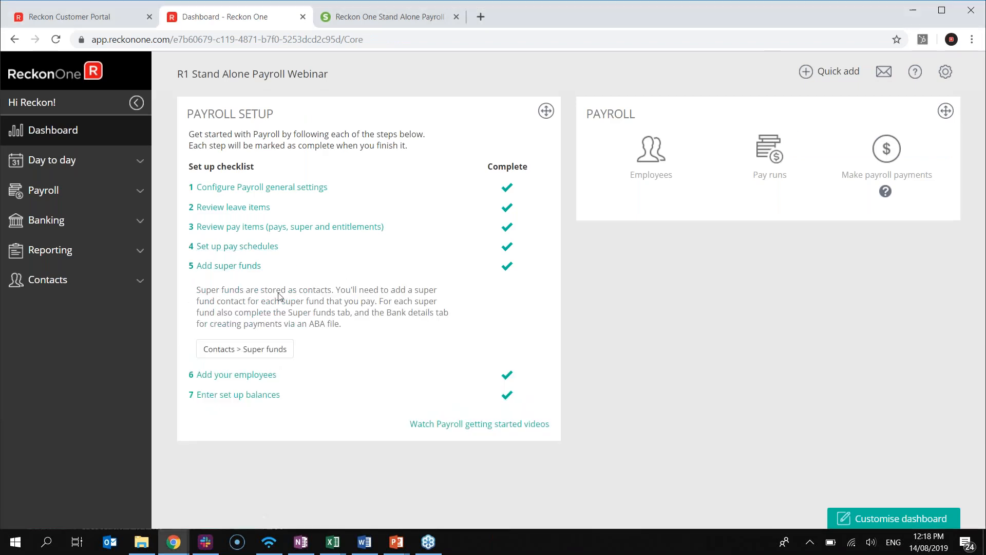
Open the AMP Superannuation contact from the Super funds list and view its bank details
left_click(247, 355)
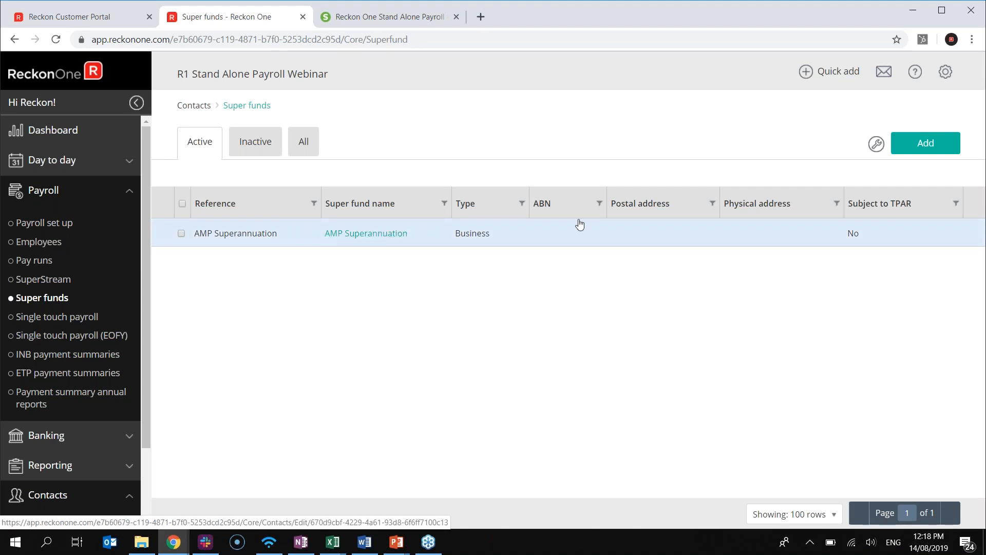
left_click(360, 238)
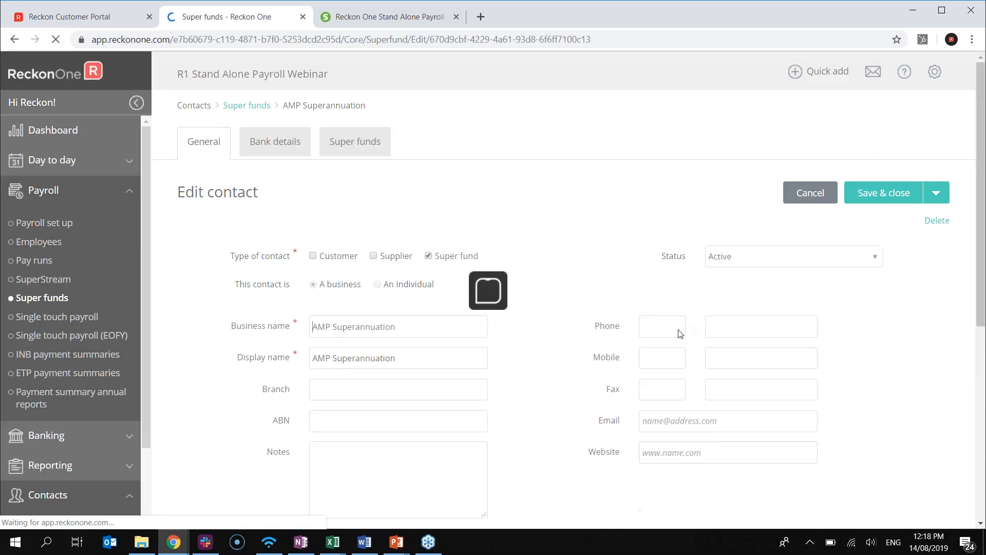
scroll(681, 333, "down", 1)
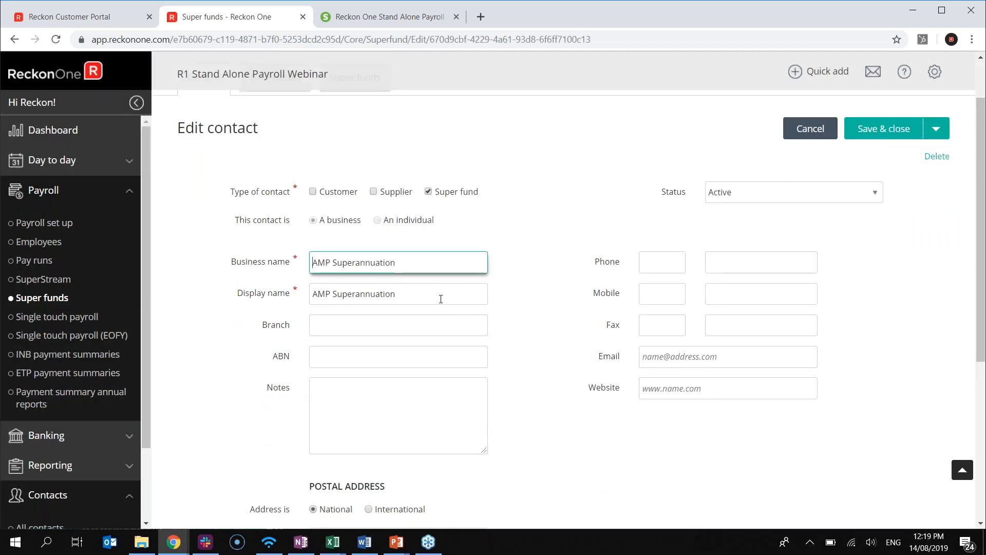
scroll(406, 300, "down", 1)
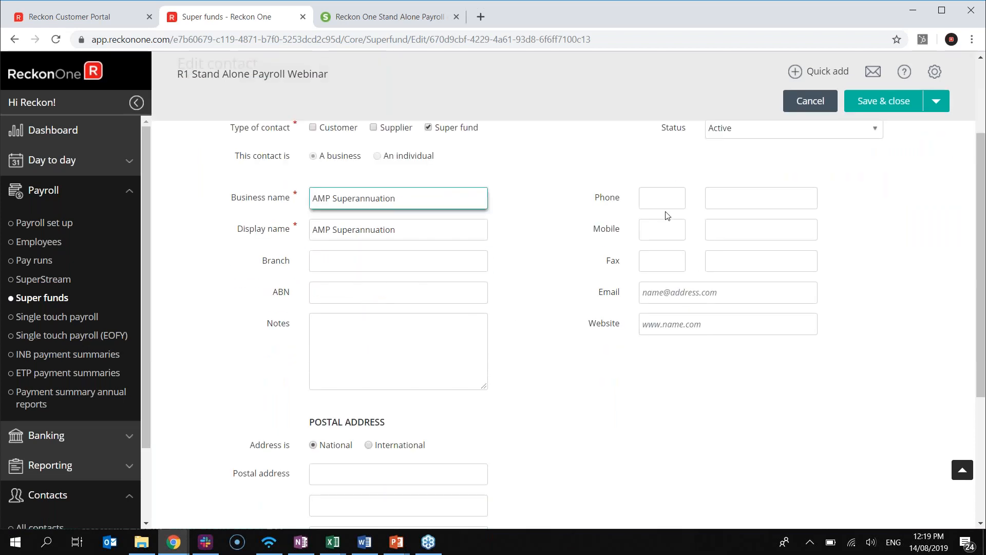
scroll(459, 311, "down", 3)
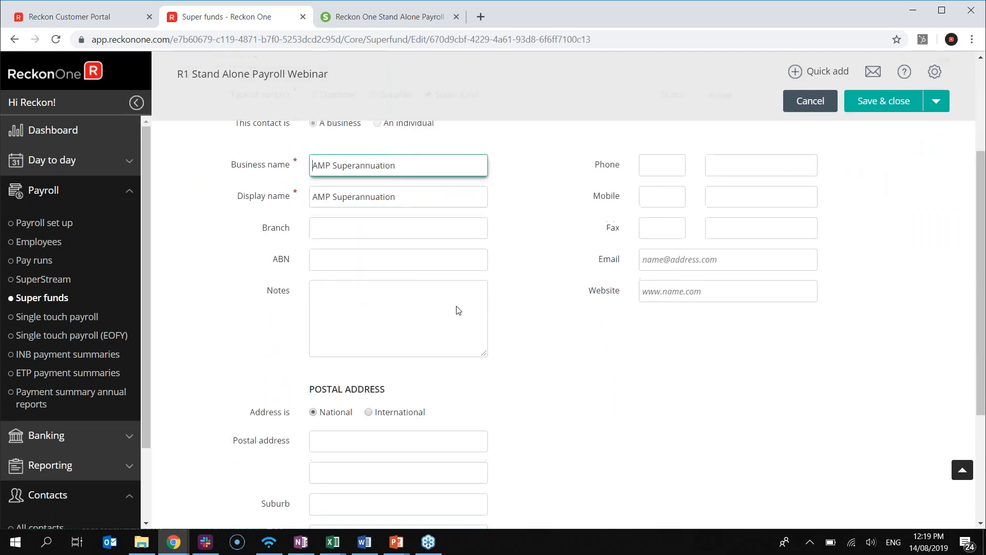
scroll(459, 310, "up", 5)
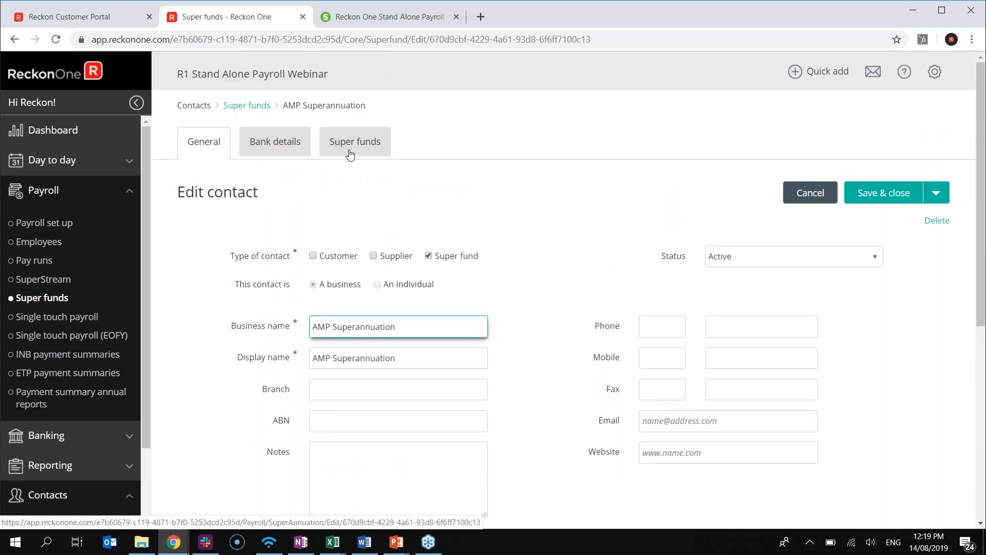
left_click(278, 150)
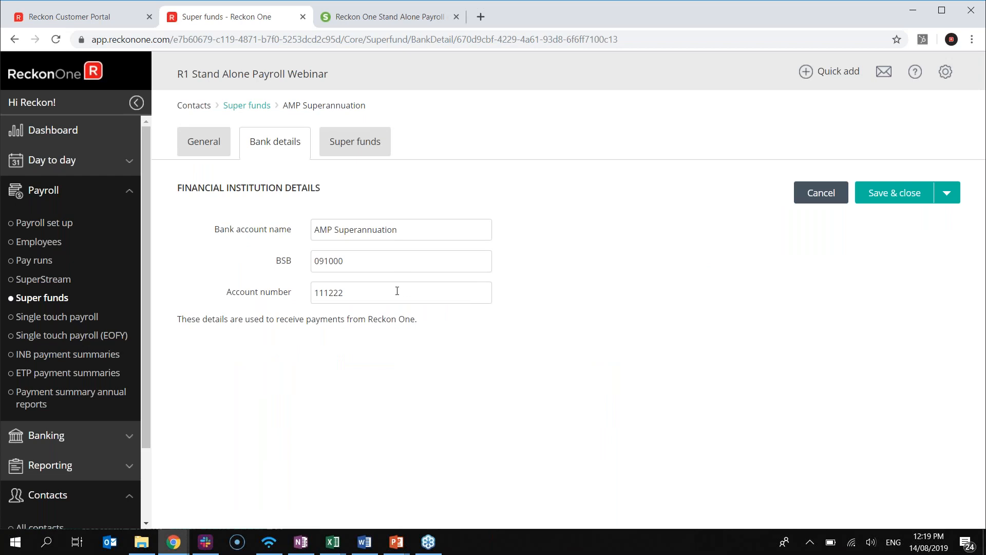
Bring up the AMP Superannuation fund's super fund settings with employer number 123
left_click(369, 148)
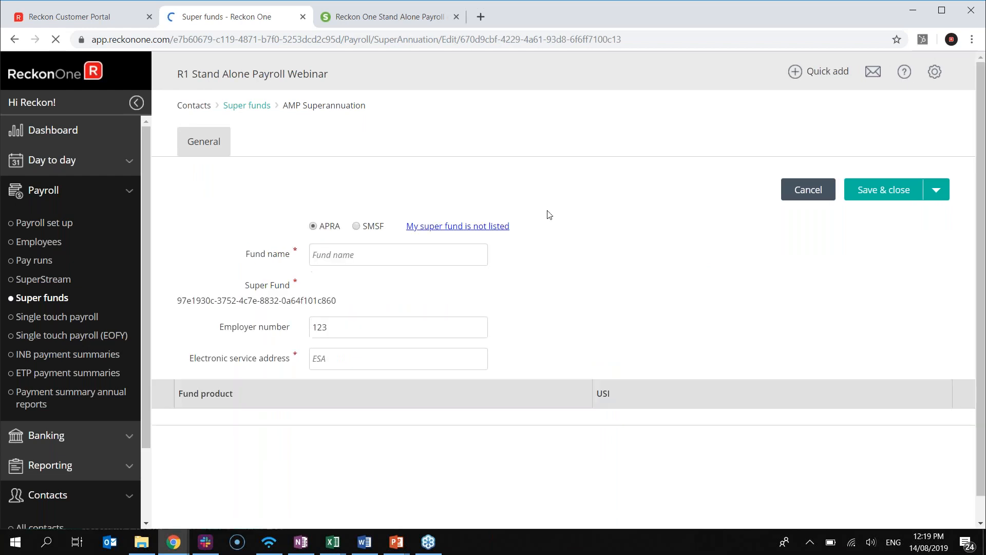
scroll(545, 221, "down", 1)
scroll(499, 326, "up", 1)
scroll(495, 325, "down", 1)
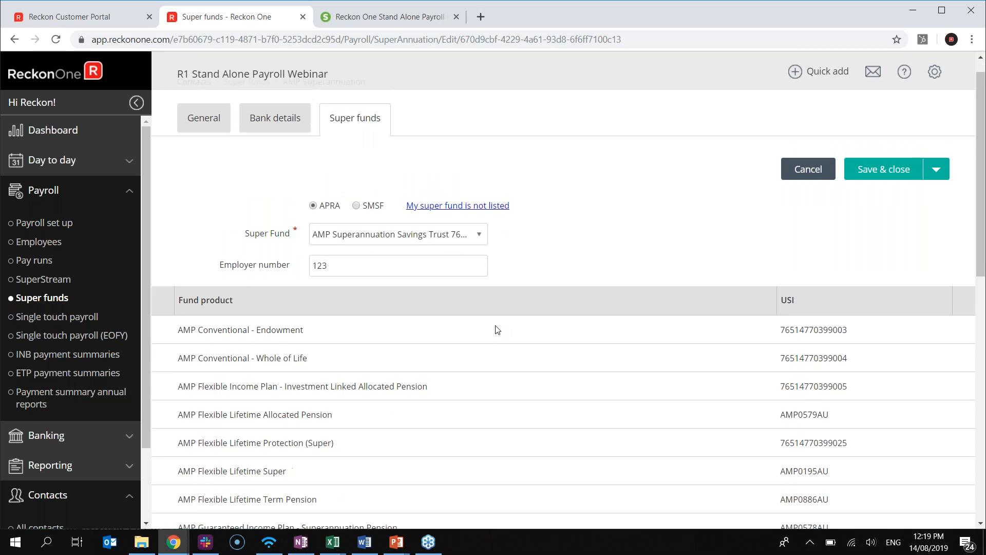
Check the super fund choice and save the AMP Superannuation fund, returning to the list
left_click(479, 194)
scroll(497, 244, "up", 1)
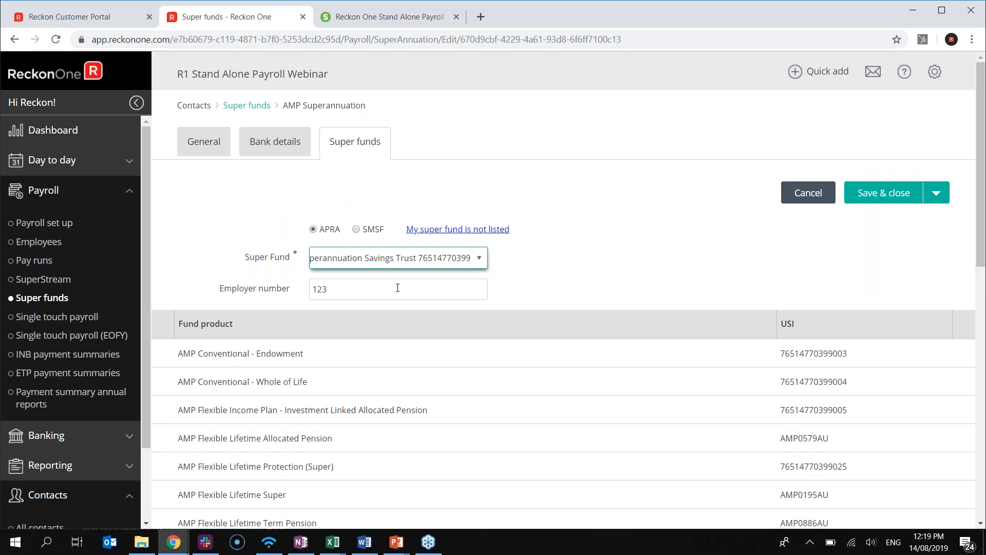
scroll(483, 302, "down", 3)
scroll(482, 303, "down", 1)
scroll(340, 285, "up", 5)
scroll(402, 328, "down", 4)
scroll(402, 333, "down", 2)
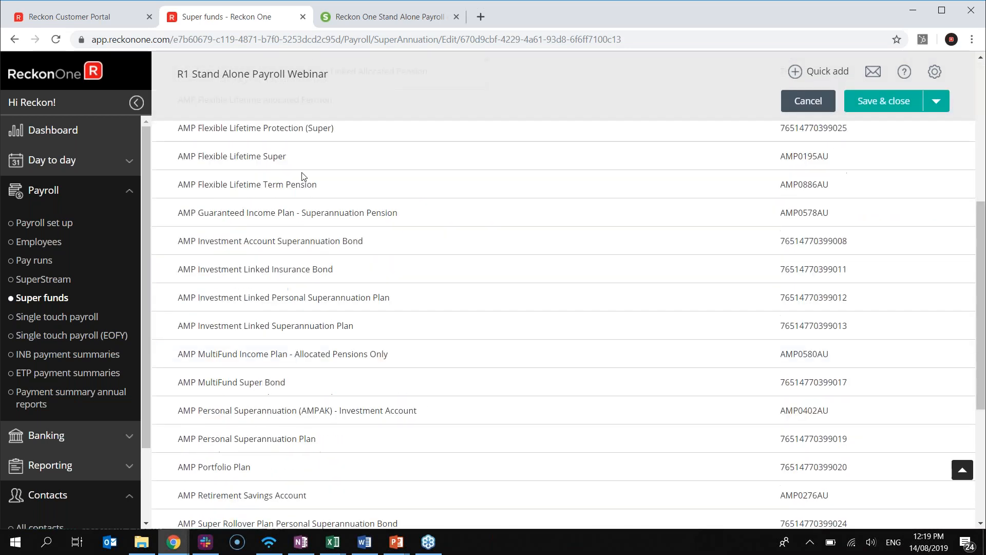
scroll(313, 216, "down", 3)
scroll(325, 253, "up", 6)
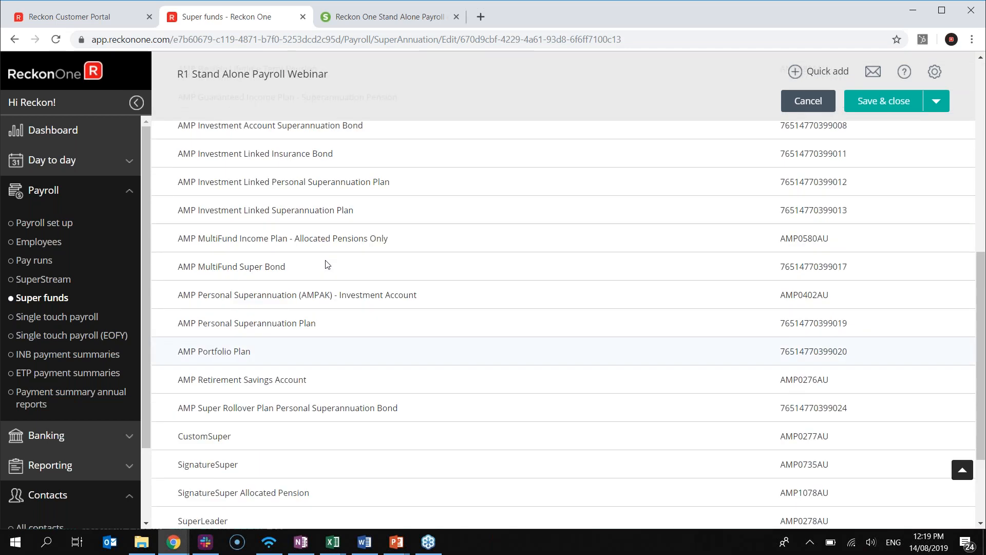
scroll(483, 447, "down", 1)
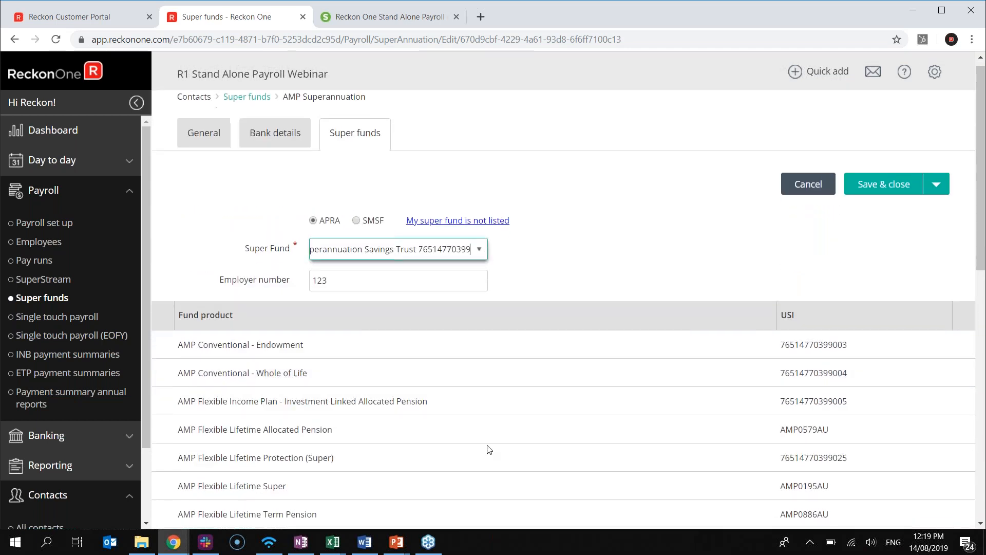
scroll(488, 450, "down", 4)
scroll(467, 429, "up", 5)
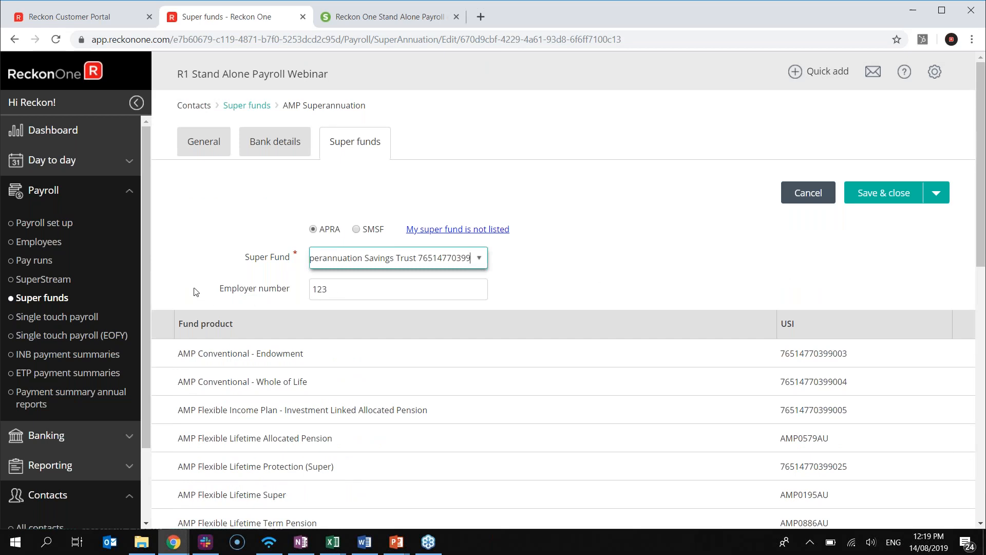
left_click(874, 200)
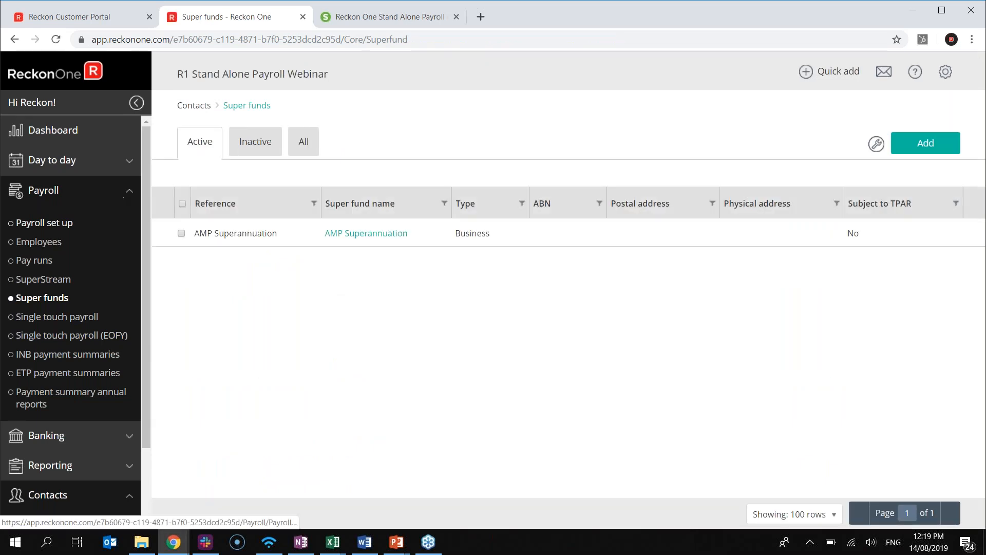
From the dashboard's Add your employees step, open the Employees list
left_click(104, 137)
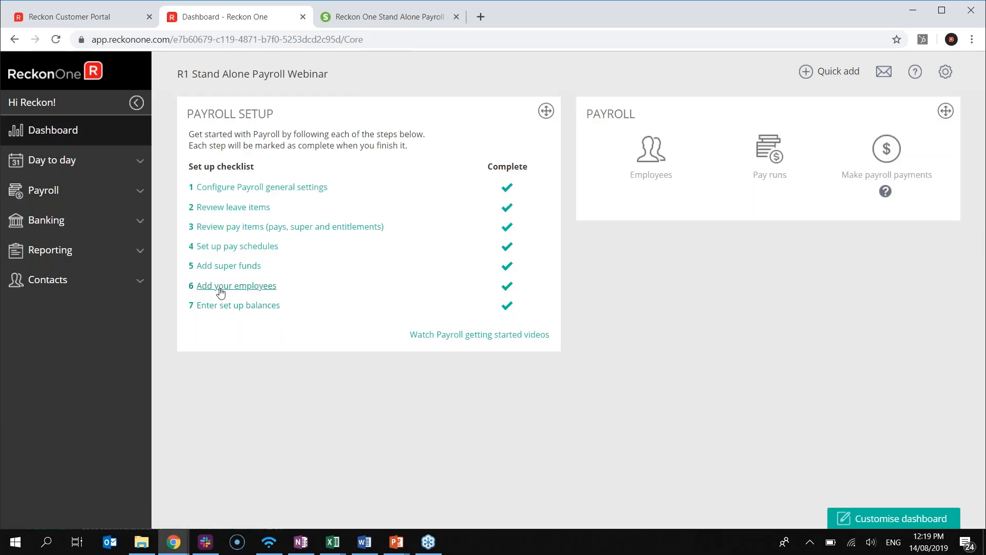
left_click(241, 285)
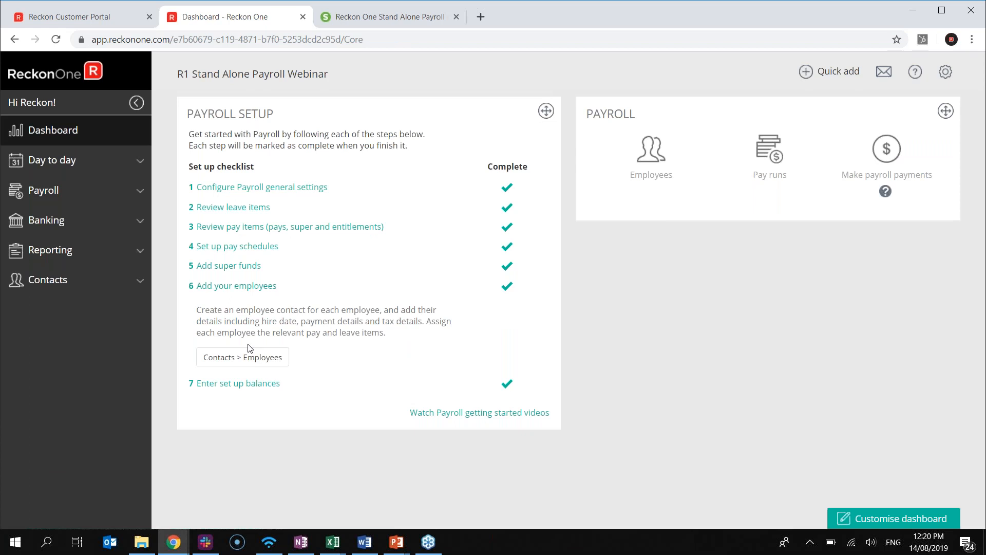
left_click(258, 364)
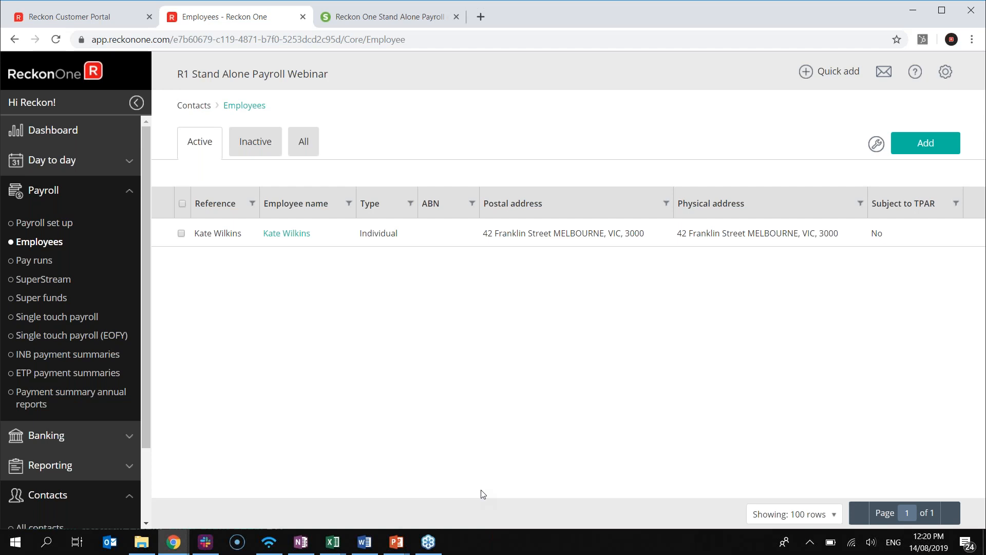
left_click(273, 235)
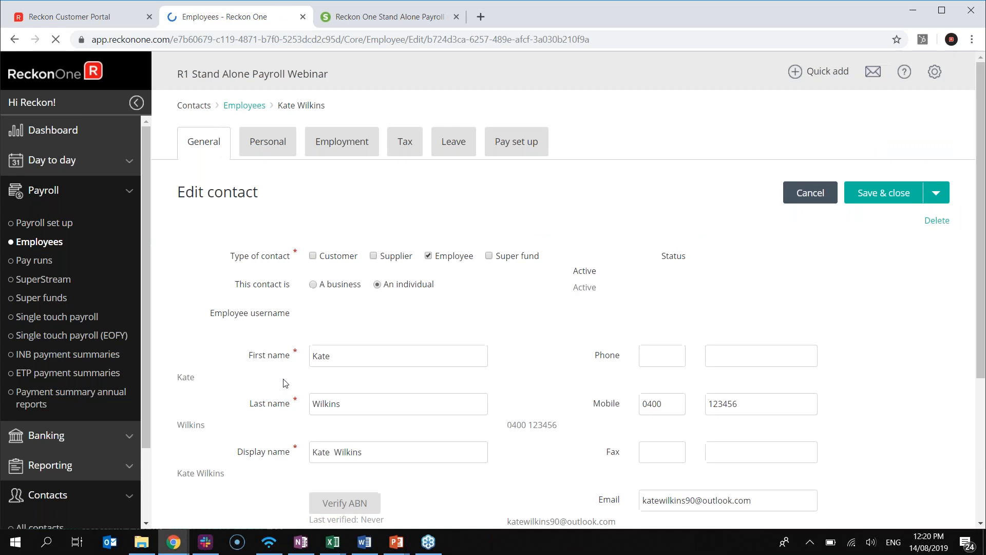
scroll(284, 382, "down", 3)
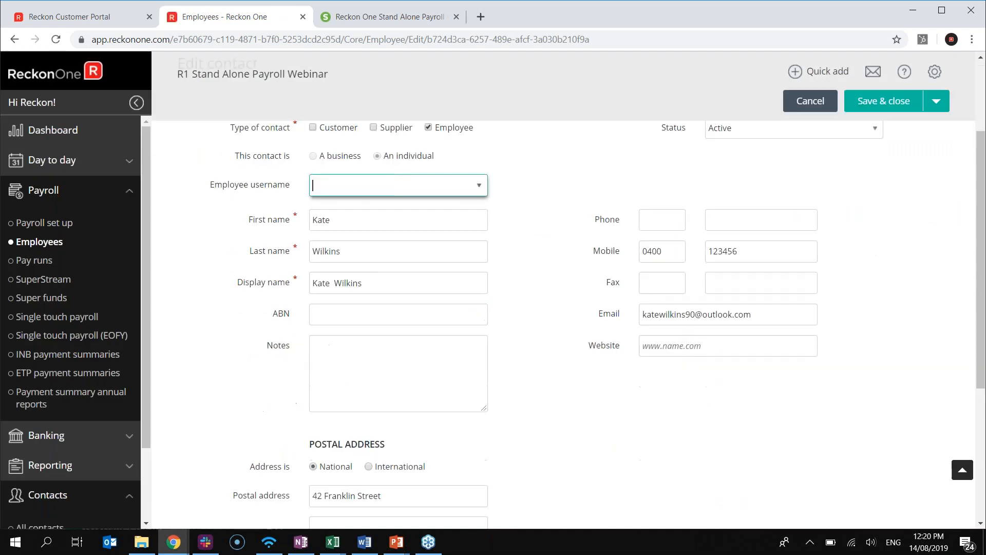
scroll(480, 282, "down", 1)
scroll(694, 374, "down", 2)
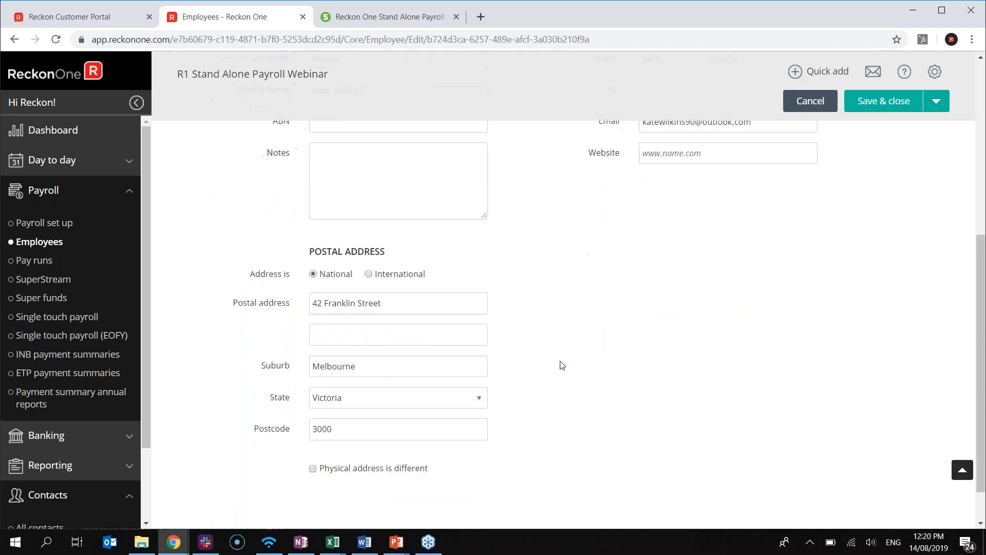
scroll(525, 356, "up", 5)
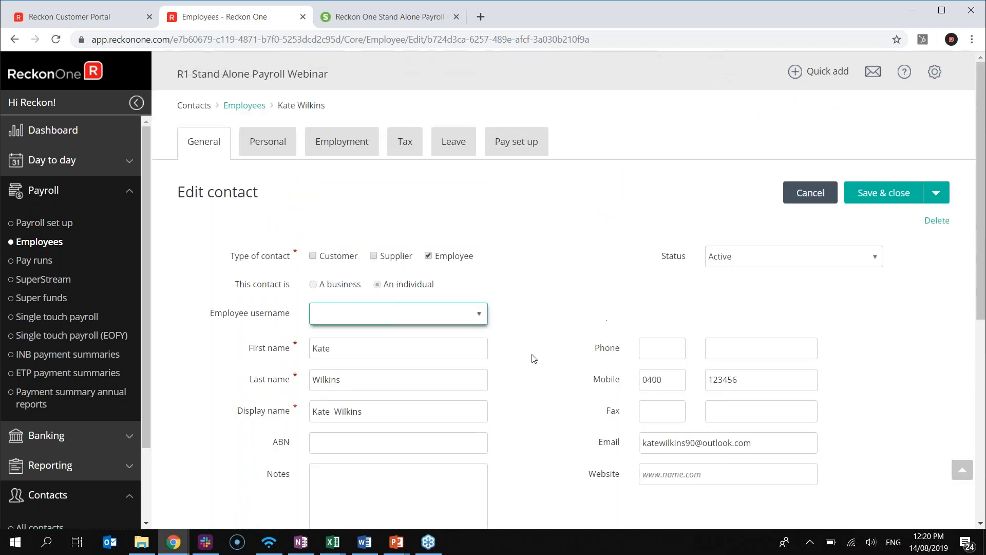
left_click(288, 154)
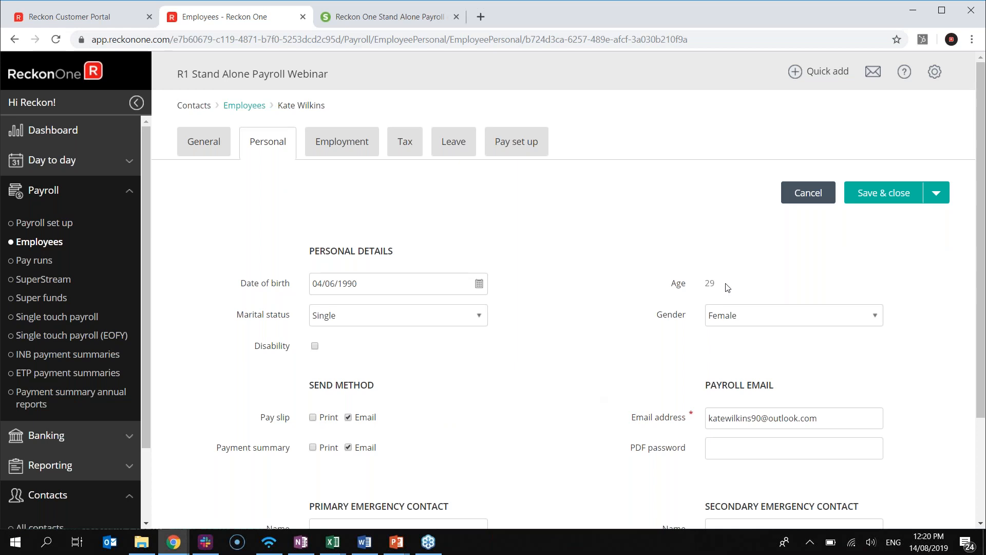
scroll(557, 379, "down", 2)
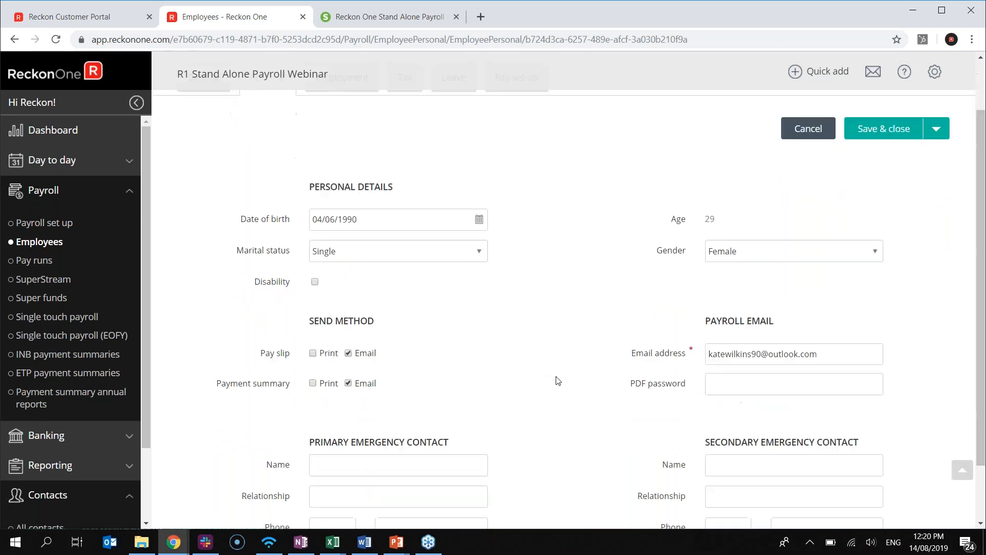
Review the employee's Employment tab, including employee number 001, then view her Tax details
scroll(619, 341, "up", 2)
left_click(332, 150)
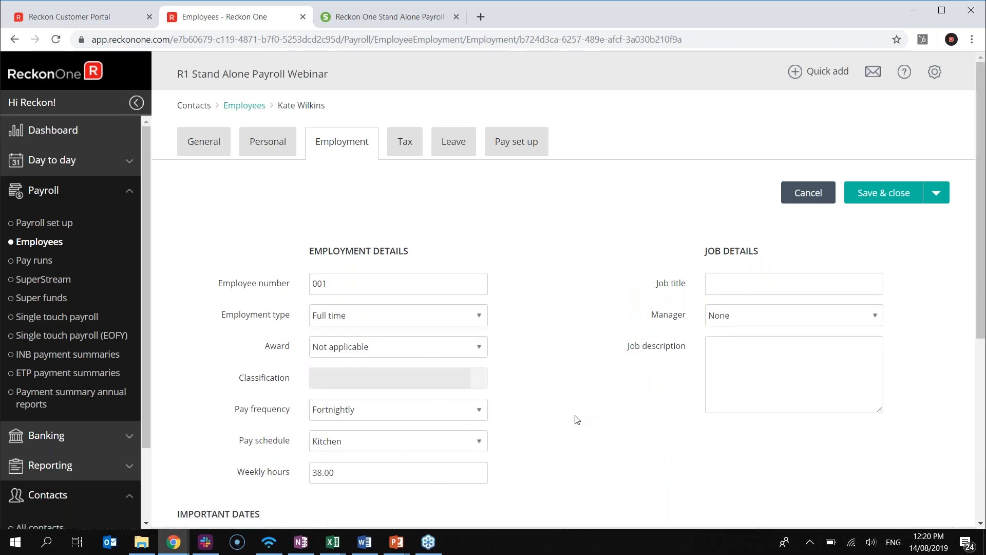
scroll(577, 420, "down", 3)
scroll(577, 420, "up", 3)
left_click(393, 277)
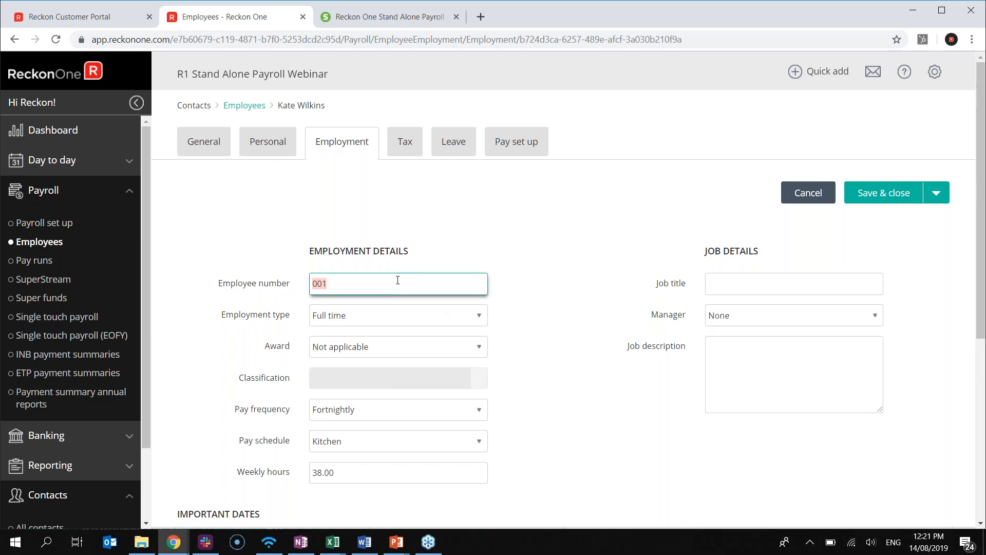
scroll(421, 374, "down", 5)
scroll(276, 319, "up", 1)
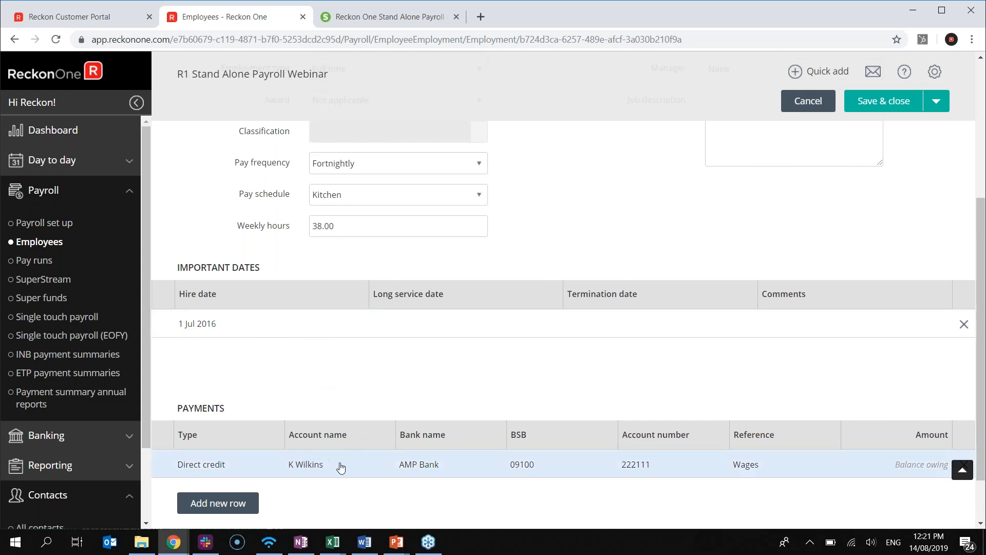
scroll(343, 465, "up", 4)
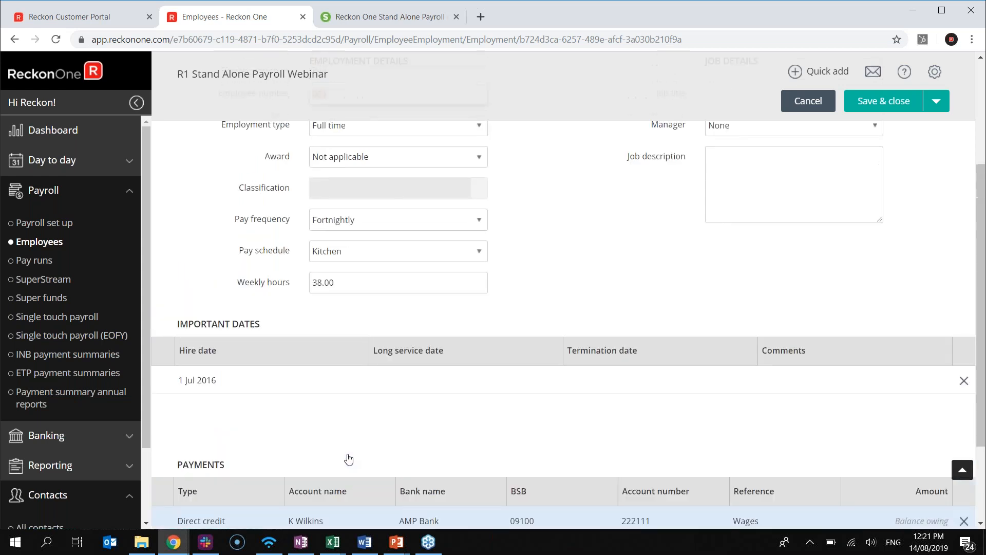
left_click(418, 146)
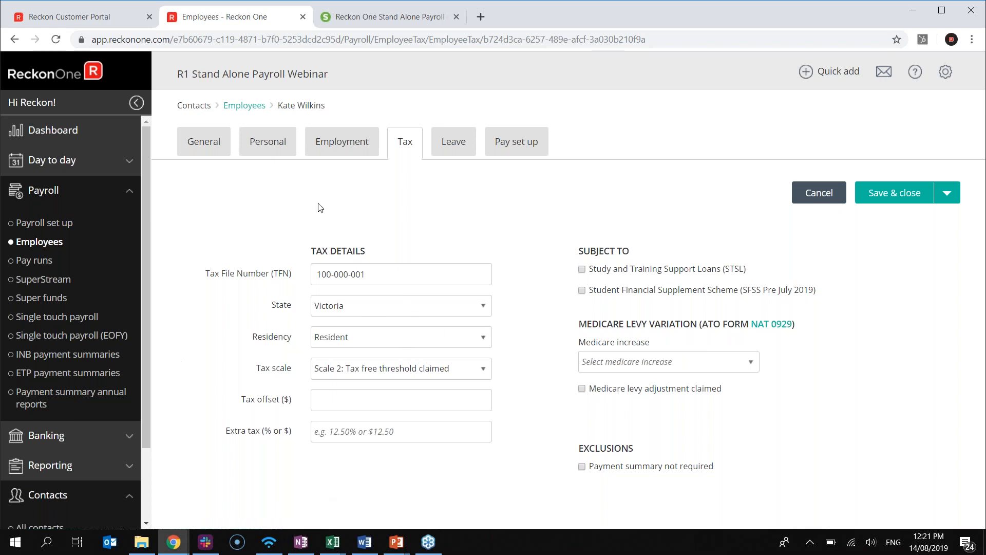
Show the employee's leave: Annual 152 and Personal 76, balances 106.53842 and 40.76933
left_click(466, 148)
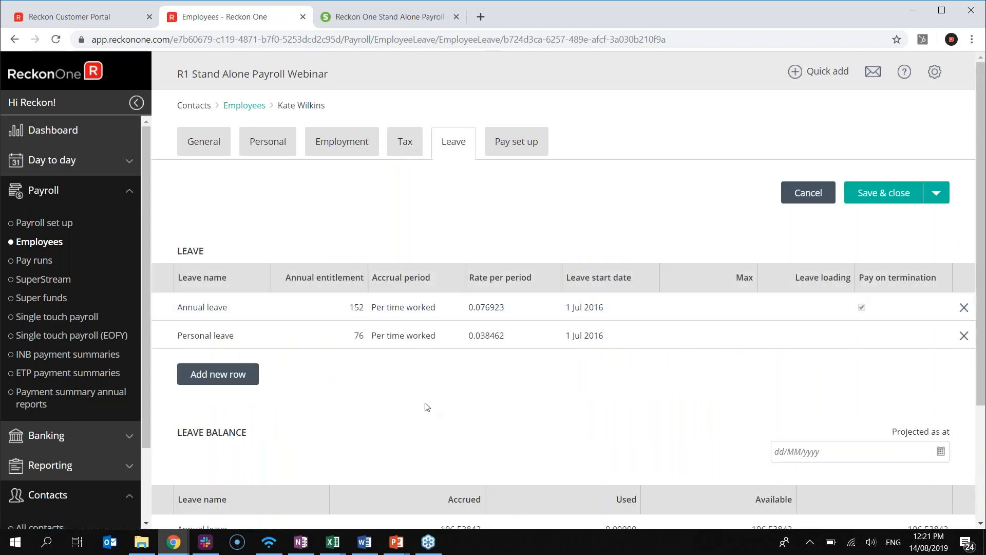
scroll(422, 408, "down", 1)
scroll(414, 393, "up", 1)
scroll(522, 373, "down", 1)
scroll(521, 371, "up", 1)
scroll(528, 341, "down", 2)
scroll(528, 341, "up", 2)
left_click(523, 149)
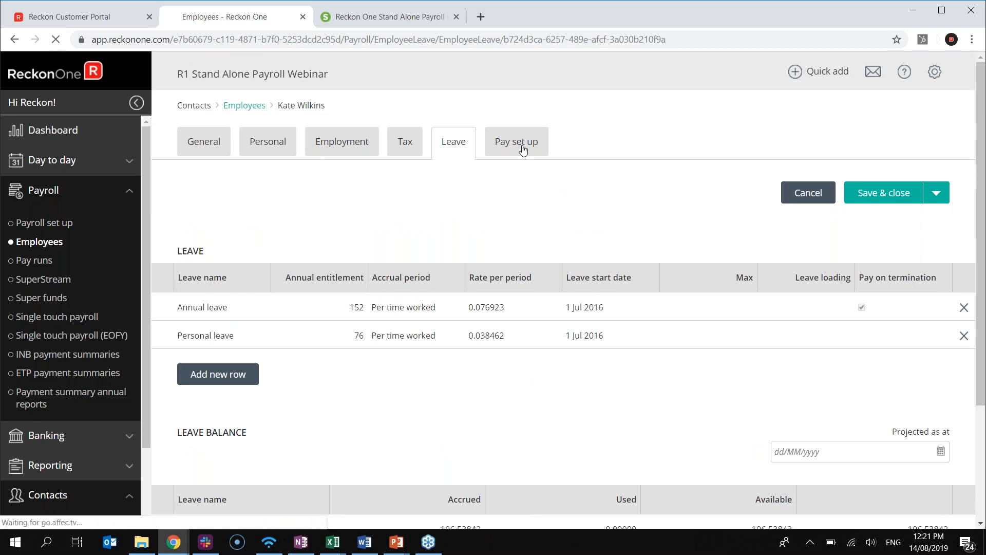
Inspect the $88,000.0000 Salary earnings row at quantity 76, leaving it unchanged
scroll(765, 418, "down", 1)
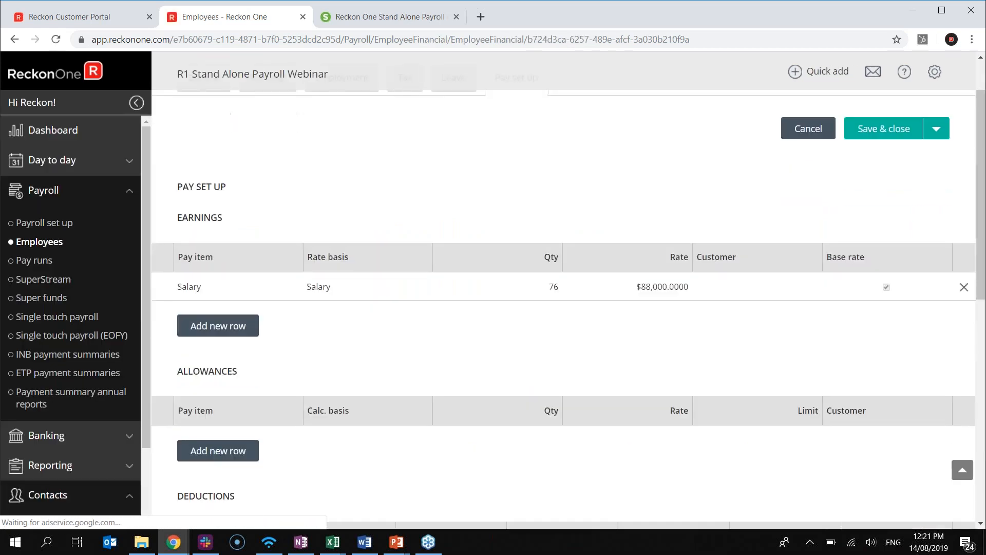
left_click(237, 297)
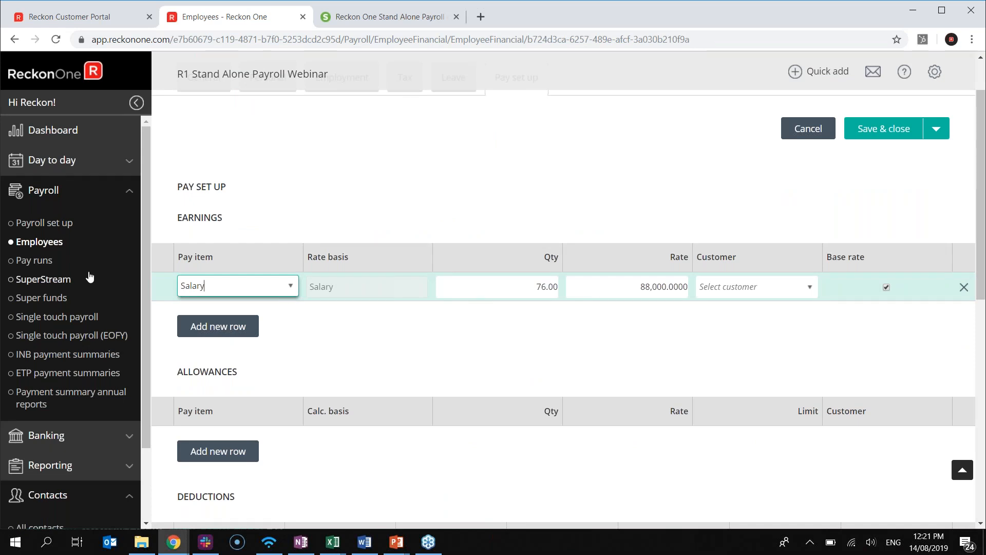
scroll(268, 295, "down", 1)
scroll(268, 294, "up", 2)
scroll(289, 362, "down", 1)
left_click(723, 334)
Scroll down to check the AMP super guarantee account, then back up
scroll(711, 341, "down", 2)
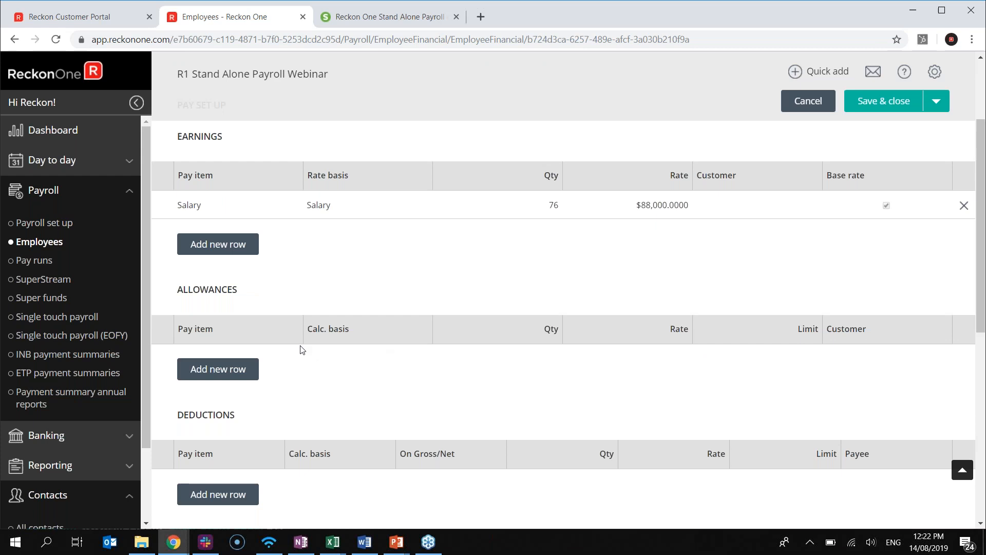
scroll(302, 349, "down", 5)
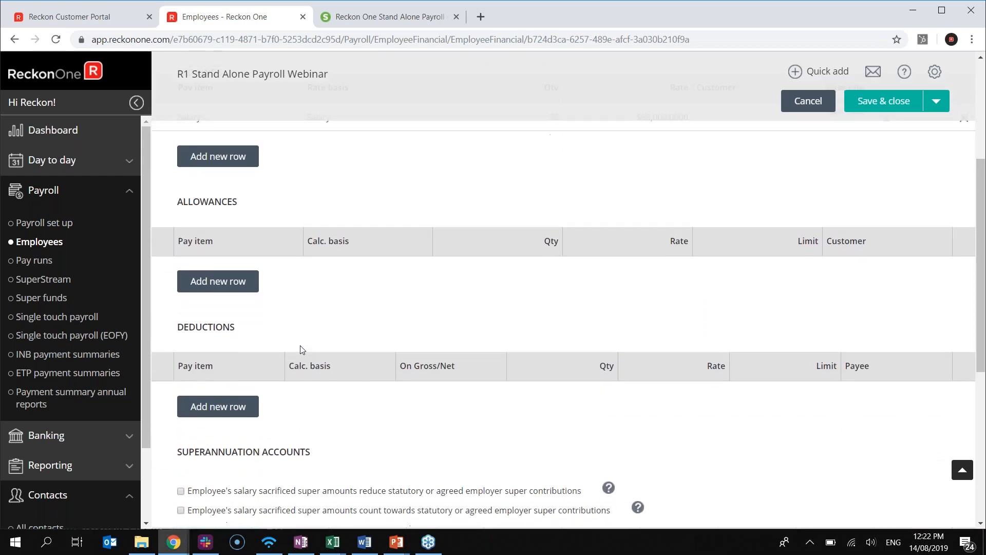
scroll(296, 343, "down", 3)
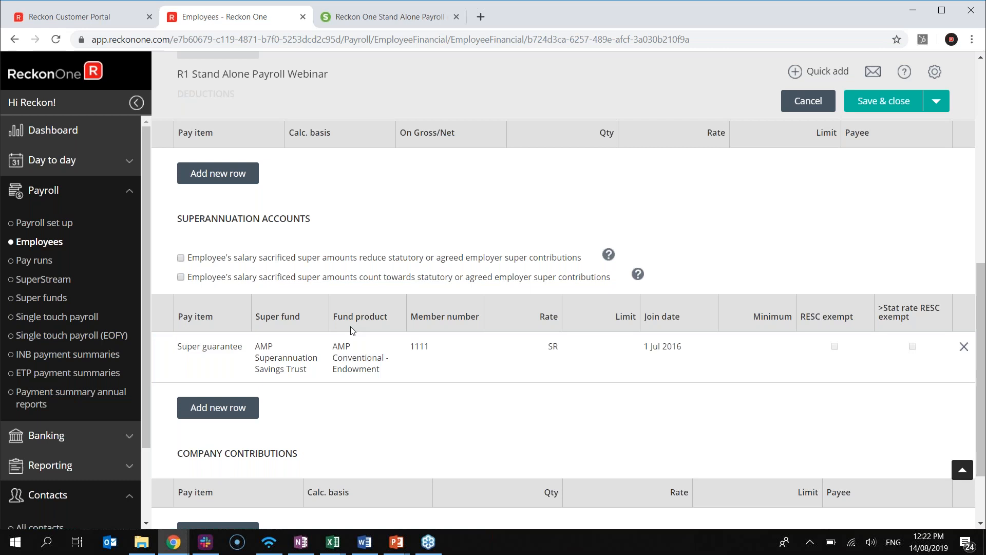
scroll(351, 350, "down", 2)
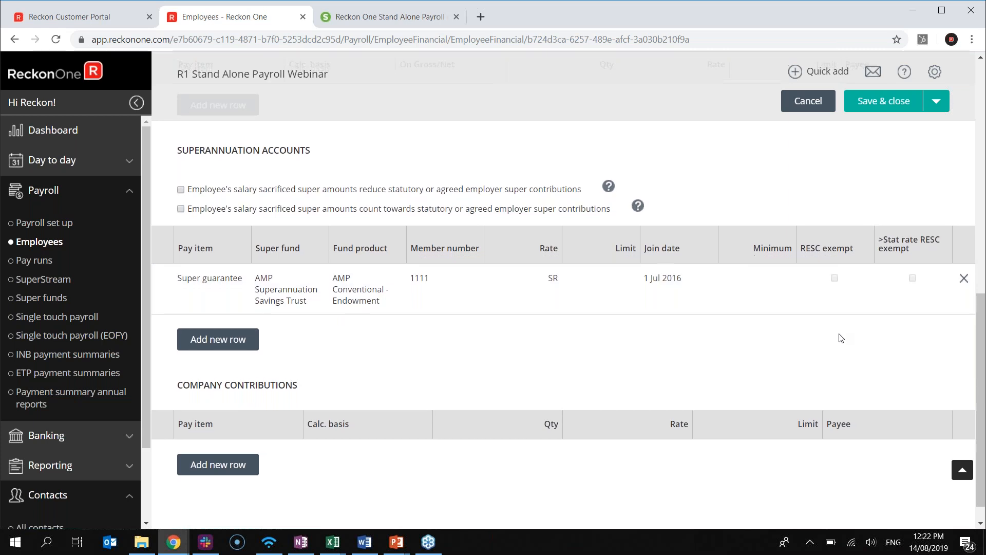
scroll(841, 338, "up", 6)
scroll(841, 338, "up", 4)
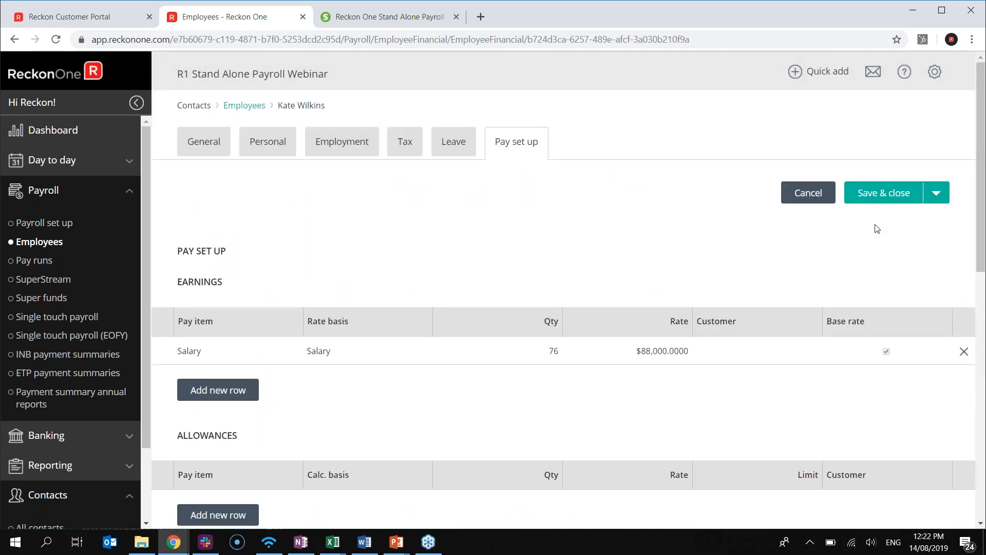
Save the employee record, then expand the set-up balances and pay schedules dashboard steps
left_click(895, 203)
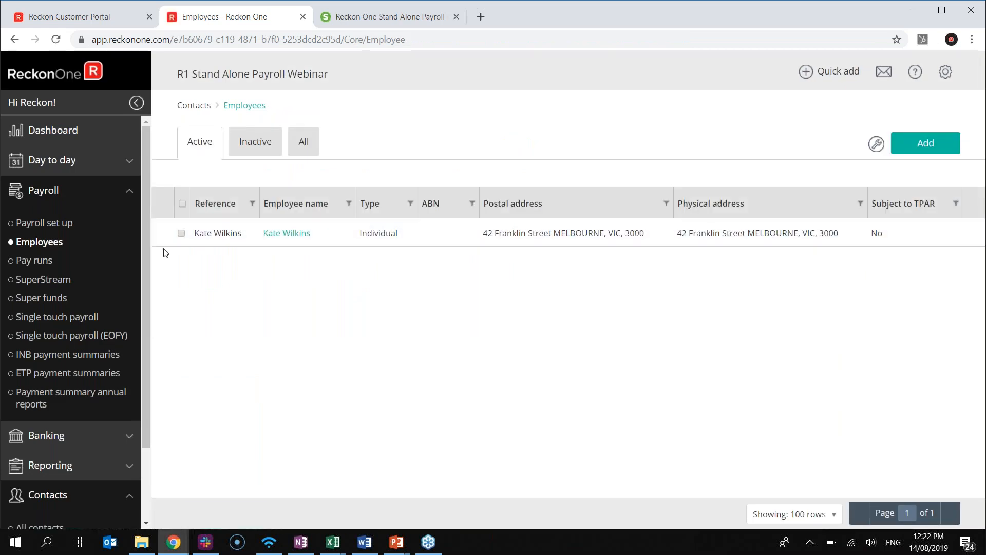
left_click(58, 143)
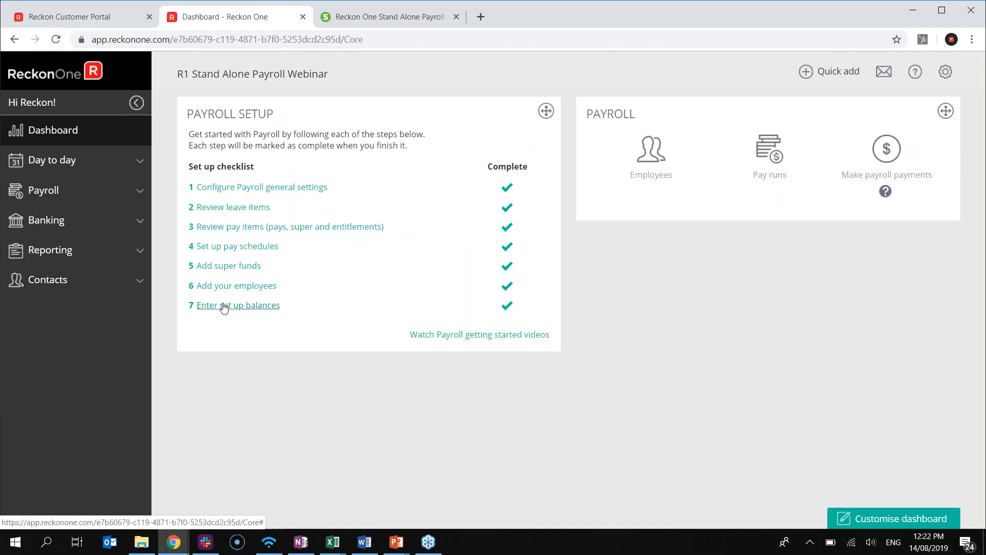
left_click(224, 307)
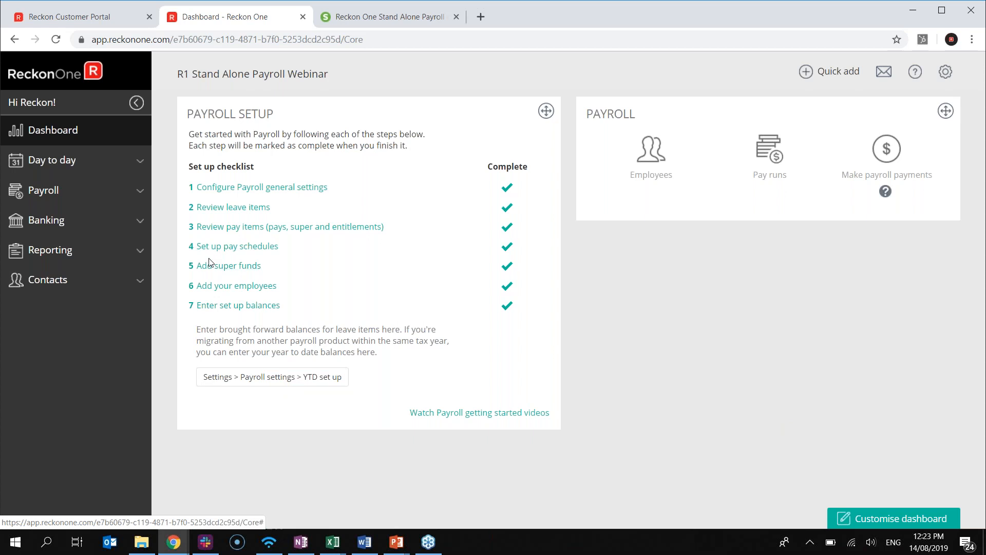
left_click(216, 246)
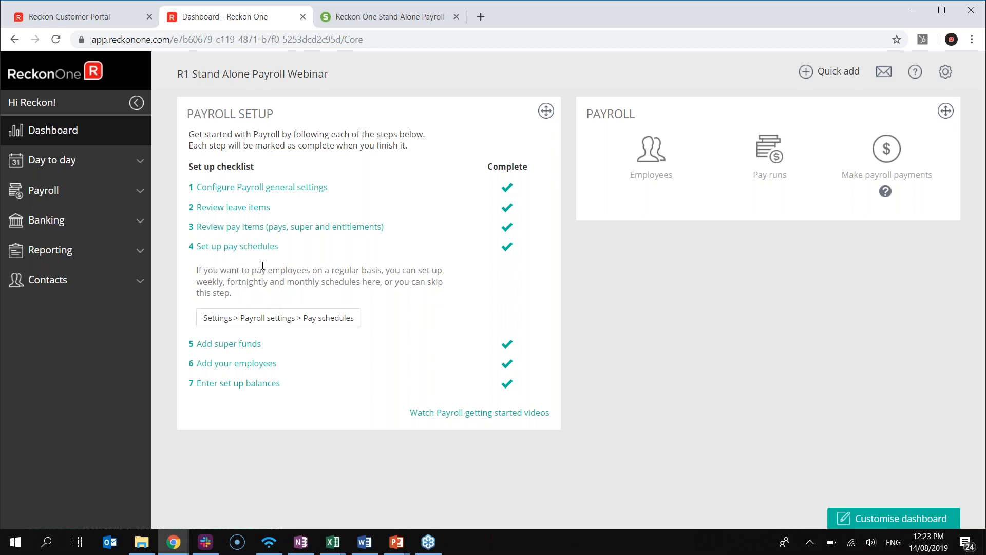
left_click(286, 317)
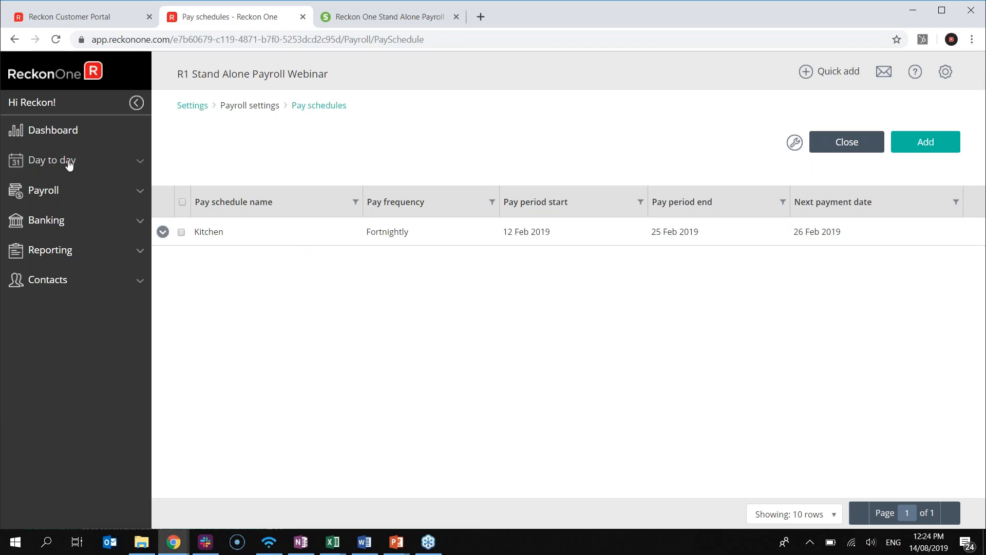
left_click(73, 135)
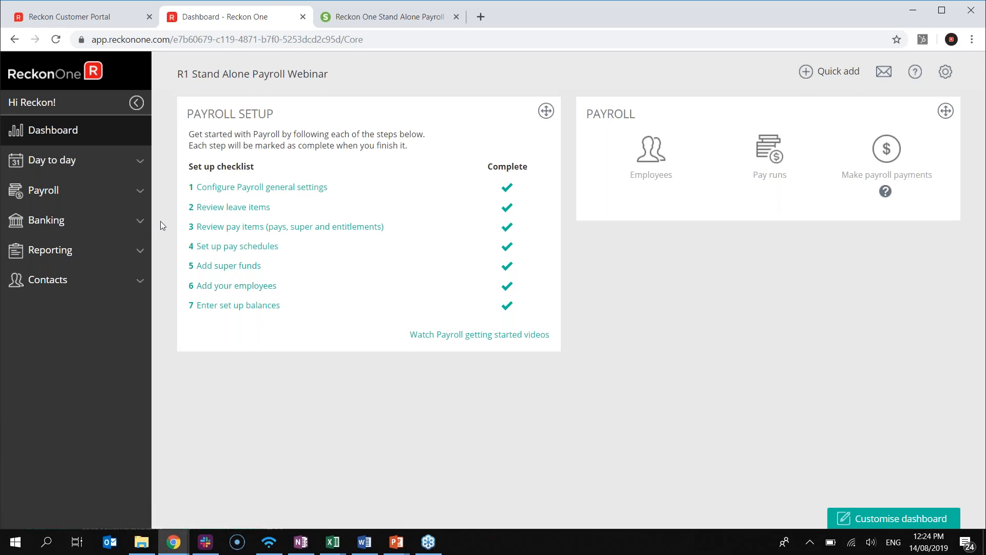
Finish the draft Kitchen 11/02/2019 pay run from Payroll > Pay runs
left_click(125, 199)
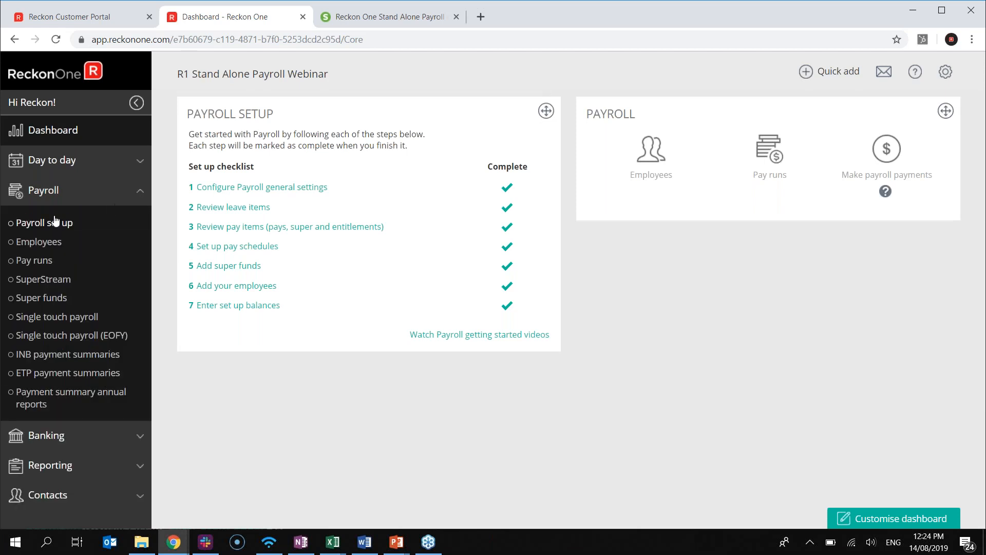
left_click(51, 260)
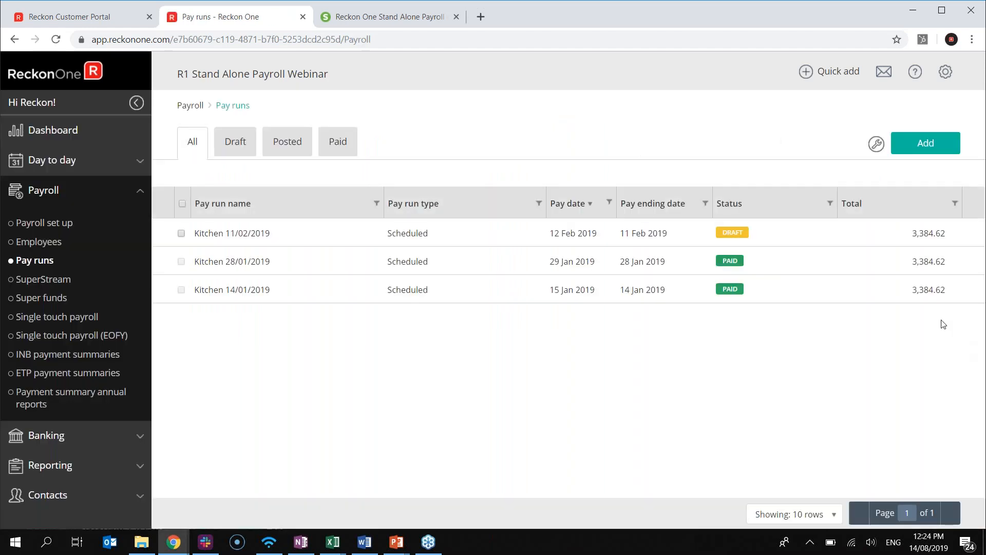
left_click(280, 236)
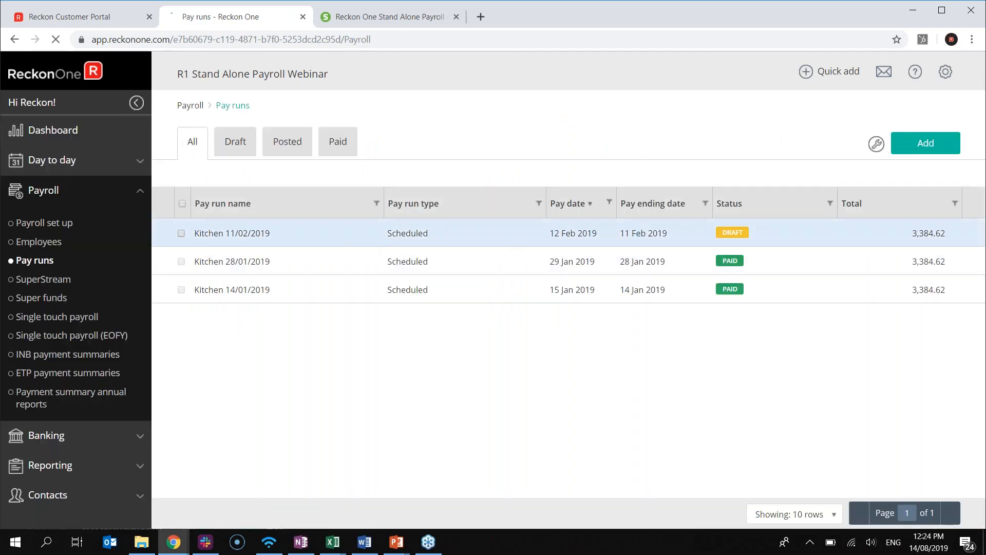
left_click(947, 138)
left_click(912, 163)
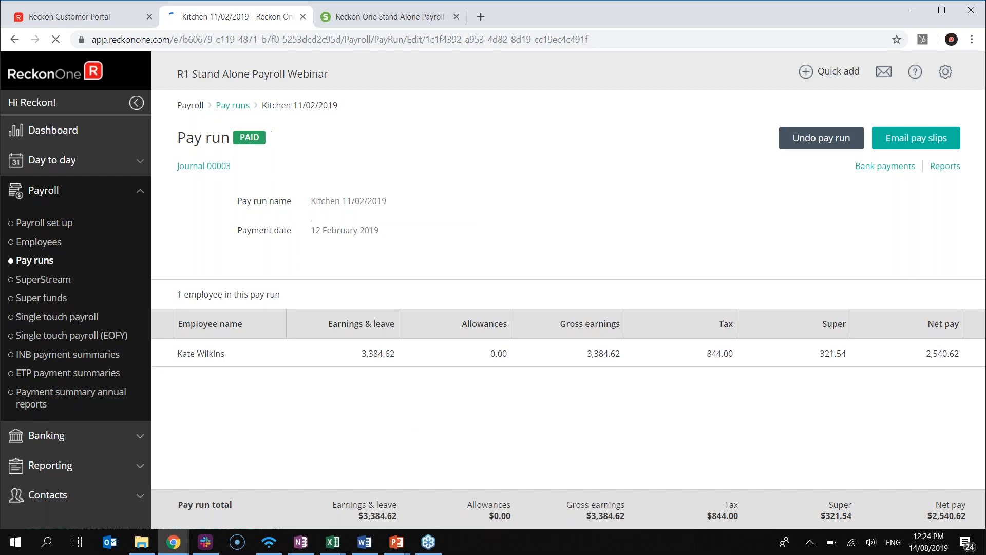
left_click(233, 106)
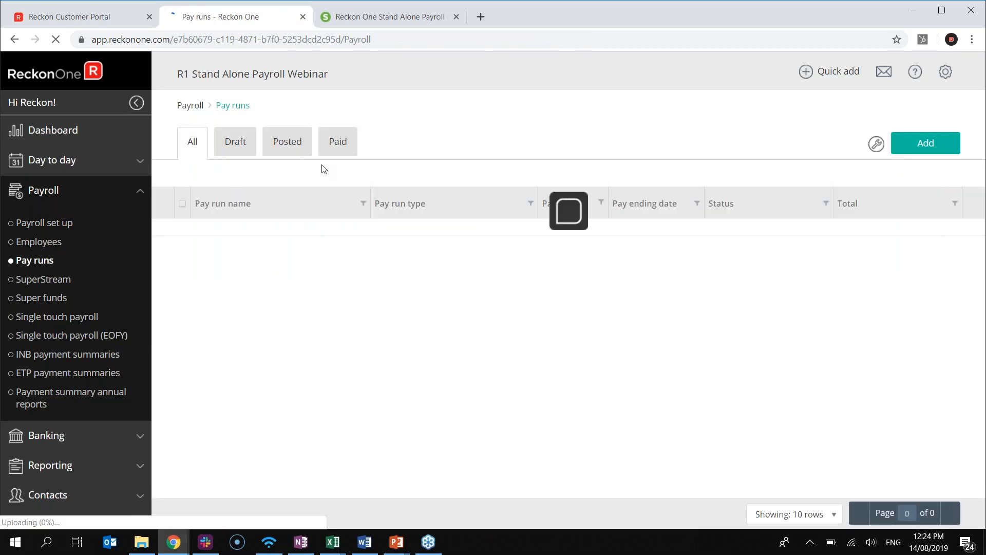
left_click(923, 153)
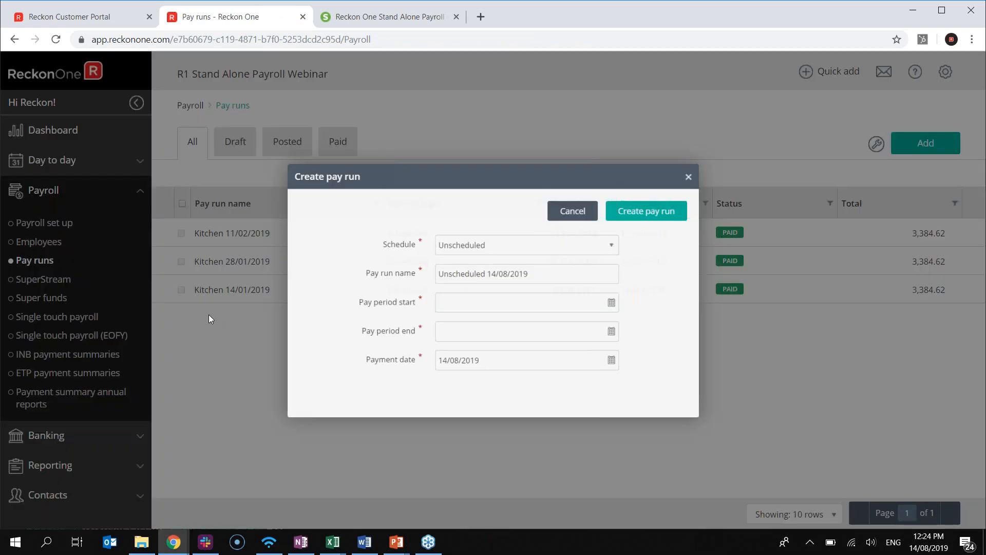
Create the Kitchen-schedule pay run for 12/02/2019–25/02/2019, paid 26/02/2019, totalling 3,384.62
left_click(601, 234)
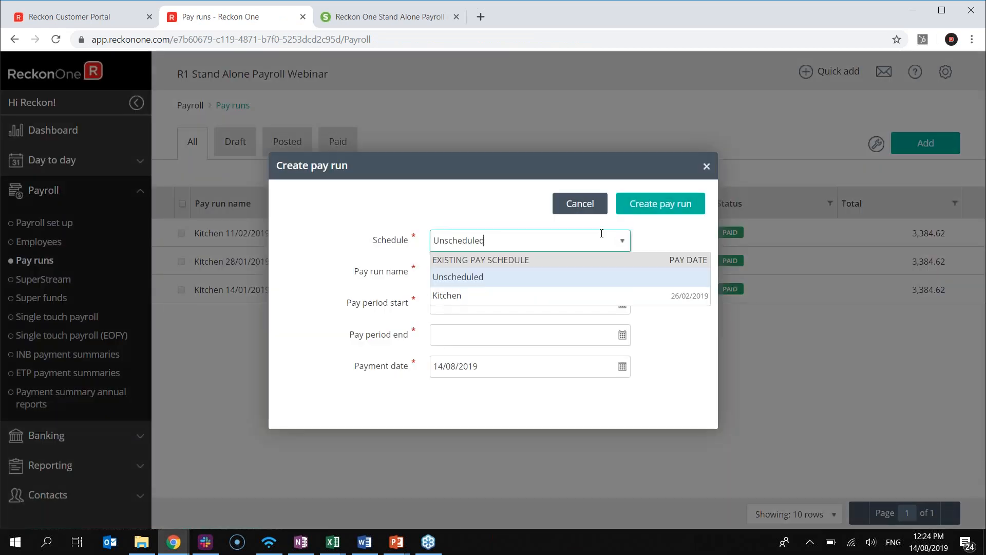
left_click(550, 296)
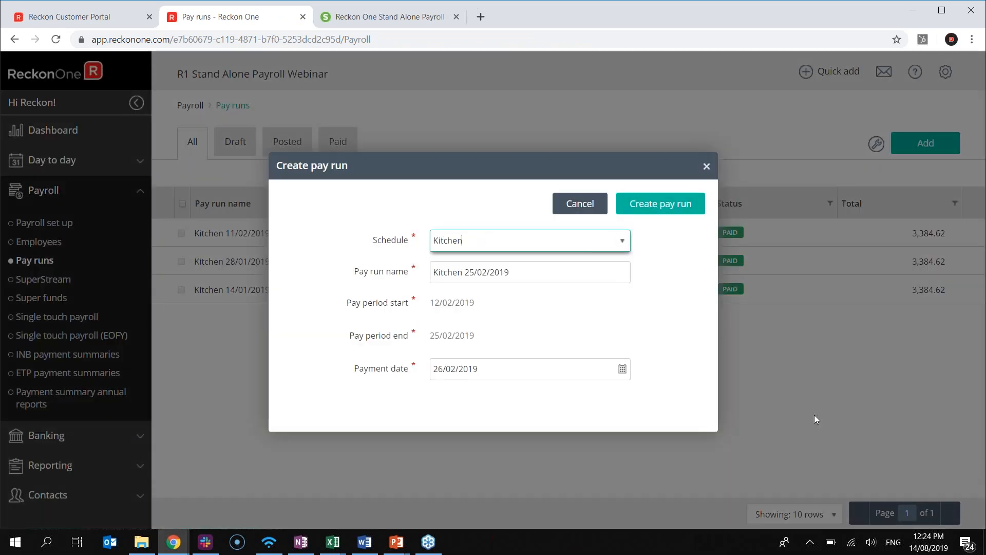
left_click(537, 241)
left_click(536, 277)
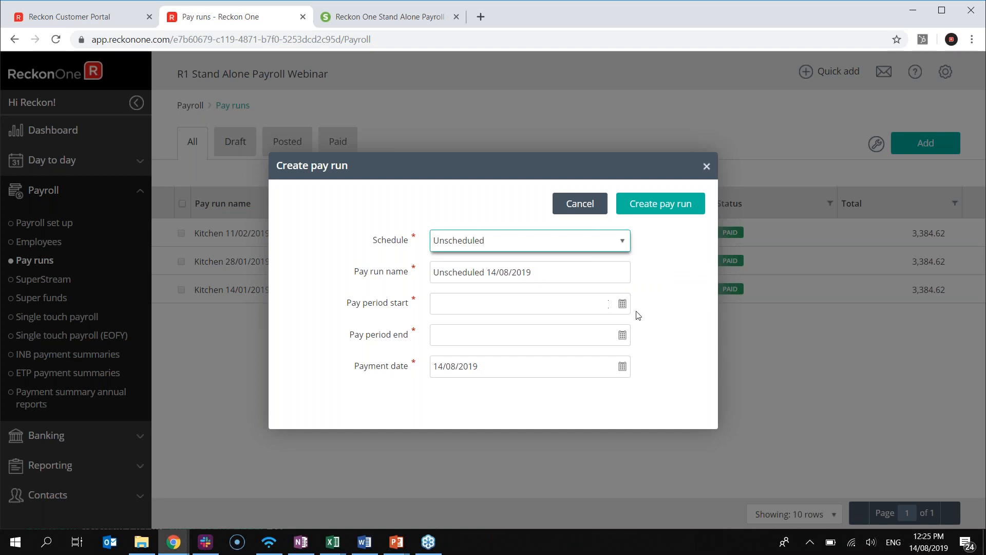
left_click(622, 304)
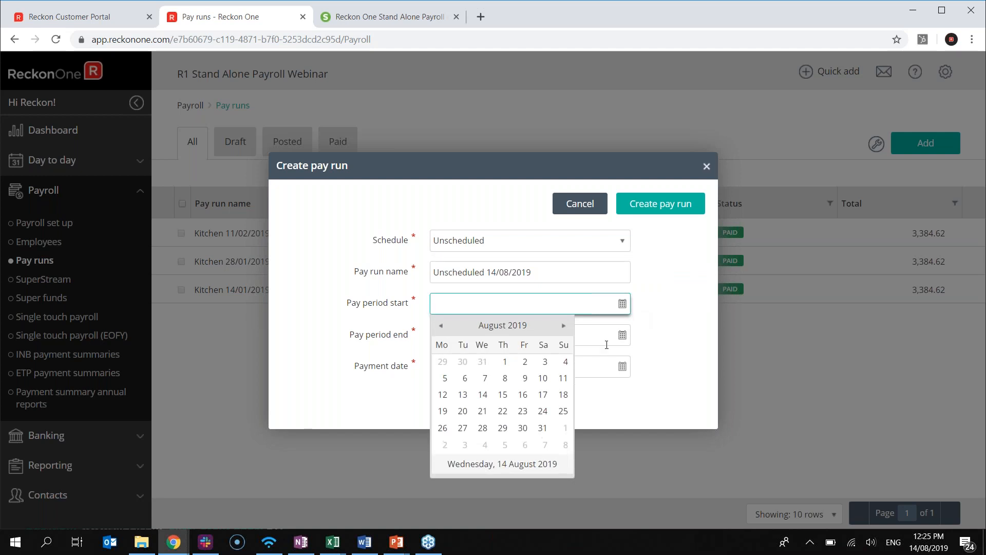
left_click(647, 348)
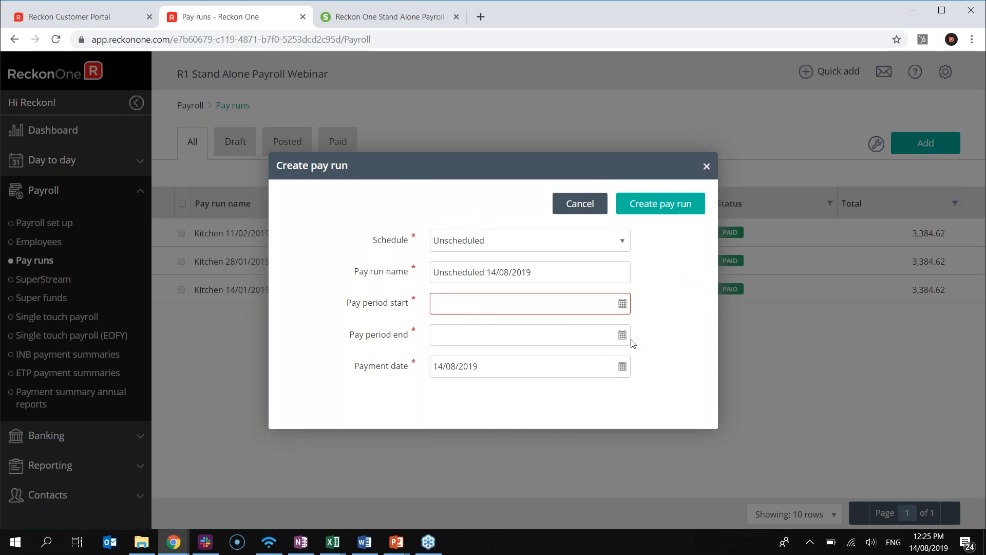
left_click(623, 335)
left_click(649, 353)
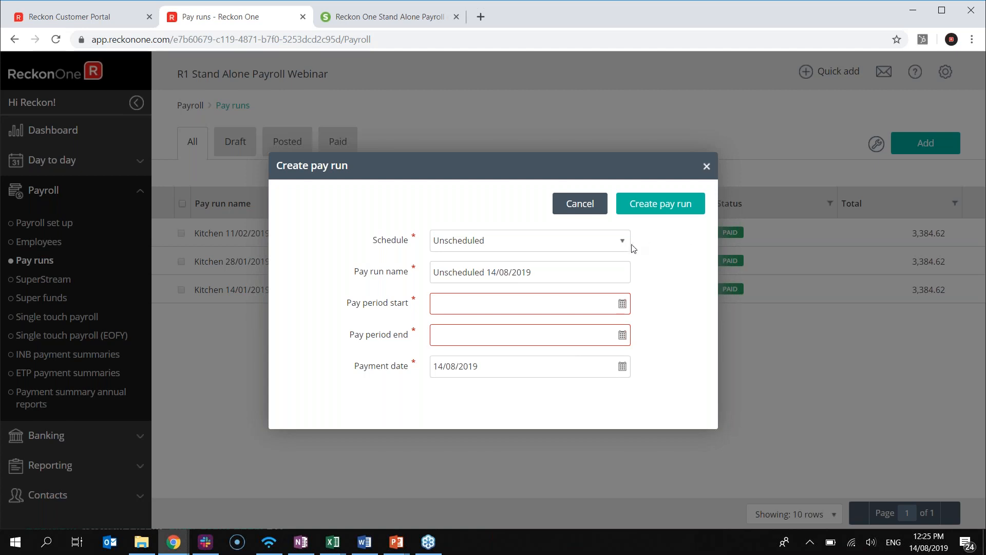
left_click(625, 245)
left_click(488, 296)
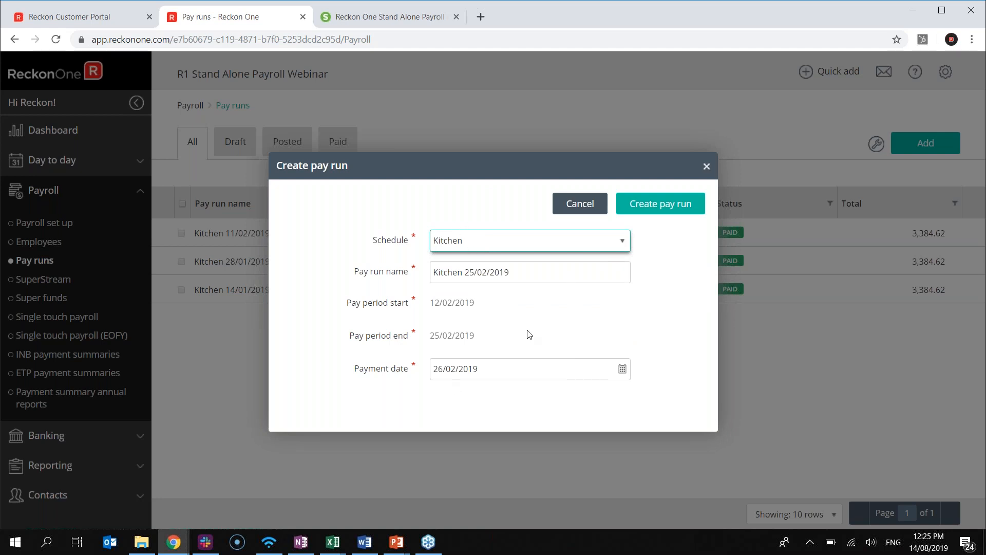
left_click(654, 215)
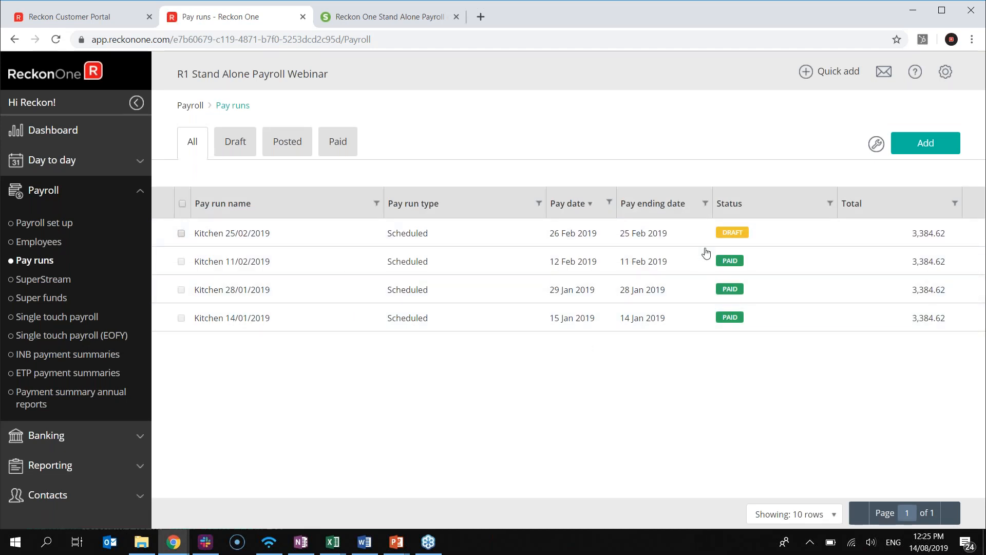
Open the Kitchen 25/02/2019 pay run and review the employee's earnings, super and tax details
left_click(232, 239)
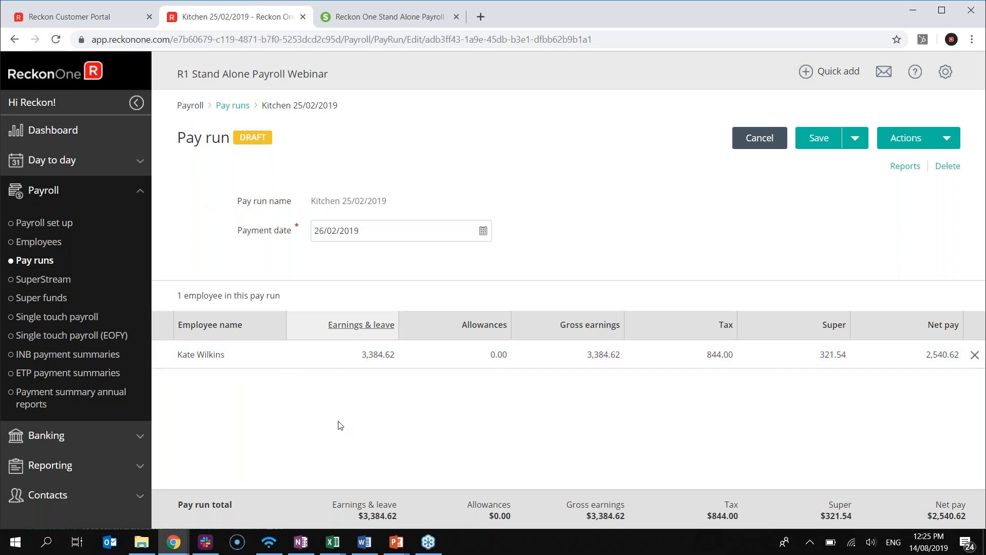
left_click(216, 359)
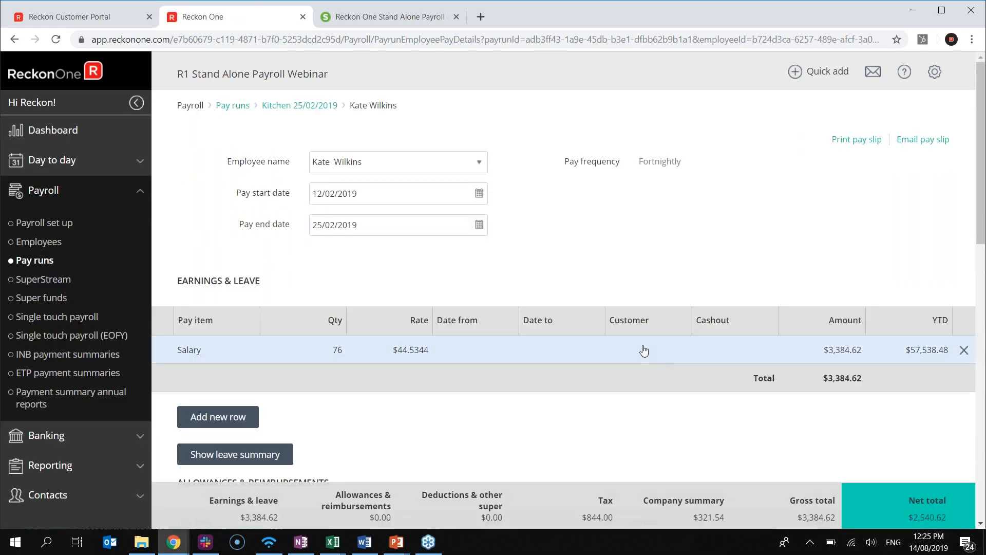
scroll(334, 296, "down", 1)
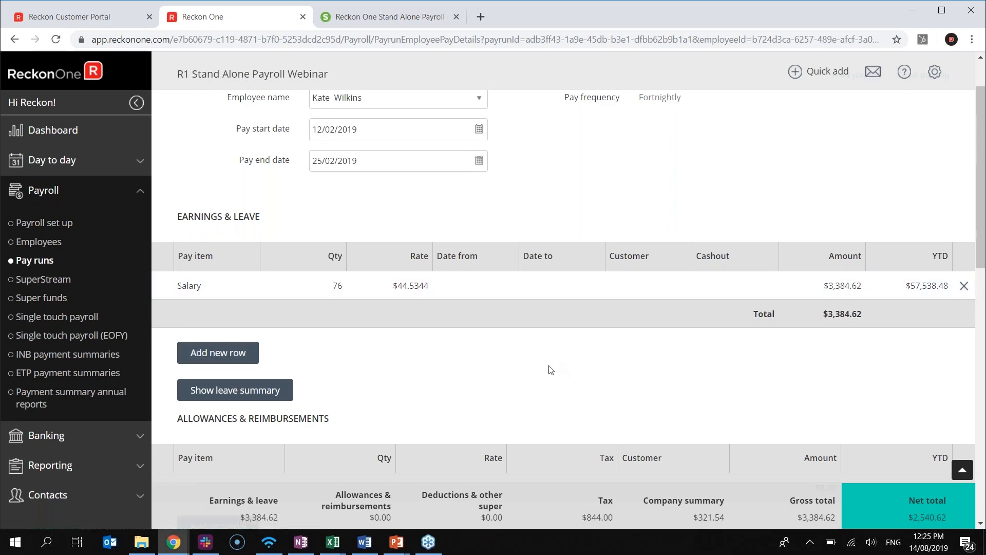
scroll(550, 370, "down", 4)
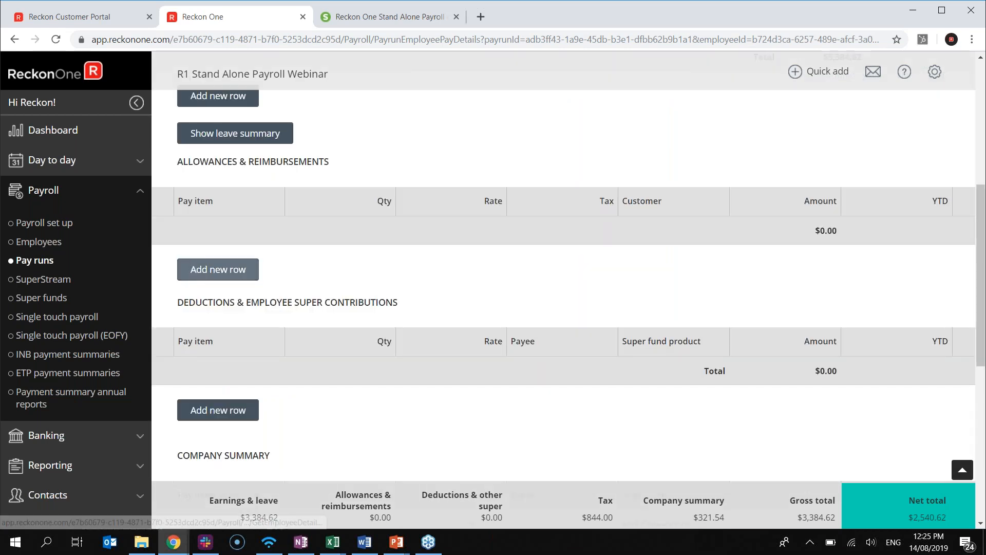
scroll(307, 285, "down", 1)
scroll(309, 285, "down", 3)
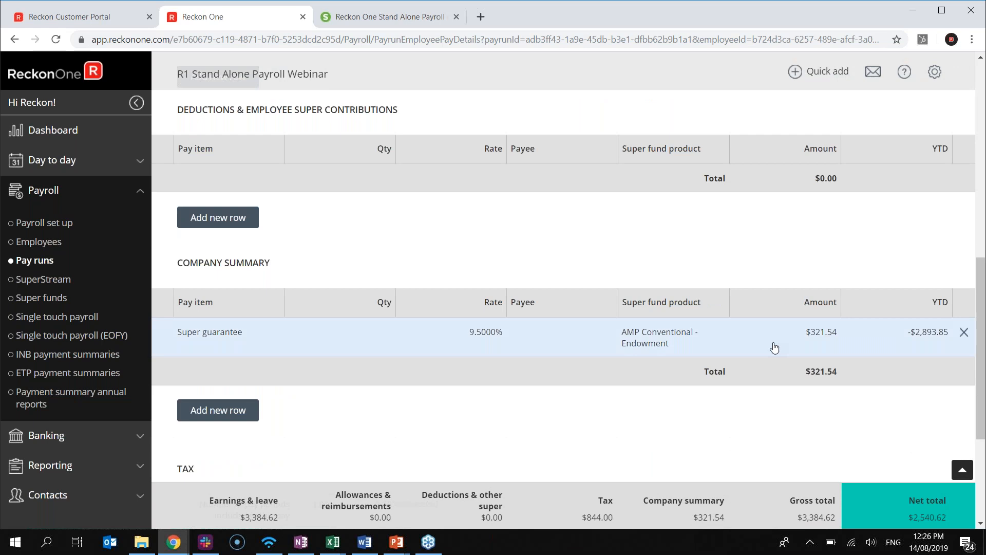
scroll(566, 367, "down", 4)
scroll(565, 366, "down", 1)
scroll(564, 366, "up", 1)
Return to the pay run showing tax 844.00, super 321.54 and net pay 2,540.62
left_click(962, 470)
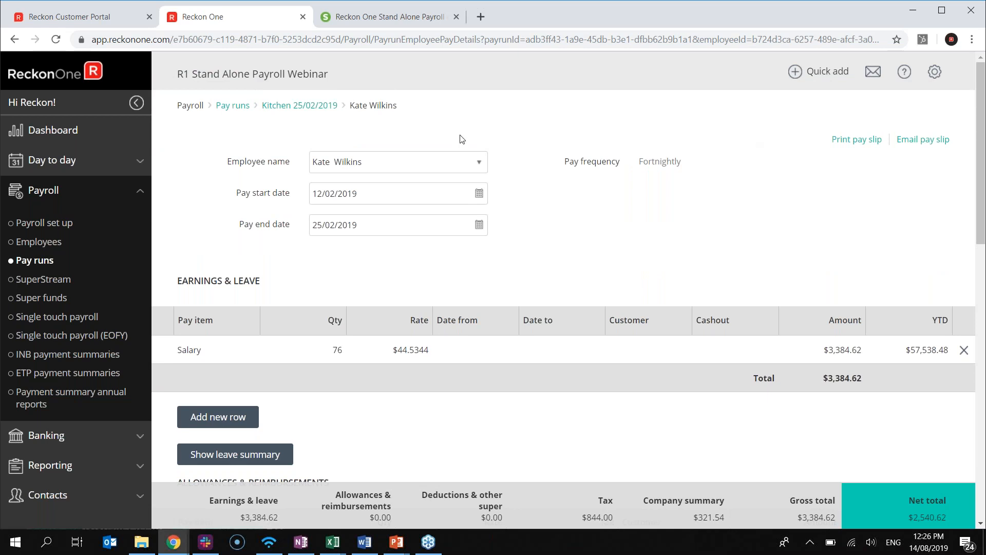
left_click(314, 106)
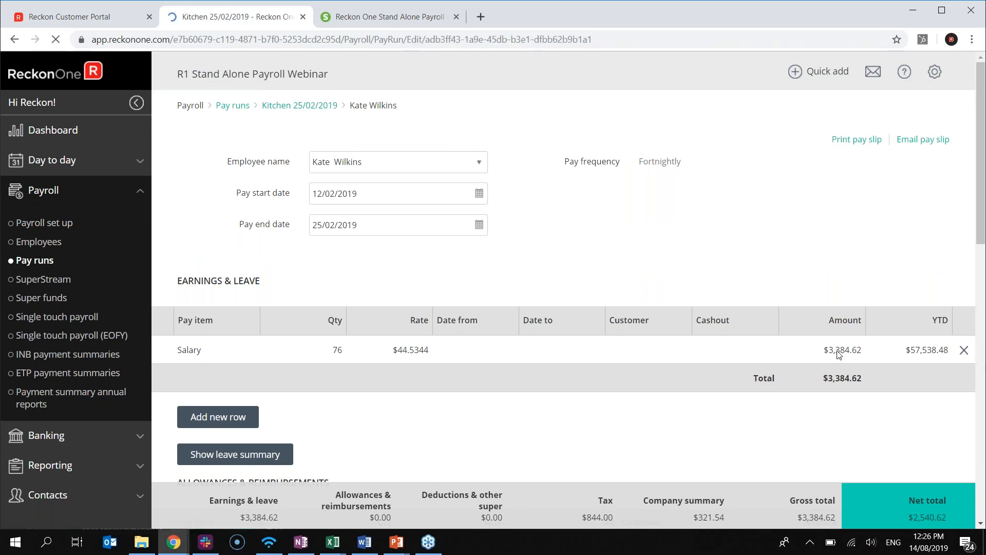
left_click(925, 138)
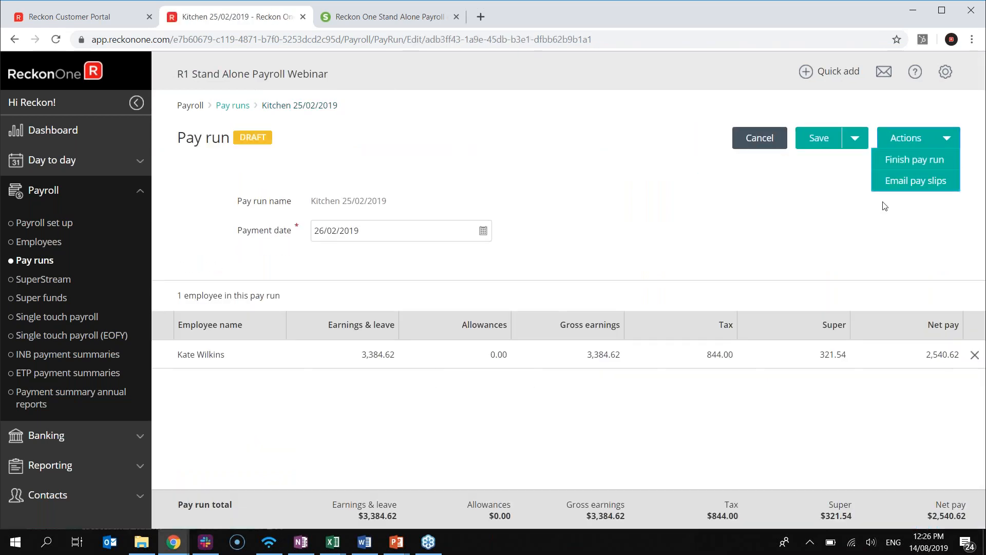
Attempt to email the pay slips, dismiss the setup notice, and save the draft pay run
left_click(901, 184)
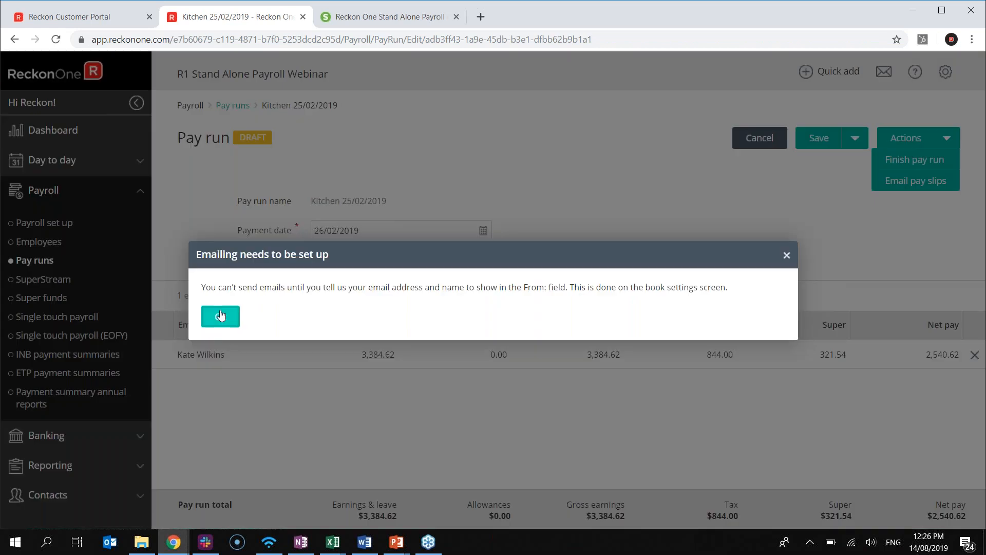
left_click(219, 314)
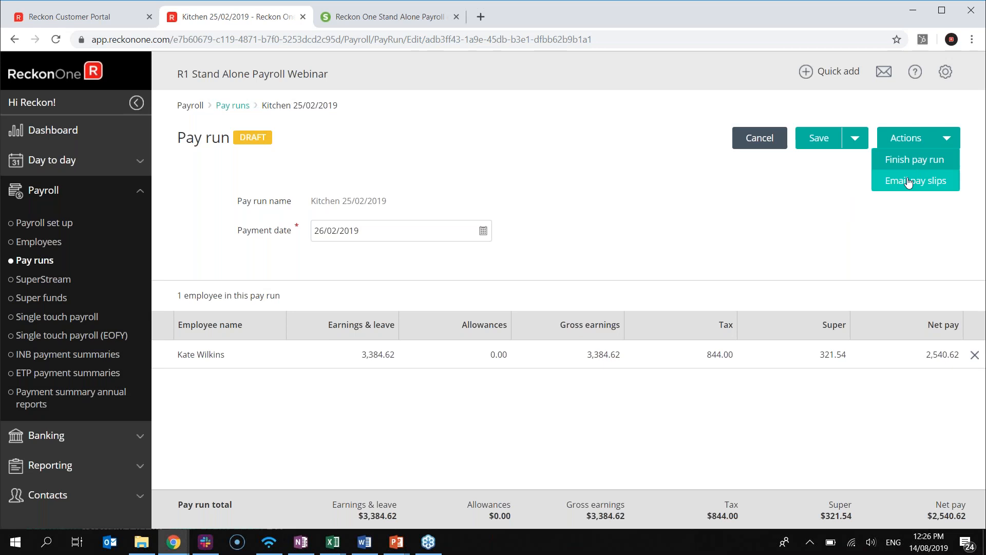
left_click(856, 145)
left_click(819, 138)
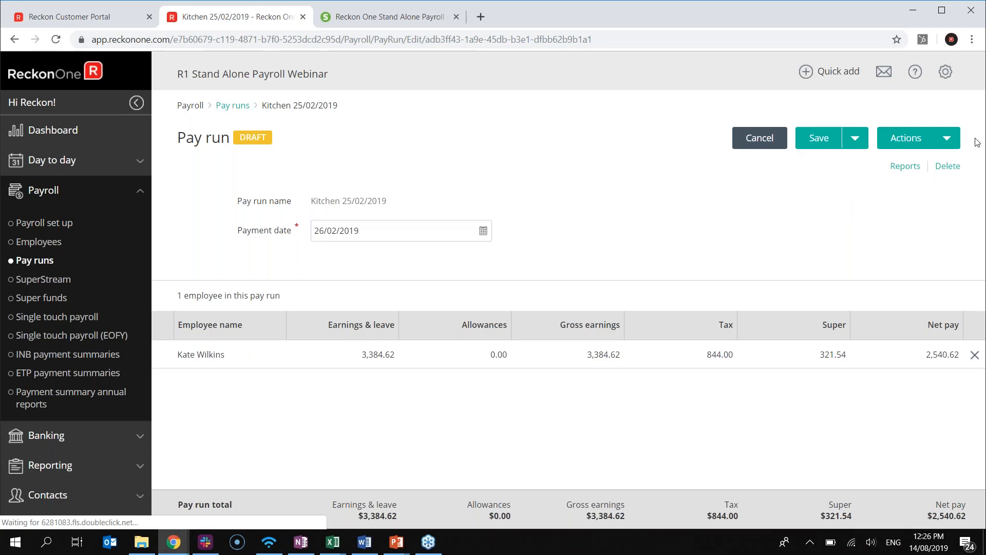
Retry emailing the pay slips, then try emailing the employee's pay slip from their pay details
left_click(933, 139)
left_click(914, 160)
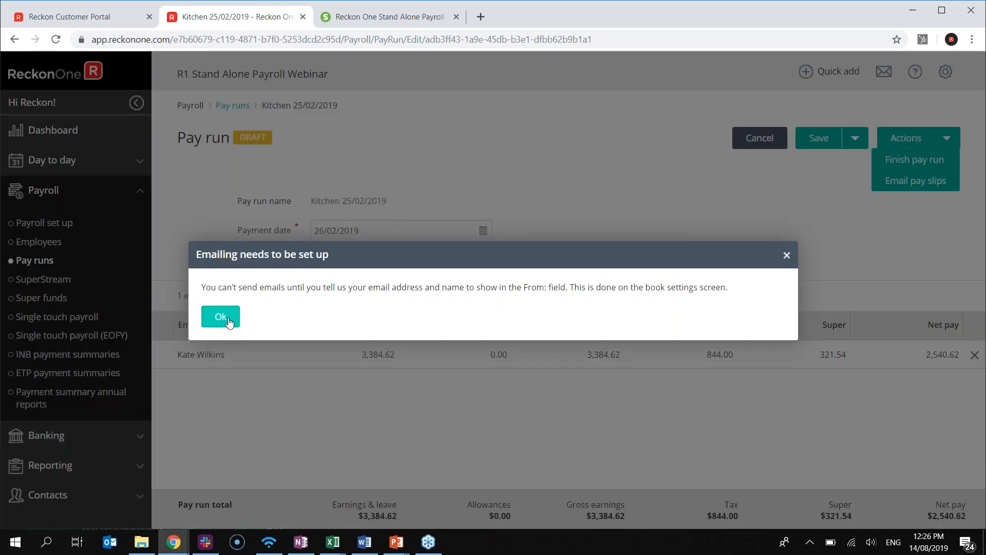
left_click(228, 321)
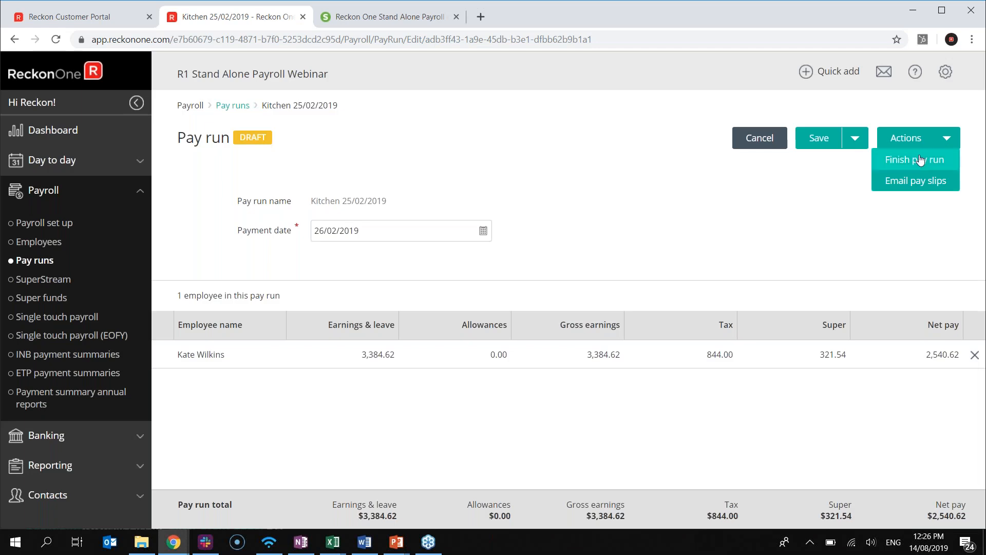
left_click(201, 355)
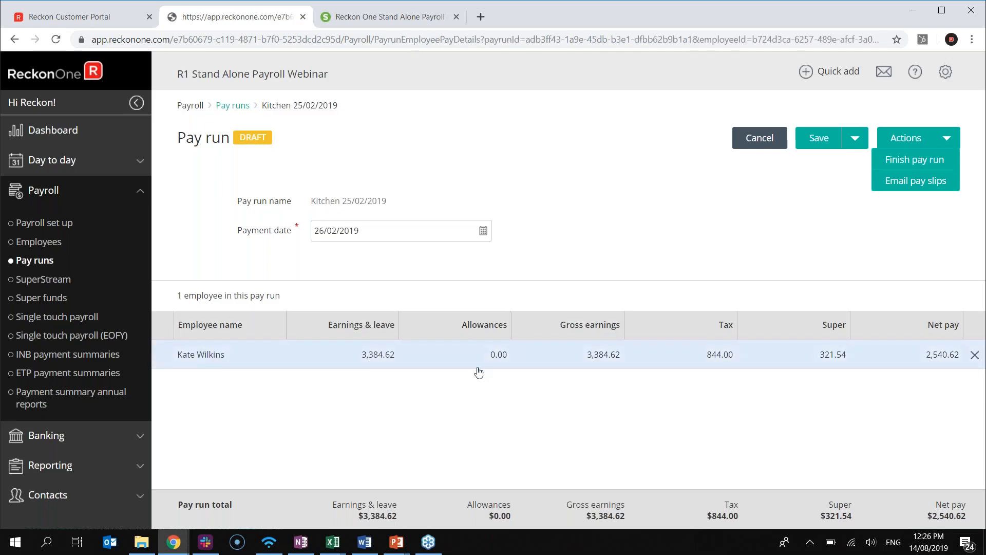
left_click(934, 139)
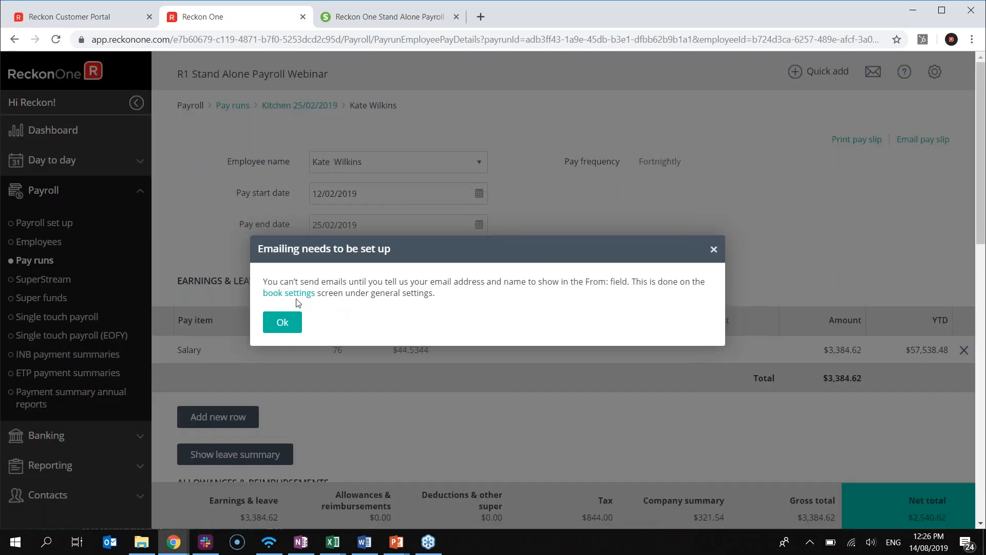
Finish the Kitchen 25/02/2019 pay run so it shows PAID with Journal 00004
left_click(714, 250)
scroll(770, 267, "down", 1)
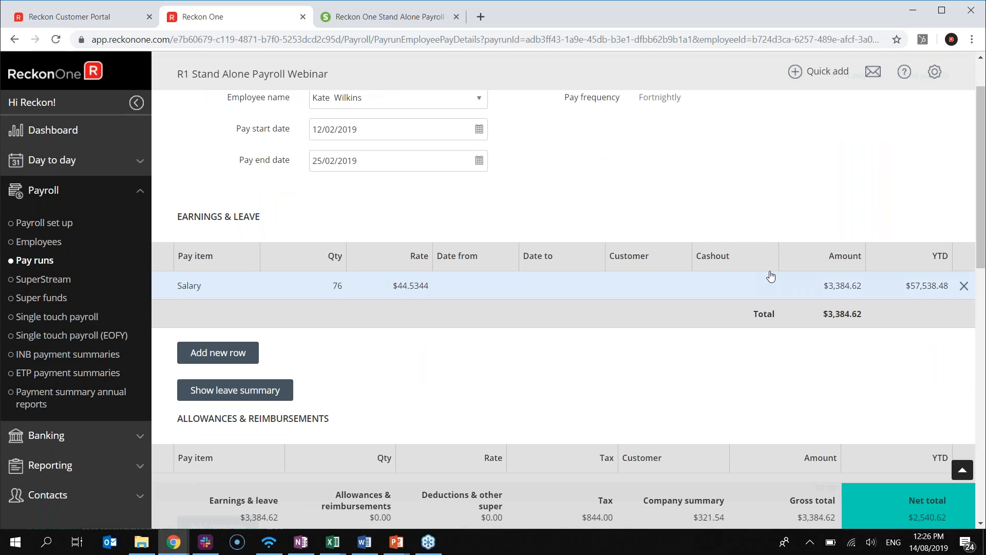
scroll(771, 276, "up", 1)
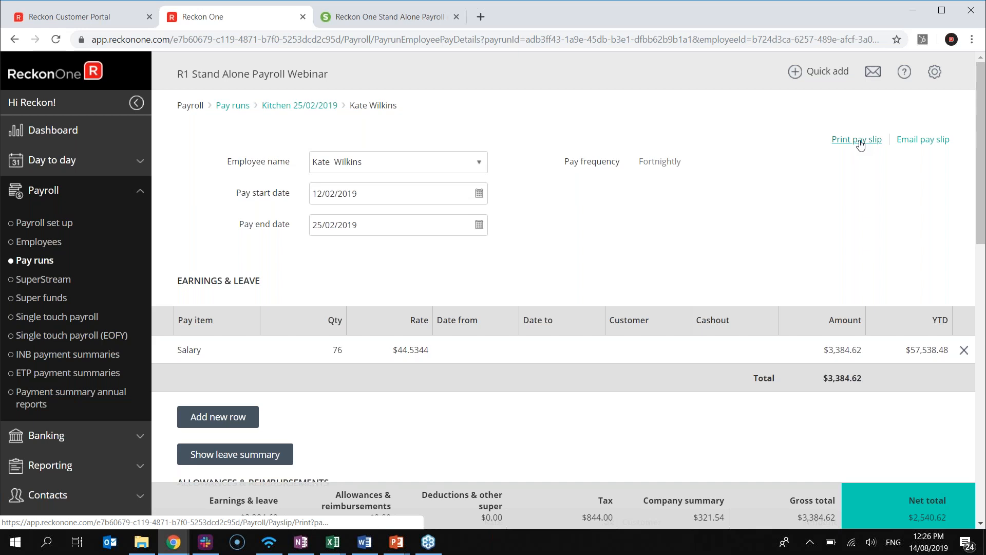
left_click(277, 107)
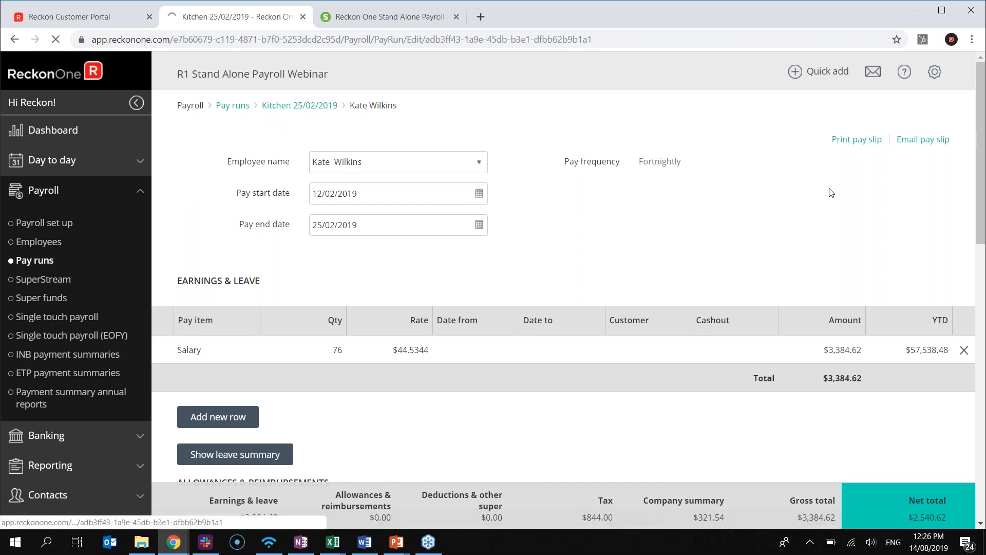
mouse_move(896, 143)
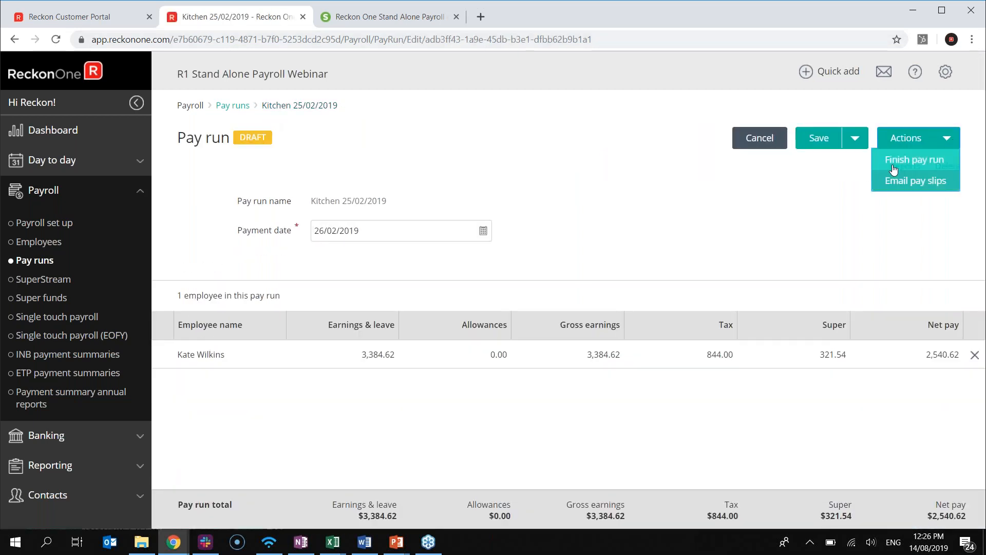
left_click(891, 165)
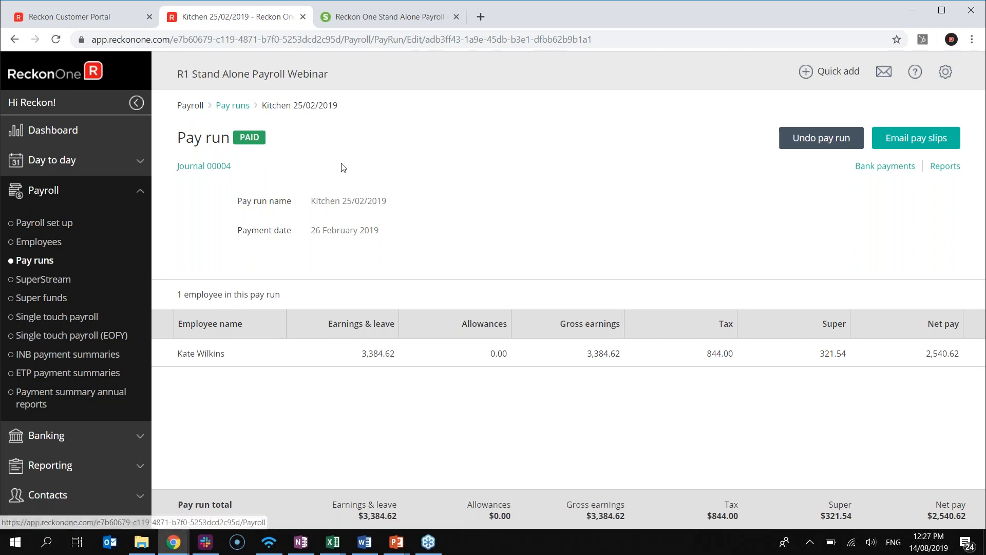
Open Single touch payroll from the pay runs list and select the Kitchen 25/02/2019 entry
left_click(234, 106)
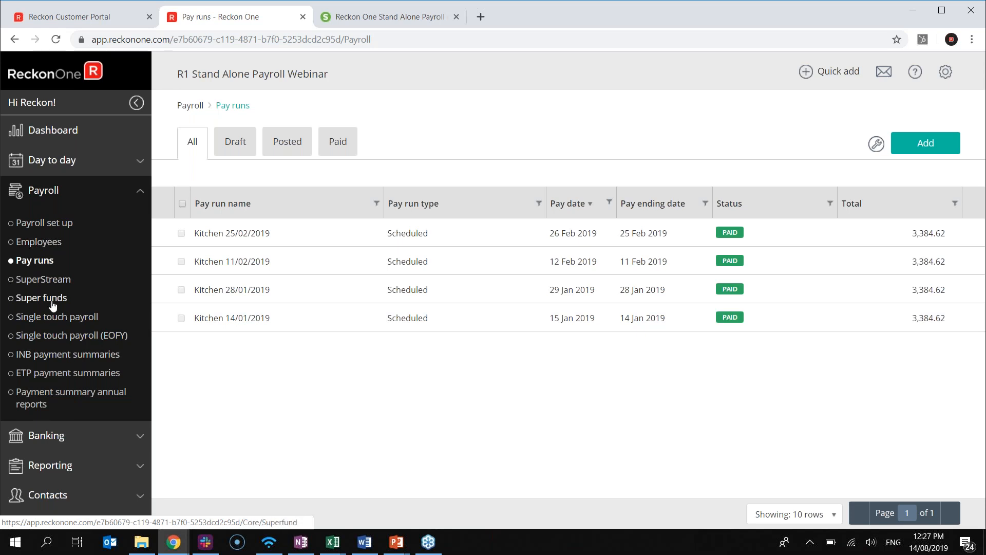
left_click(53, 319)
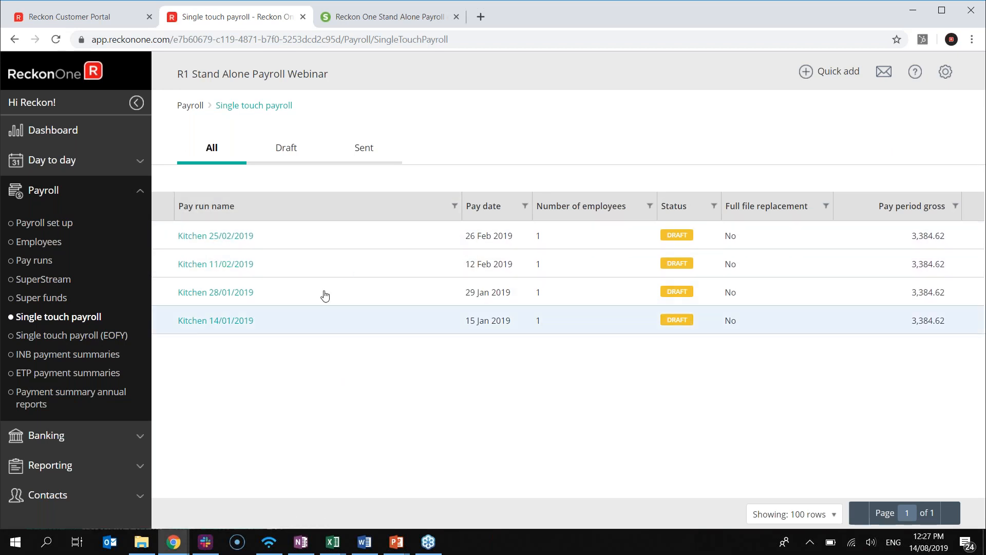
left_click(315, 249)
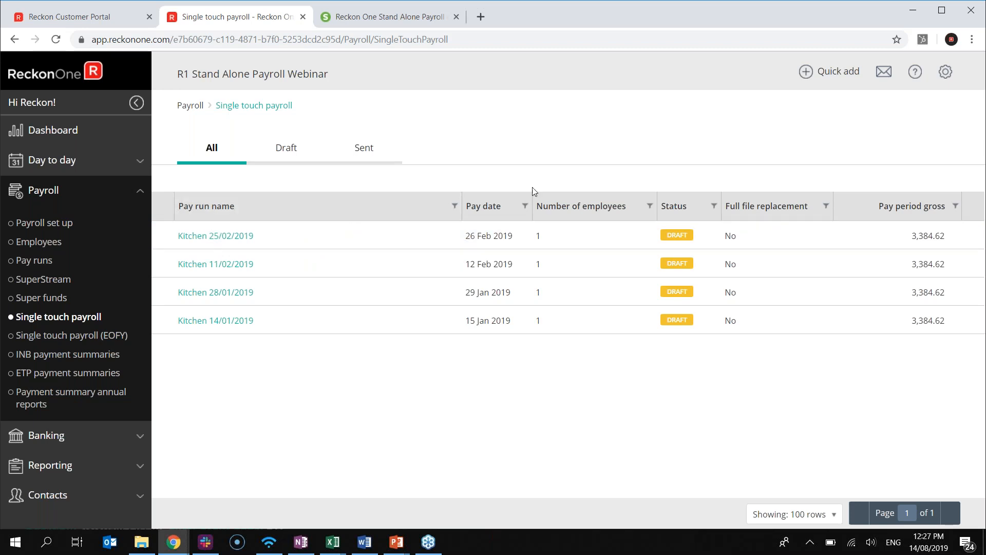
left_click(944, 73)
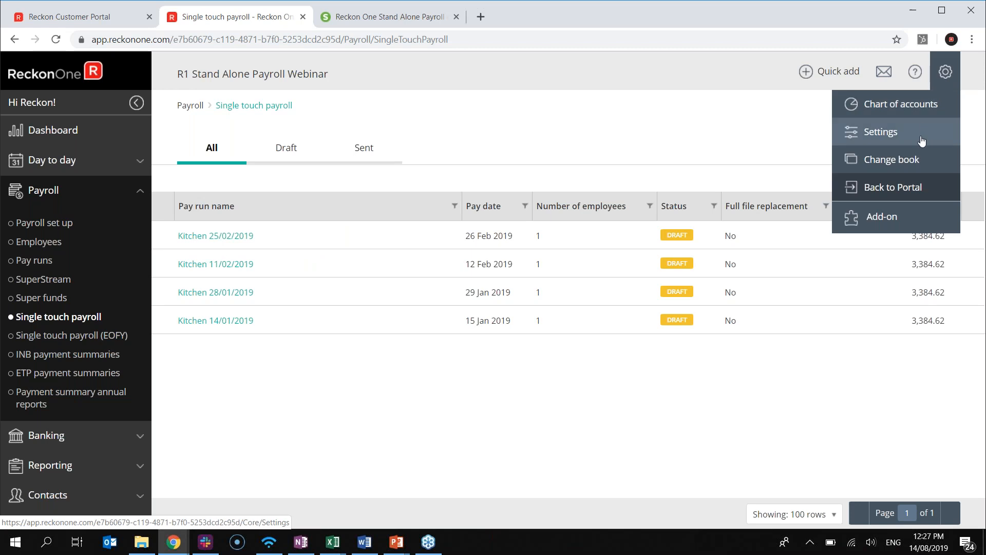
In Book settings, enter the reply-to email address and sender name Smashed Avo Cafe Pty Ltd
left_click(893, 144)
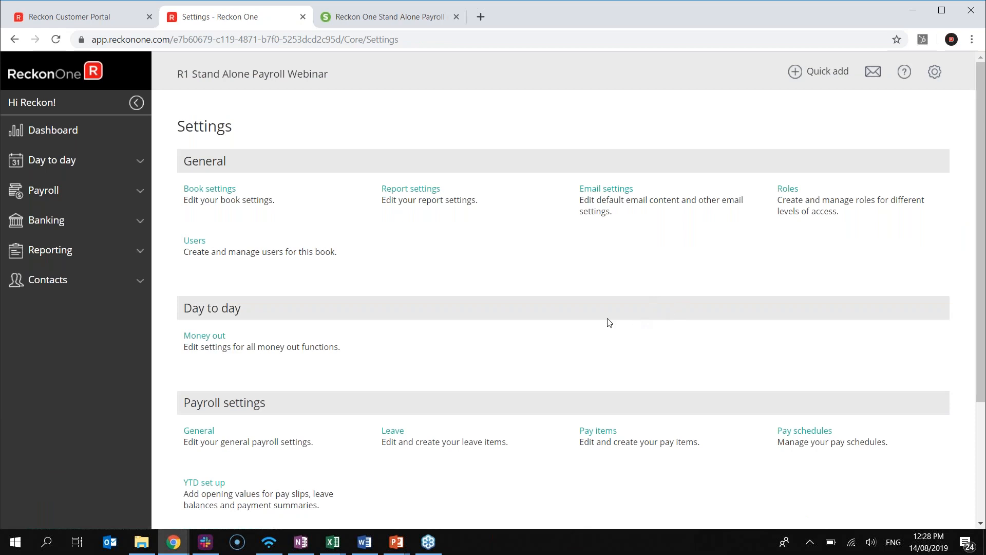
left_click(195, 190)
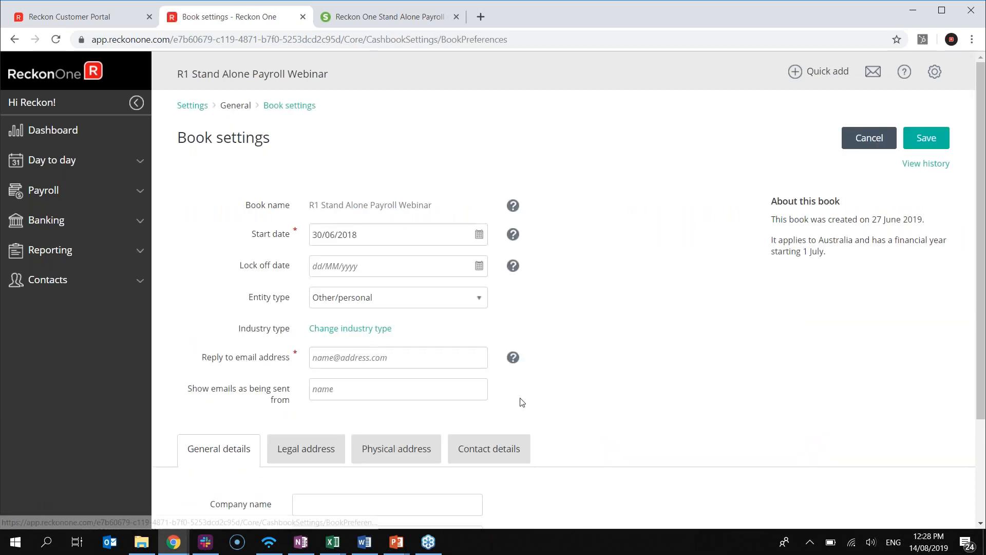
scroll(534, 405, "down", 3)
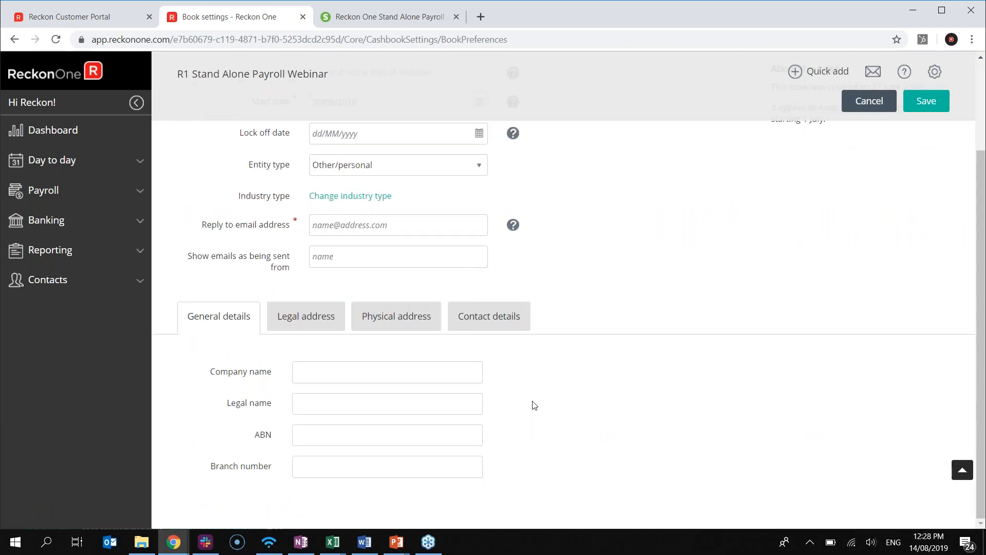
scroll(522, 399, "up", 1)
left_click(370, 289)
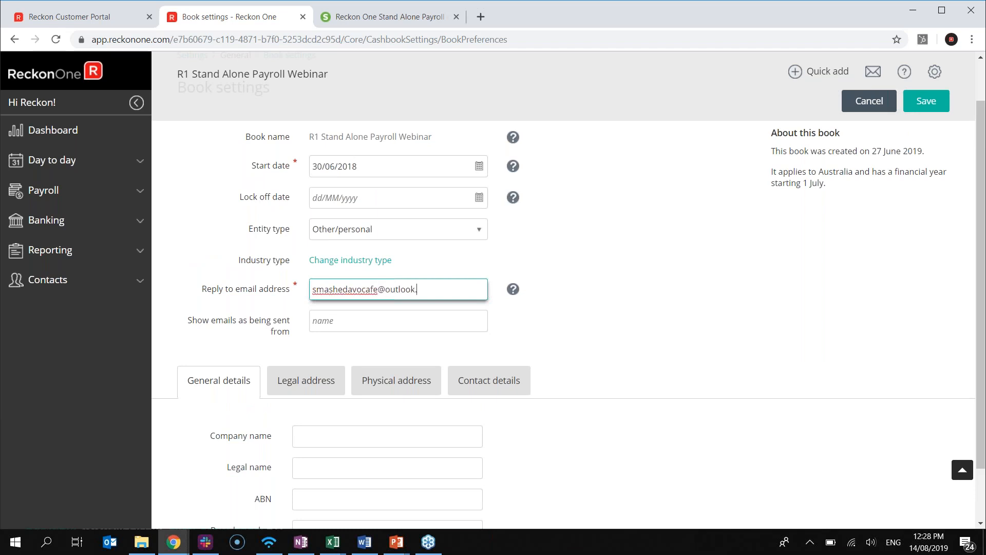
key("Tab")
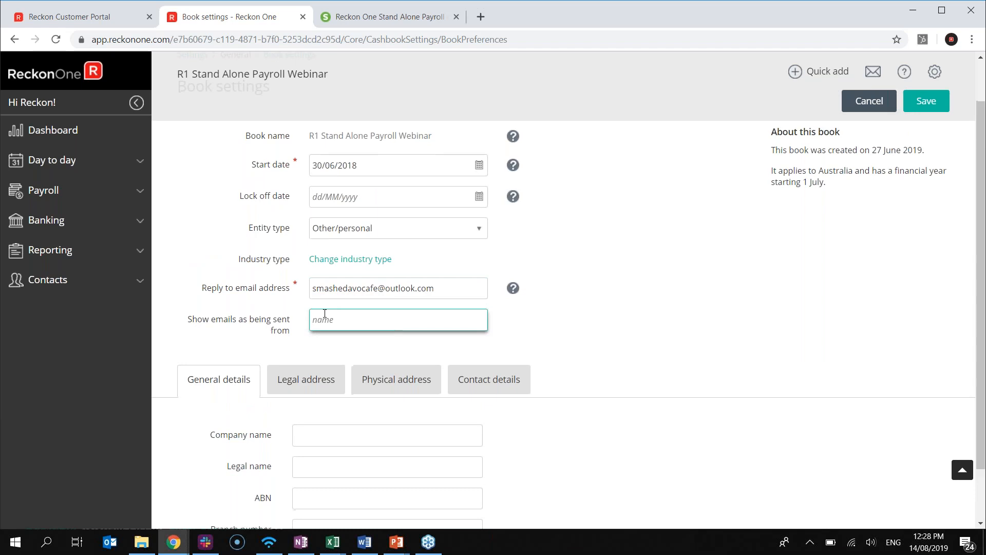
scroll(390, 297, "down", 2)
type("Smashed Avo ")
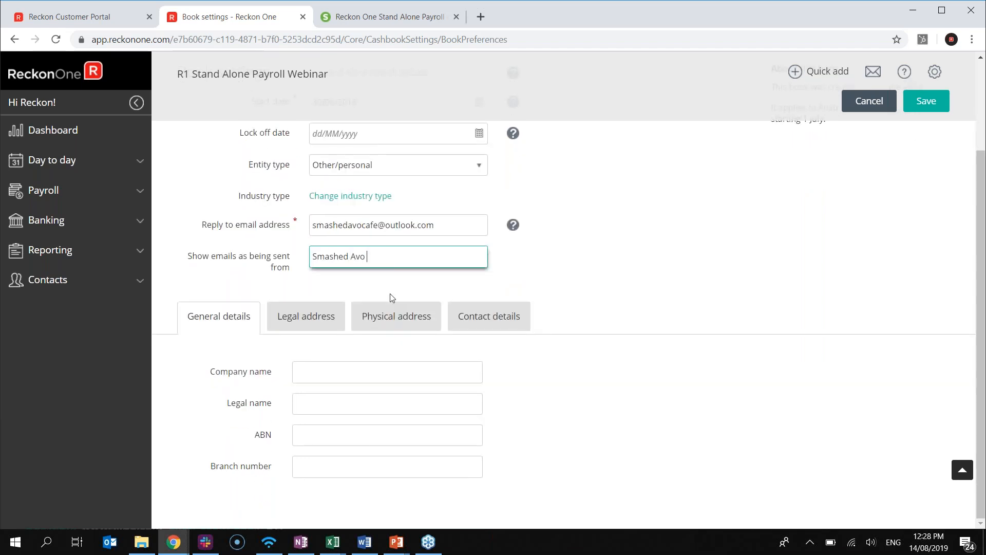
type("Cafe Pty Ltd")
Set company and legal names to Smashed Avo Cafe Pty Ltd, fill the ABN, and save
left_click(372, 373)
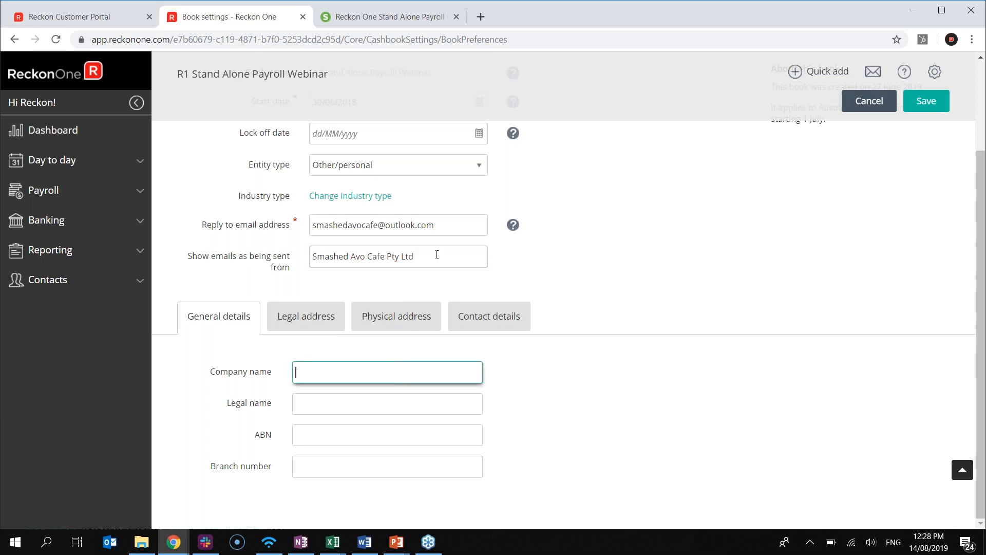
left_click(436, 255)
key("ctrl+c")
left_click(374, 372)
key("ctrl+v")
left_click(354, 404)
key("ctrl+v")
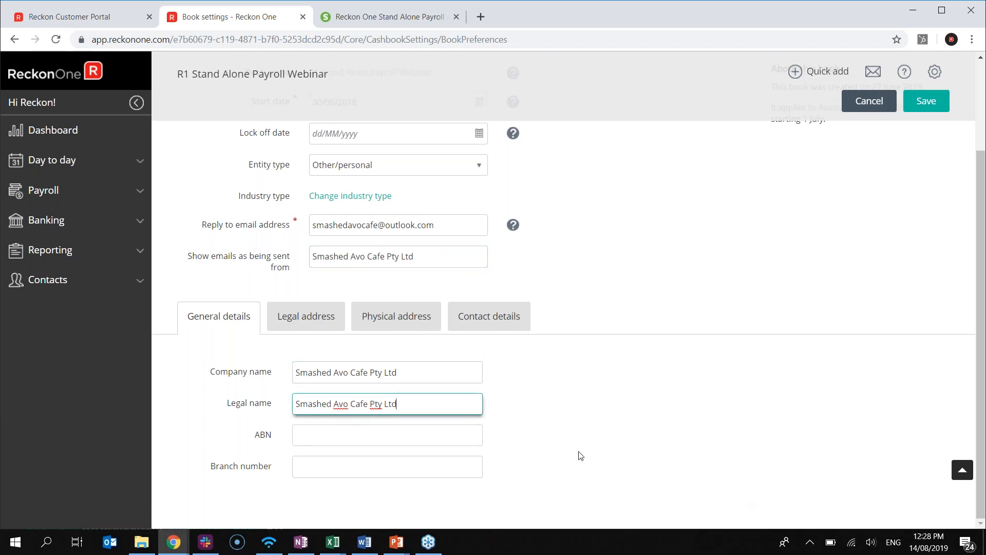
left_click(439, 434)
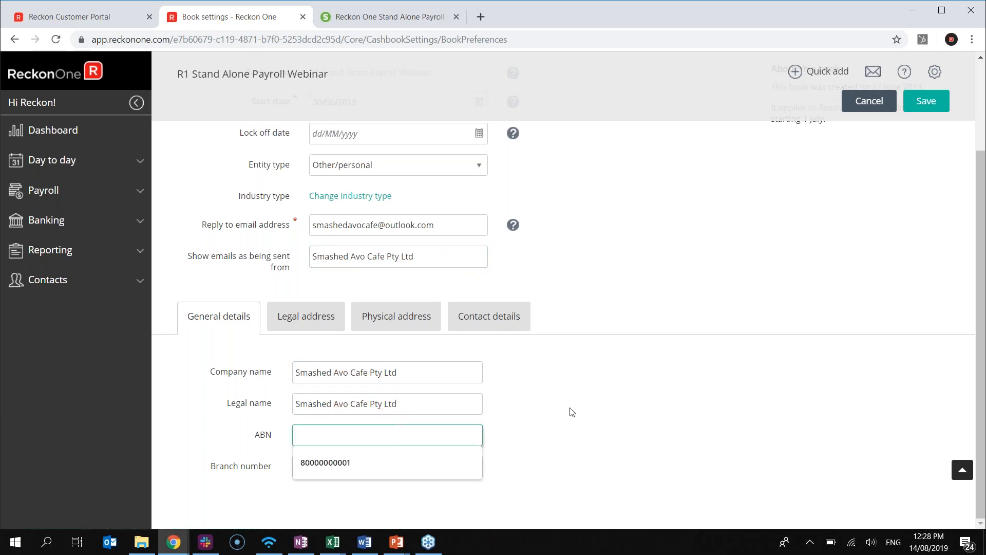
left_click(362, 462)
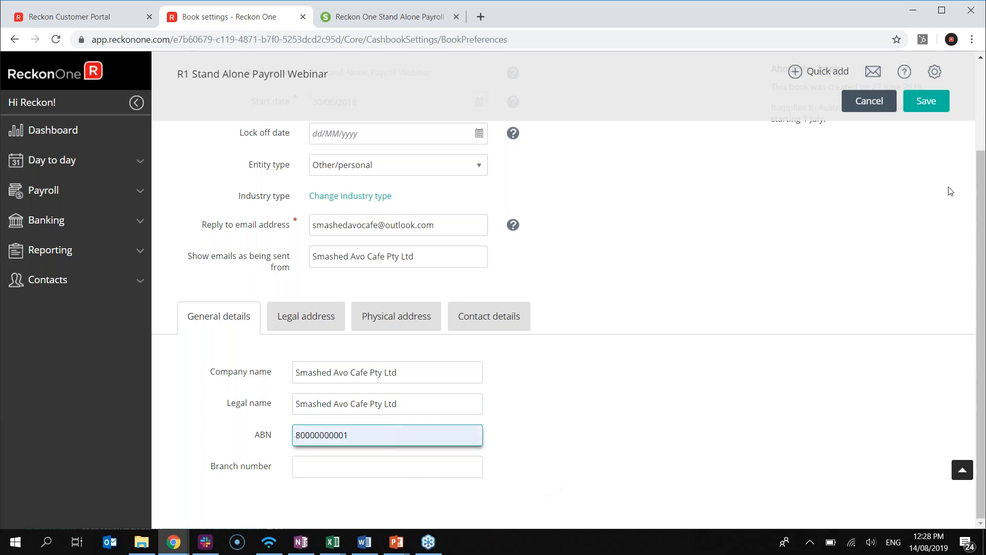
left_click(929, 103)
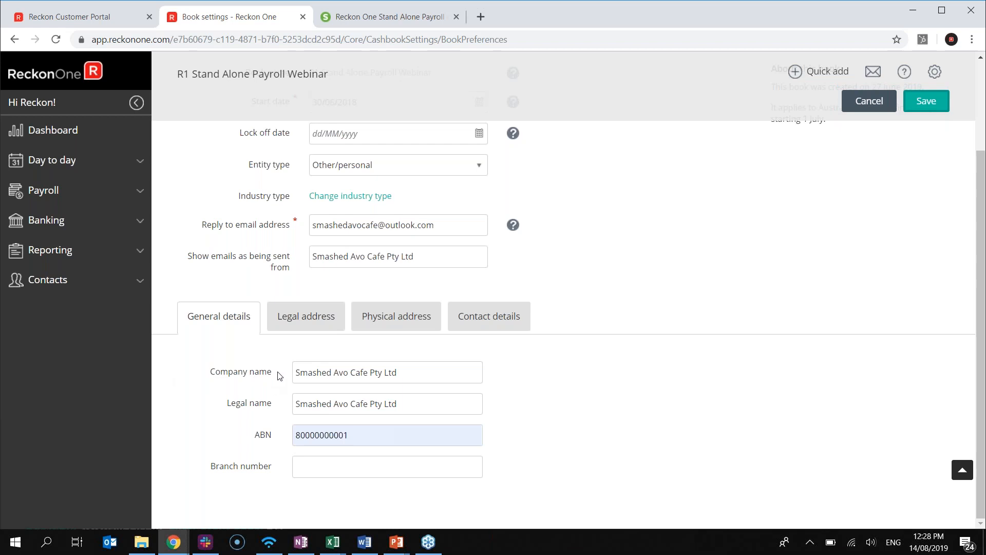
scroll(462, 369, "up", 3)
left_click(315, 381)
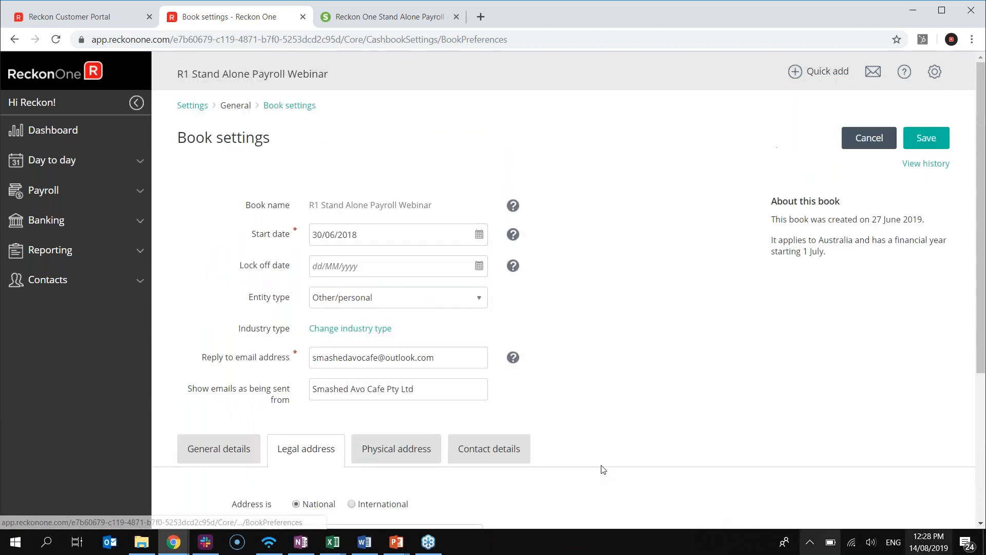
Enter the company's street address and suburb on the Legal address tab
scroll(446, 344, "down", 4)
left_click(443, 323)
type("2 sourdough S")
key("BackSpace")
key("BackSpace")
type("street")
key("Tab")
key("Tab")
type("Melbourne")
Set the state to Victoria, enter the postcode, and save the legal address
key("Tab")
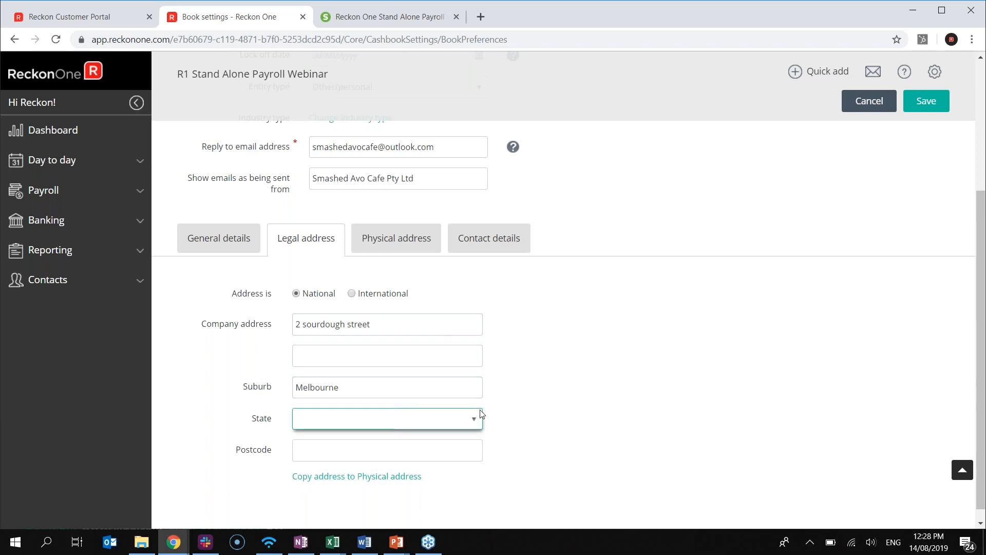
left_click(473, 418)
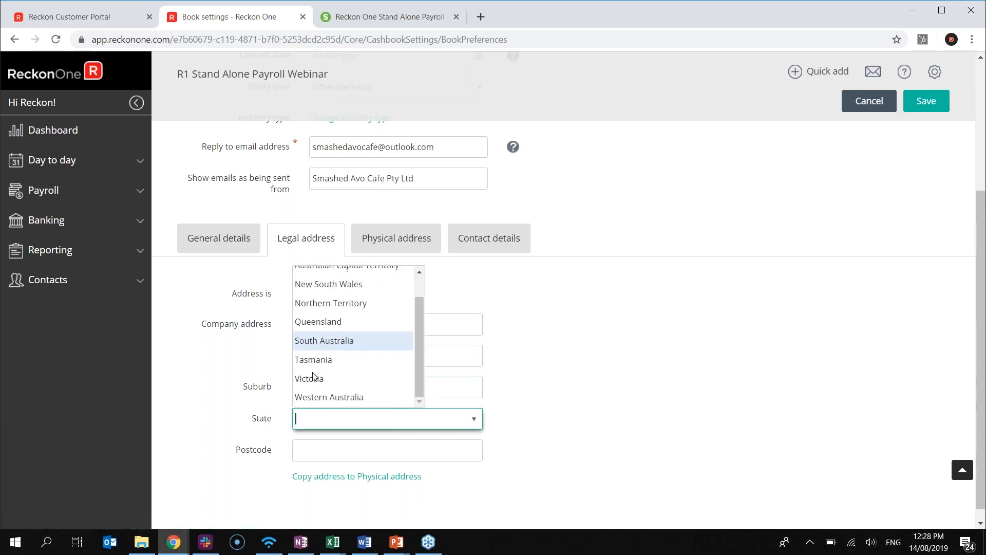
left_click(314, 378)
left_click(335, 446)
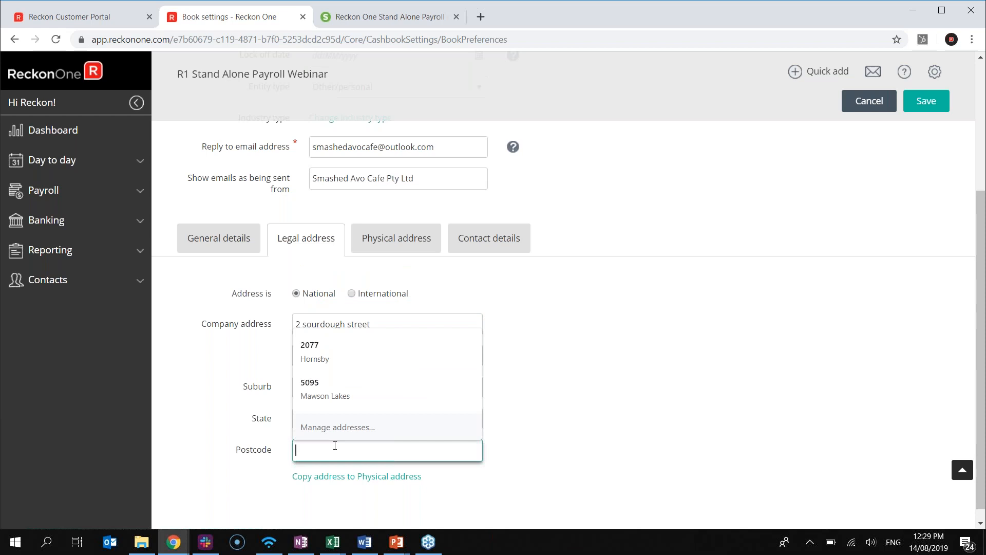
type("3000")
key("Tab")
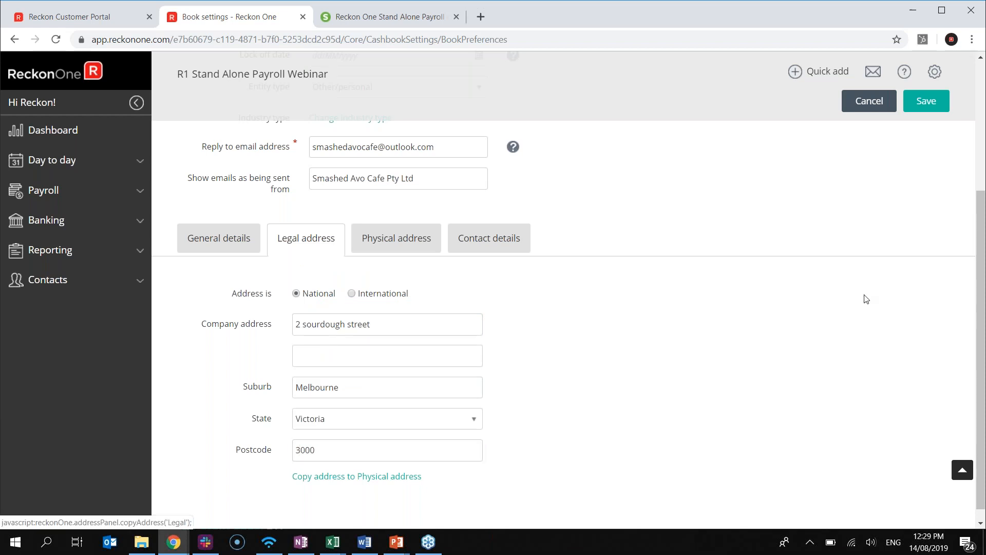
scroll(716, 403, "down", 1)
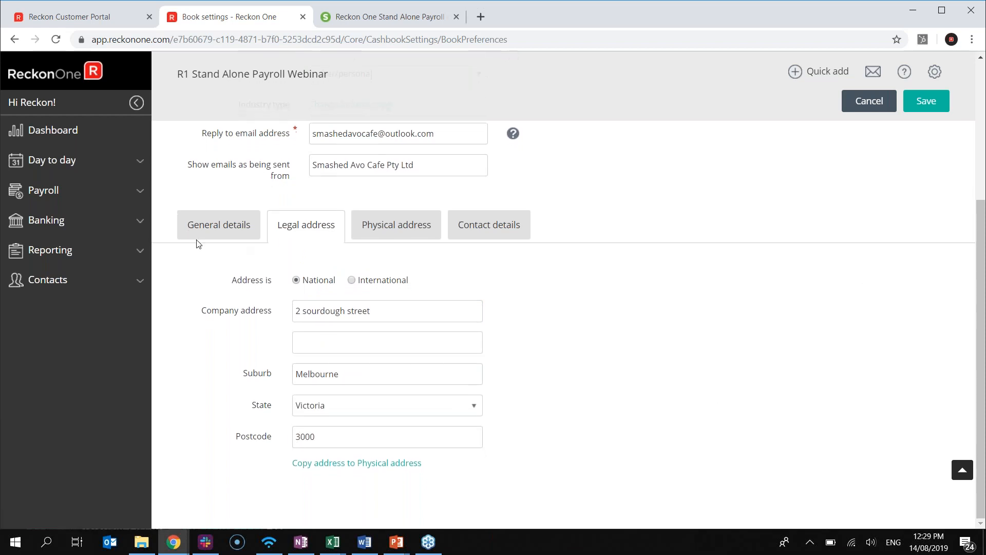
left_click(932, 105)
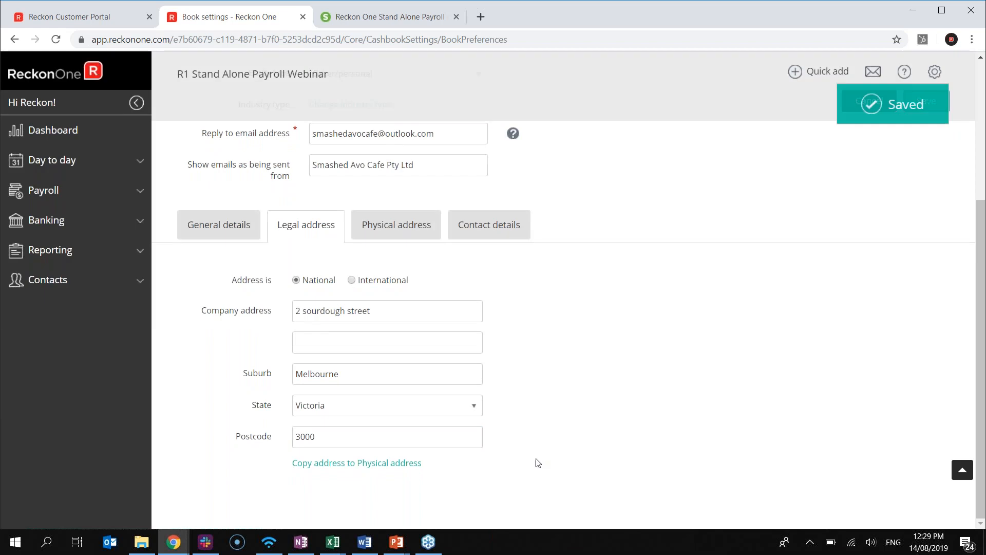
scroll(664, 444, "up", 1)
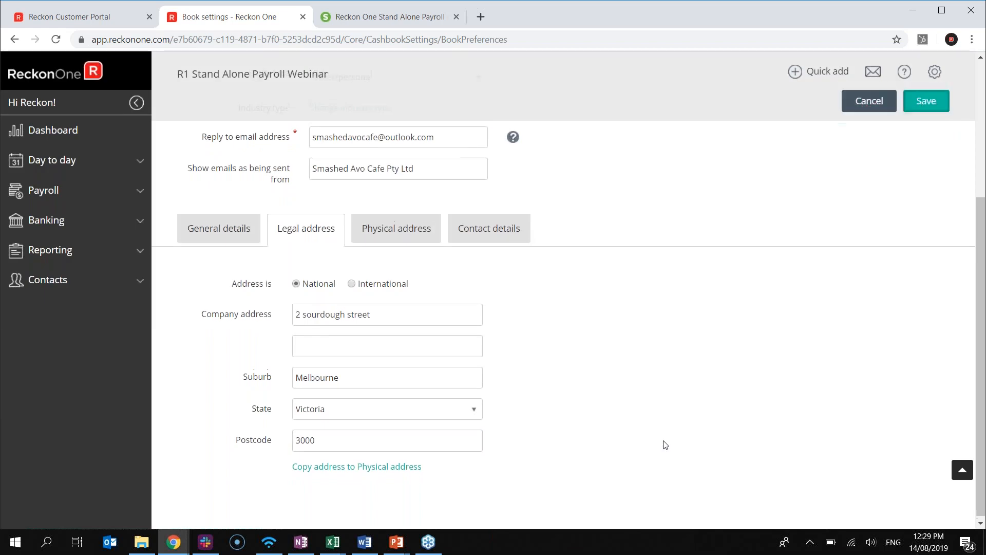
scroll(664, 444, "up", 3)
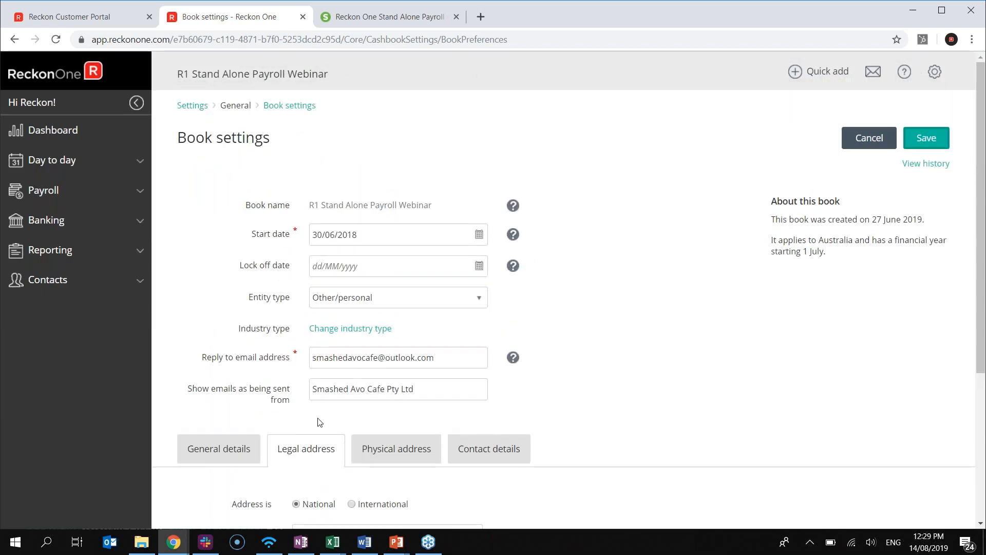
scroll(282, 396, "down", 2)
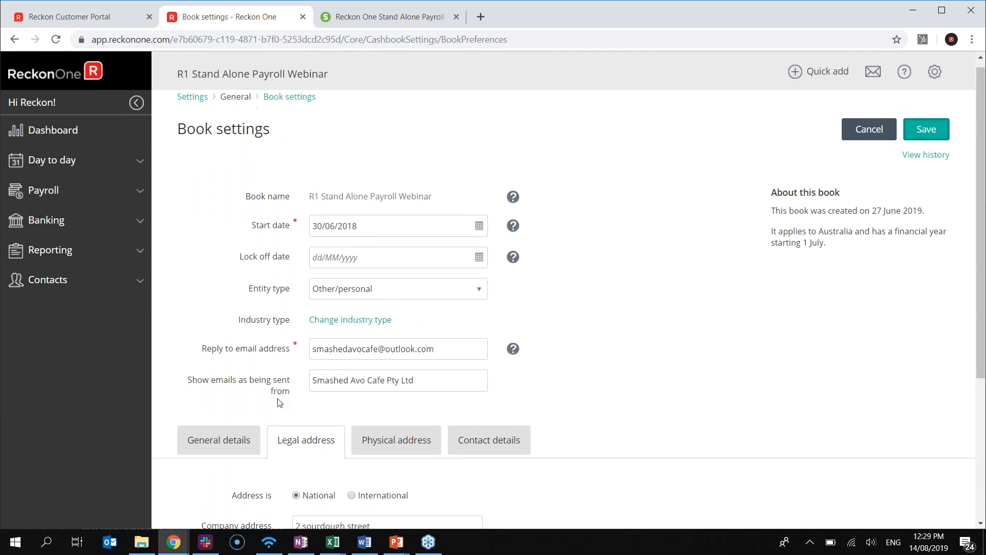
left_click(240, 374)
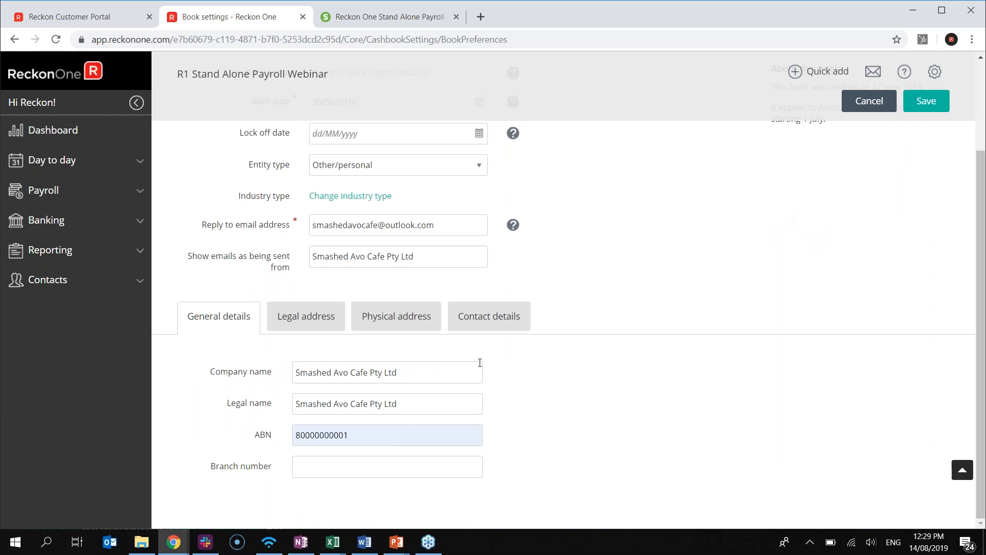
left_click(308, 315)
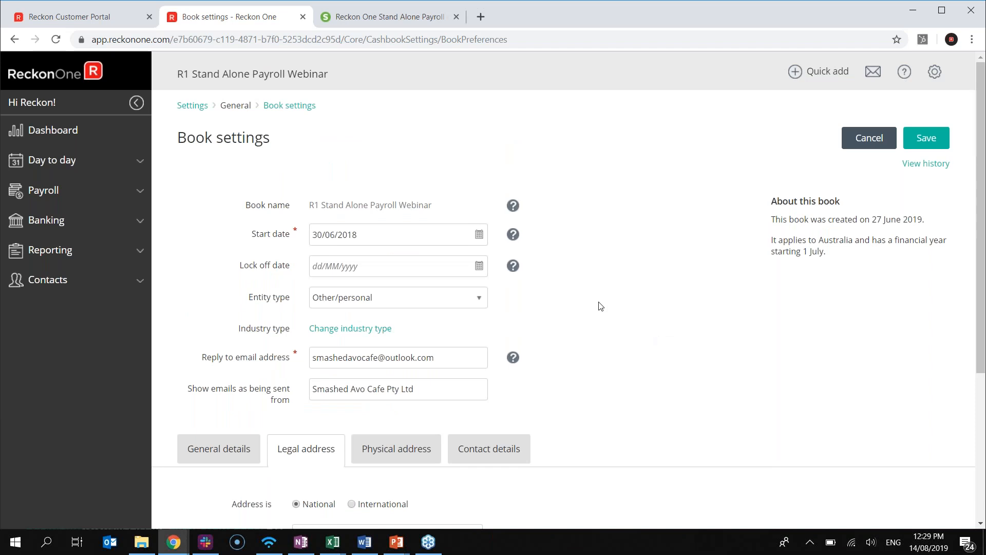
scroll(608, 323, "down", 3)
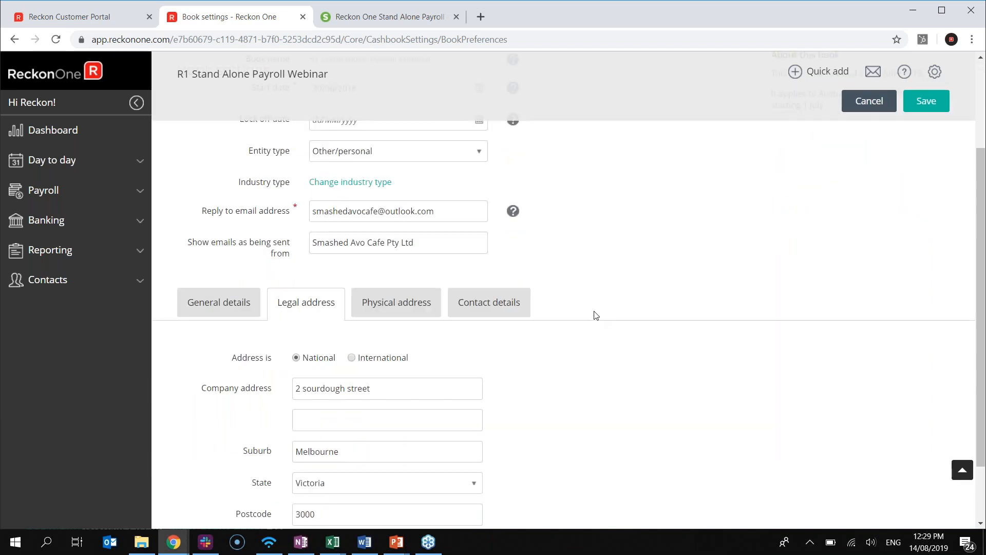
scroll(593, 313, "up", 3)
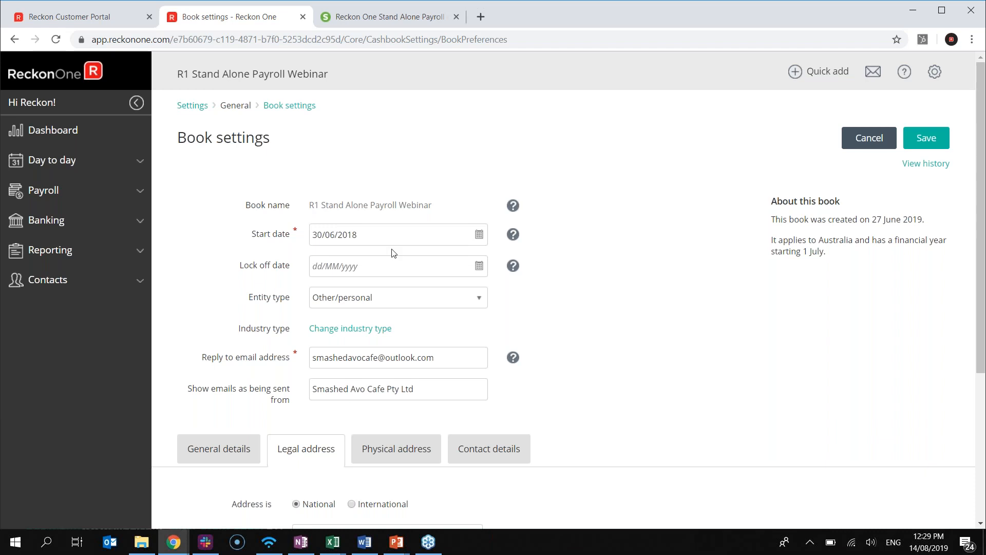
scroll(546, 316, "down", 2)
scroll(610, 354, "up", 2)
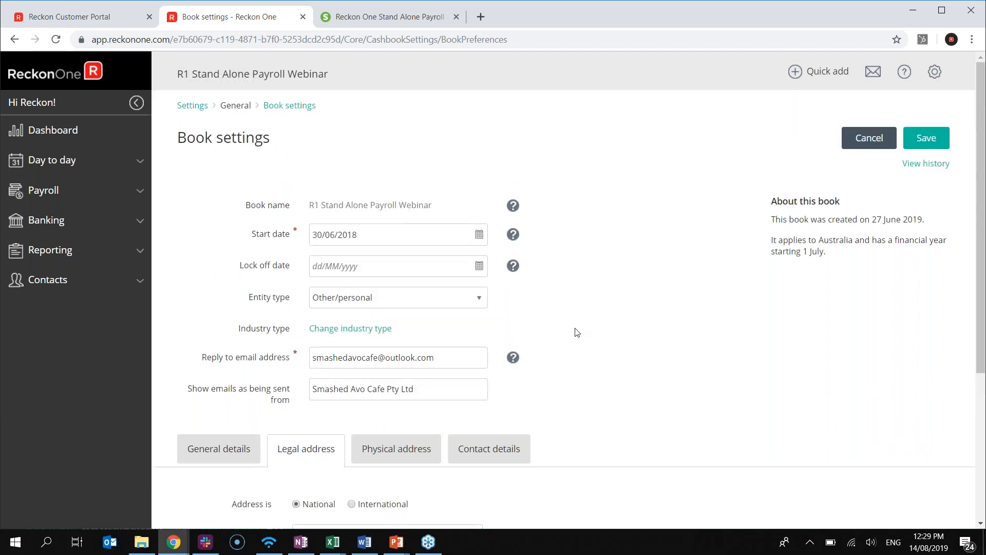
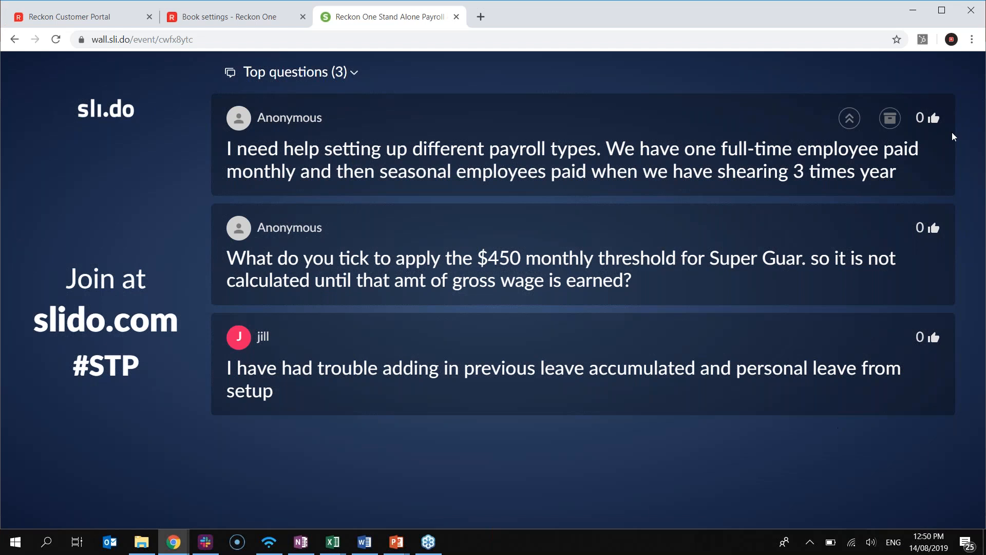
Archive the answered payroll types question on the Slido wall
left_click(890, 120)
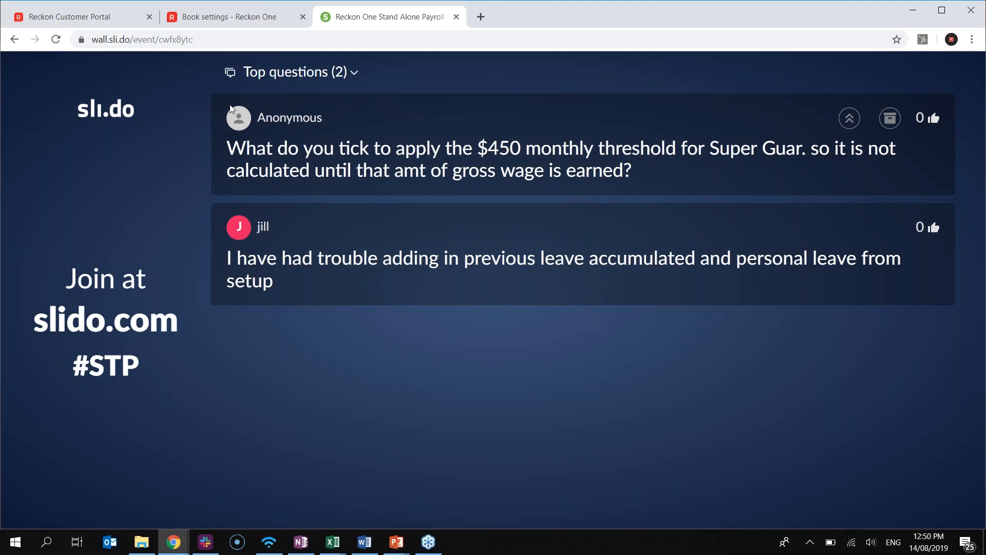
Return to the Reckon One Book settings page
left_click(227, 20)
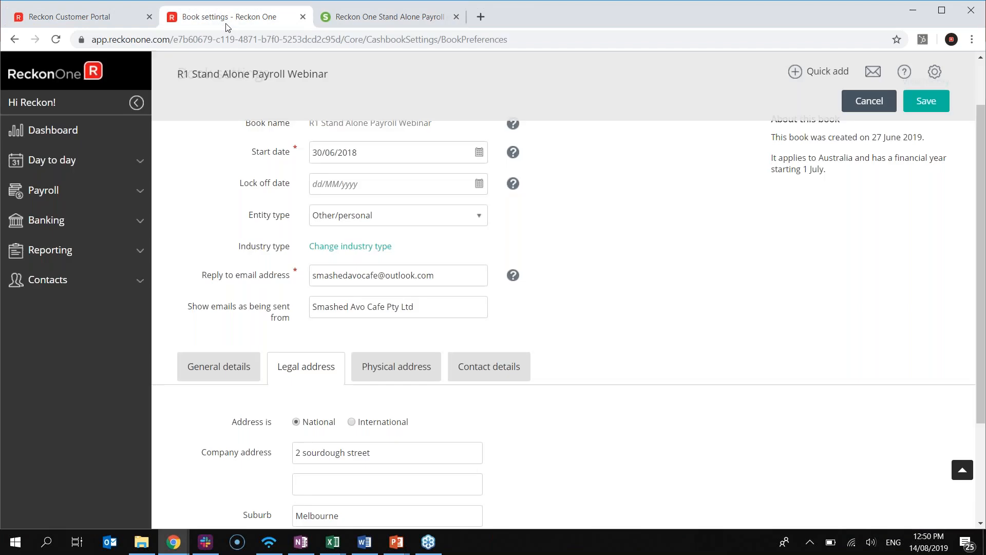
Open the Super guarantee pay item from Settings > Pay items
left_click(935, 72)
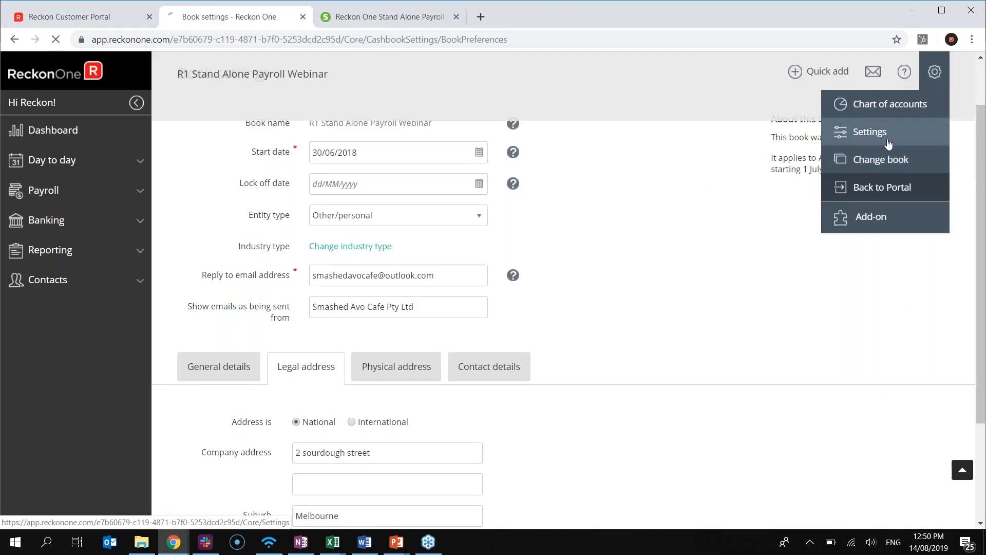
left_click(904, 133)
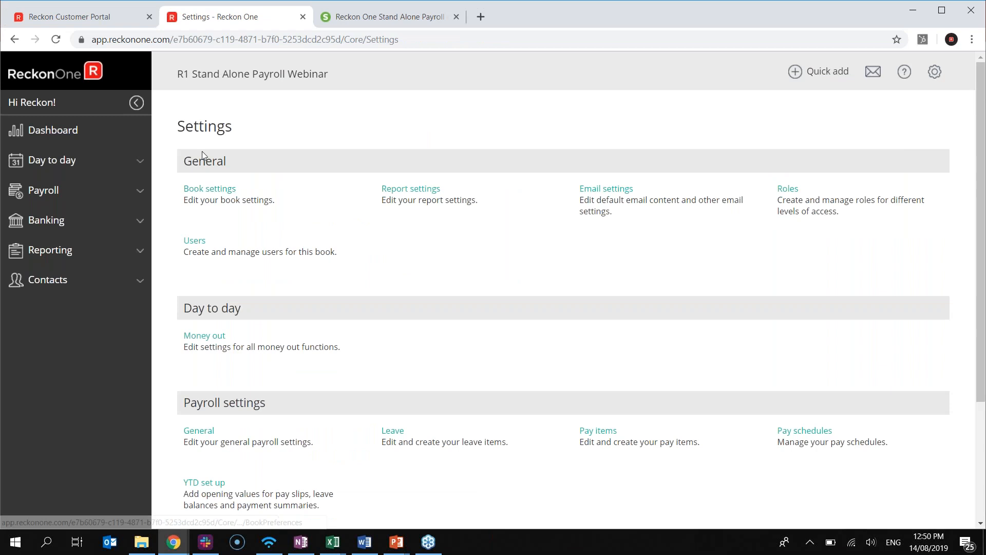
scroll(576, 276, "down", 1)
scroll(574, 276, "down", 3)
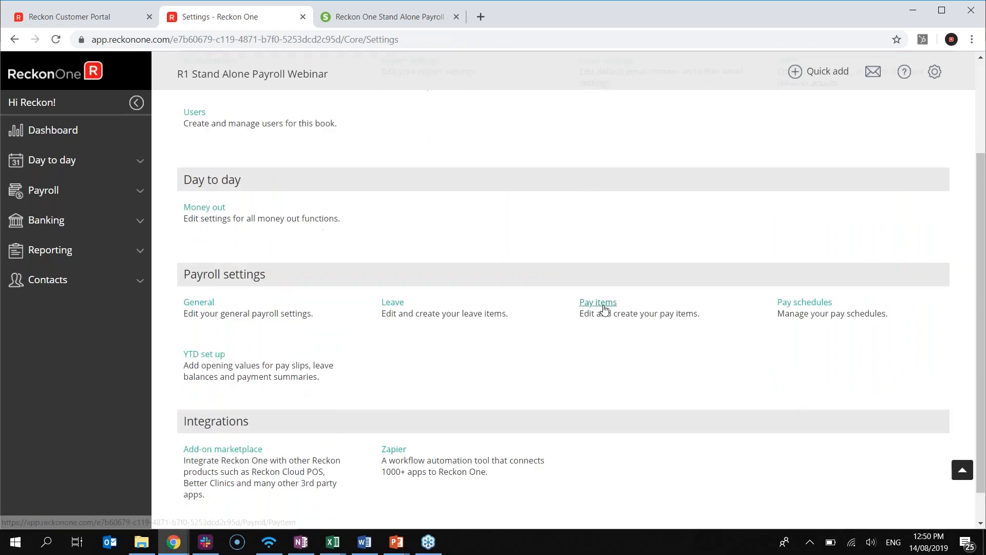
left_click(600, 306)
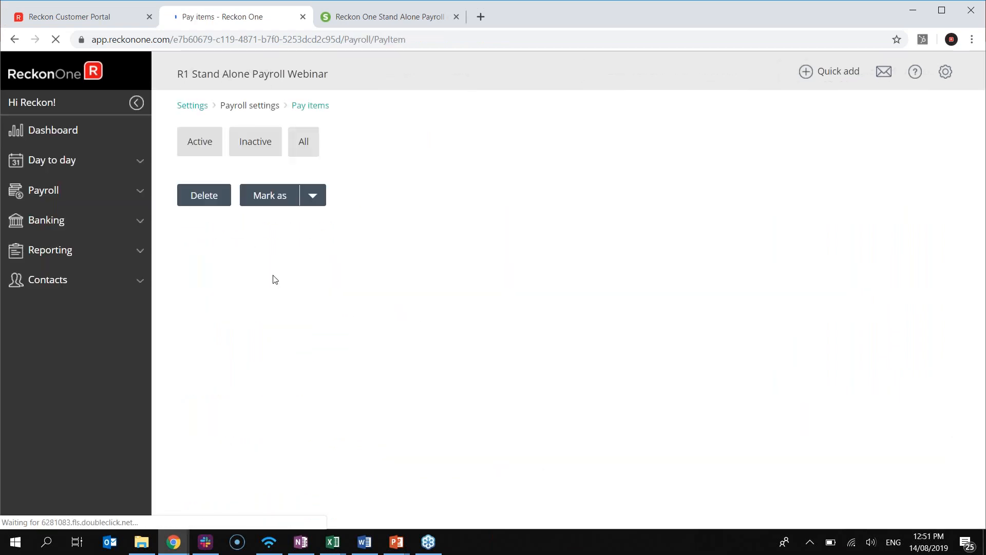
scroll(327, 299, "down", 3)
scroll(327, 299, "down", 3)
left_click(396, 433)
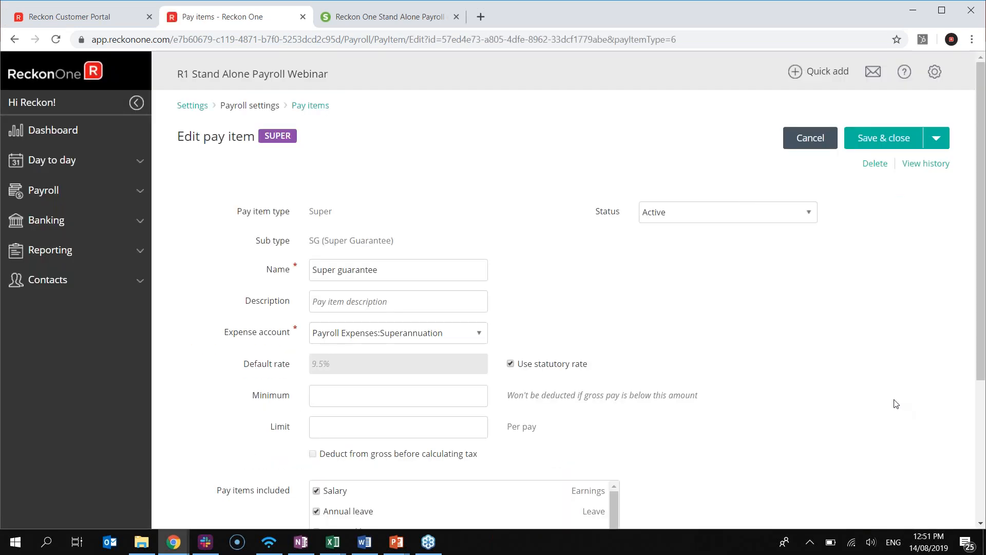
Set a $450.00 minimum gross pay threshold, then archive the $450 question on Slido
scroll(896, 404, "down", 1)
left_click(414, 329)
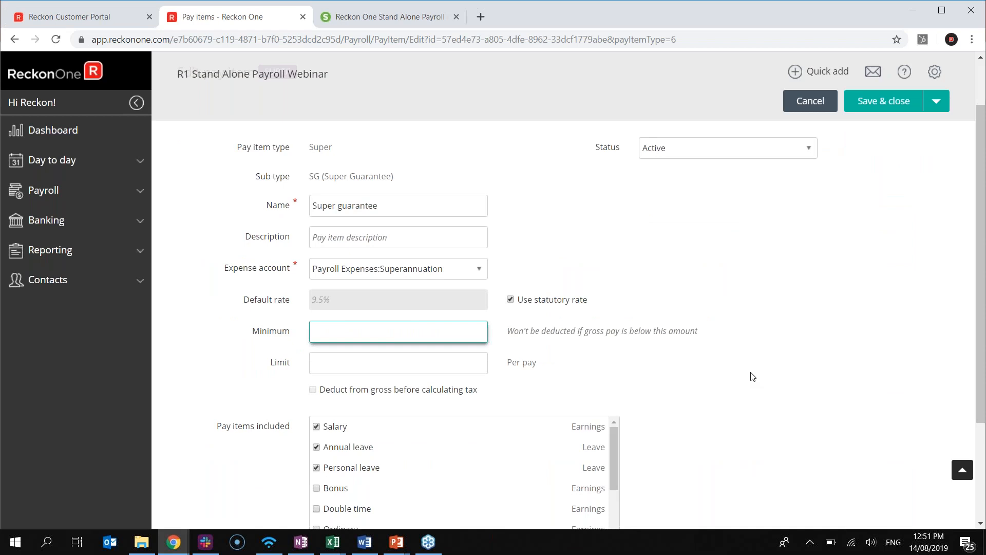
scroll(422, 339, "up", 1)
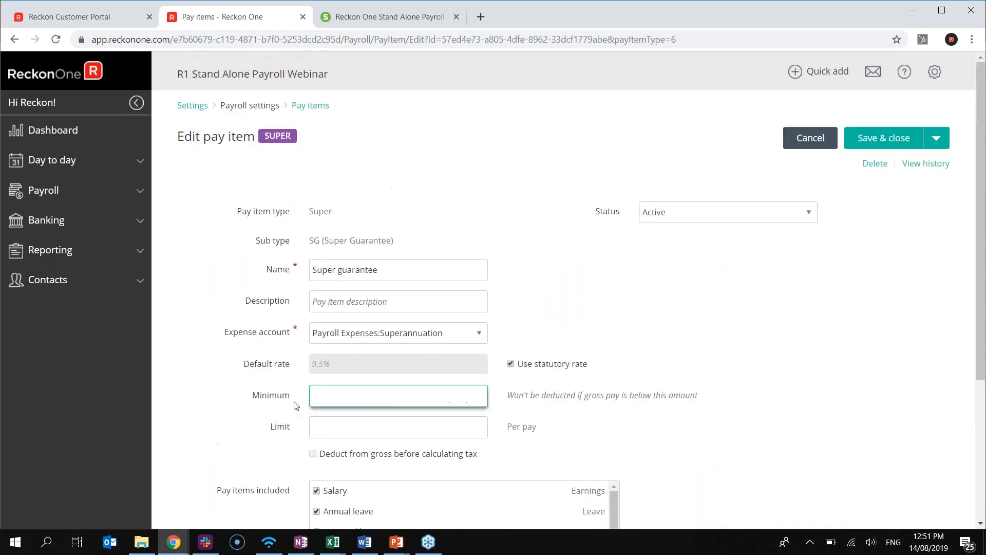
type("450")
left_click(679, 299)
scroll(508, 426, "down", 1)
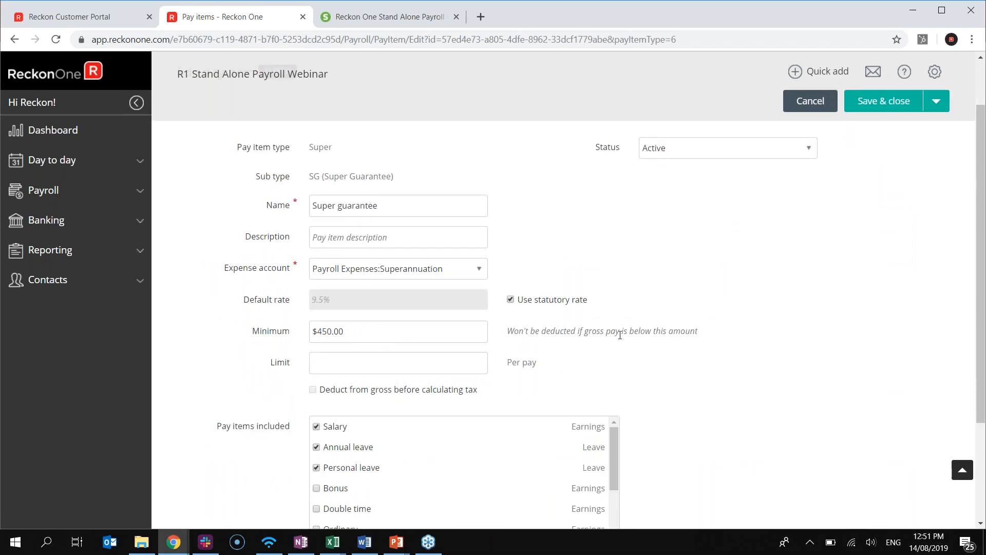
scroll(642, 318, "up", 1)
scroll(308, 370, "down", 1)
scroll(346, 298, "up", 1)
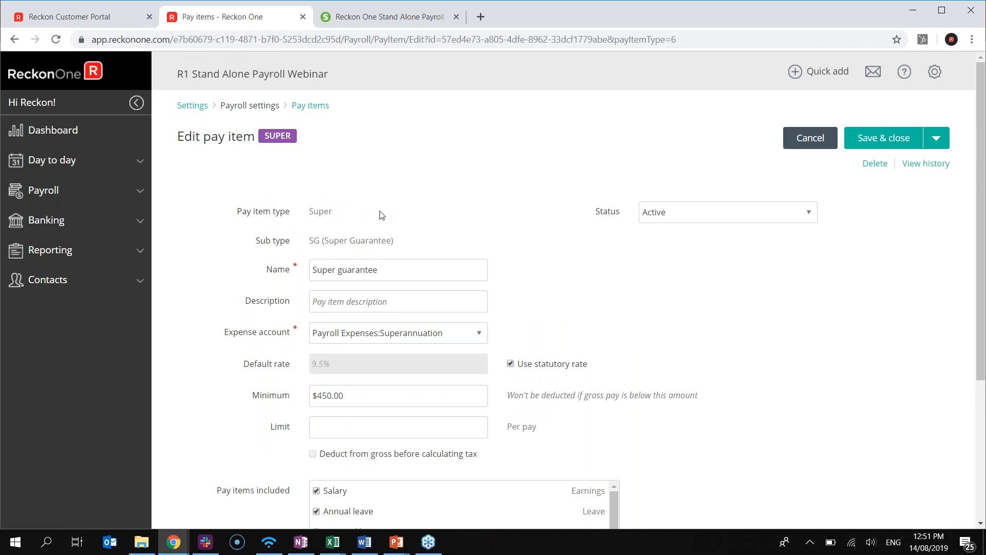
left_click(393, 17)
left_click(895, 120)
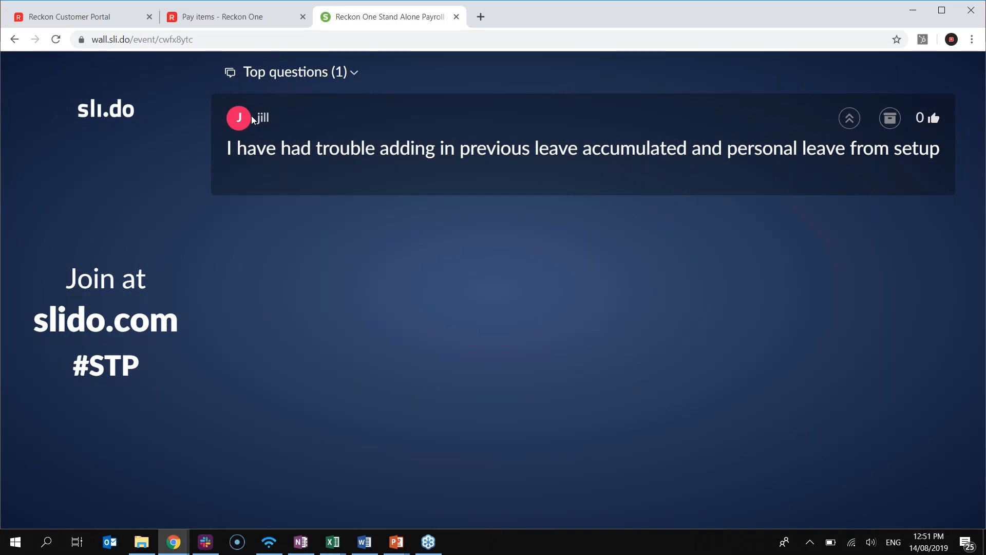
Check the employee's annual and personal leave, then expand the dashboard's set up balances step
left_click(195, 22)
left_click(206, 106)
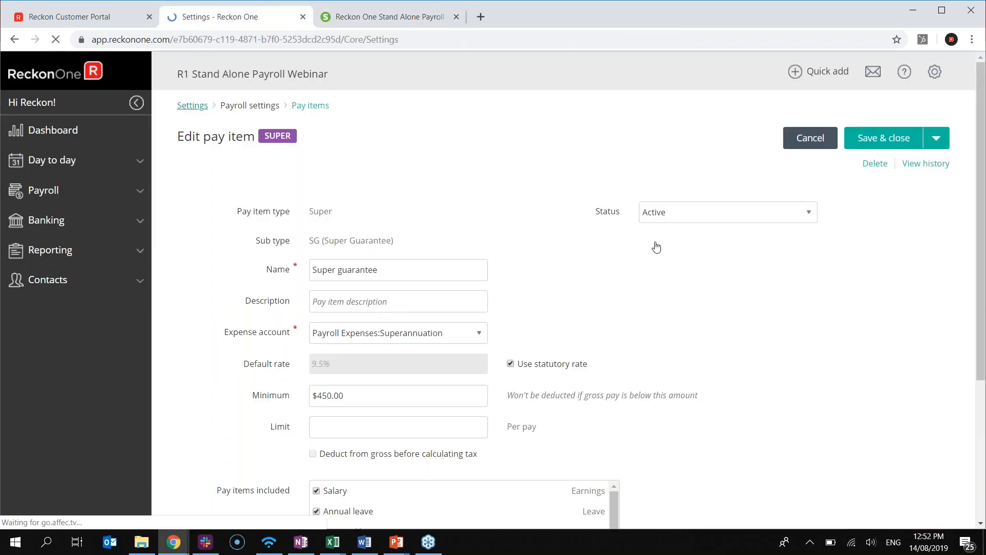
left_click(71, 194)
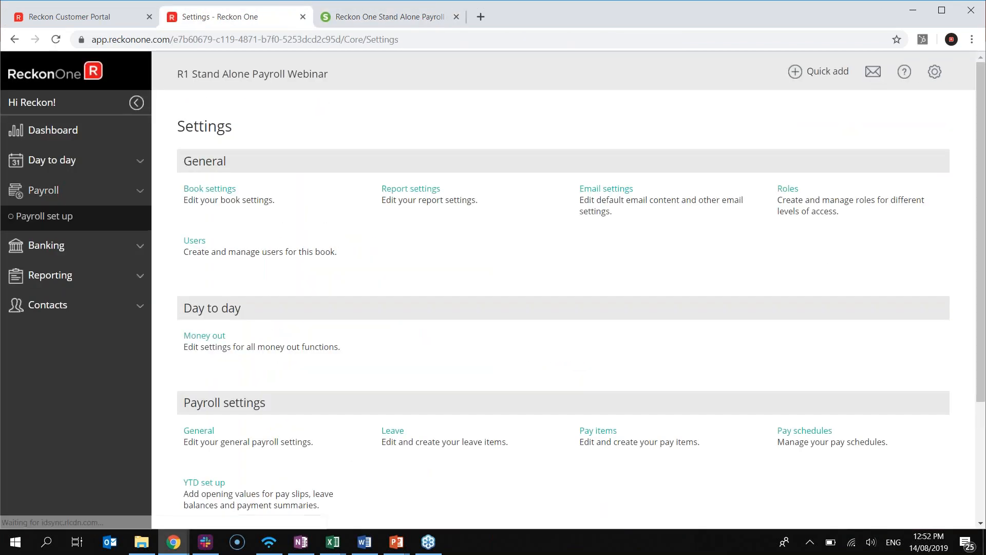
left_click(53, 251)
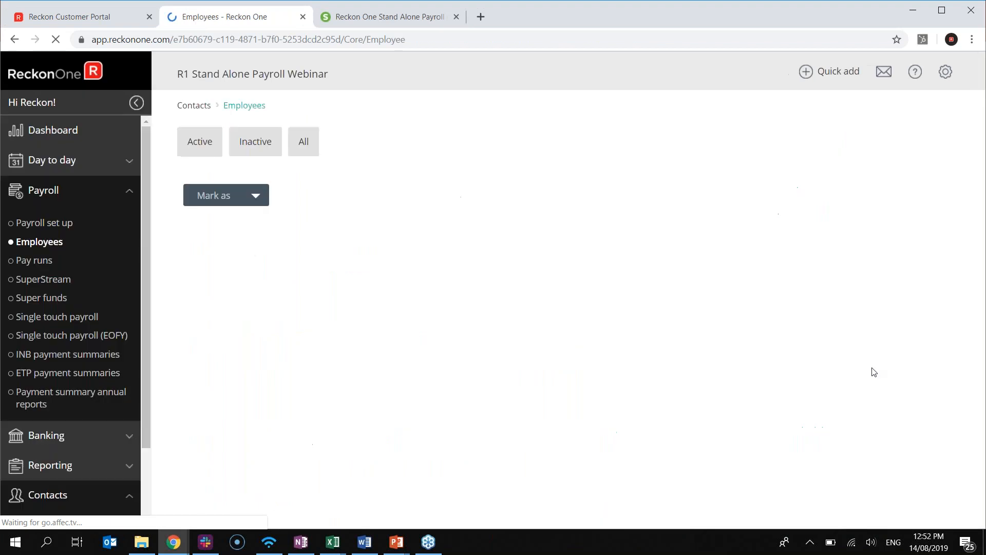
left_click(286, 234)
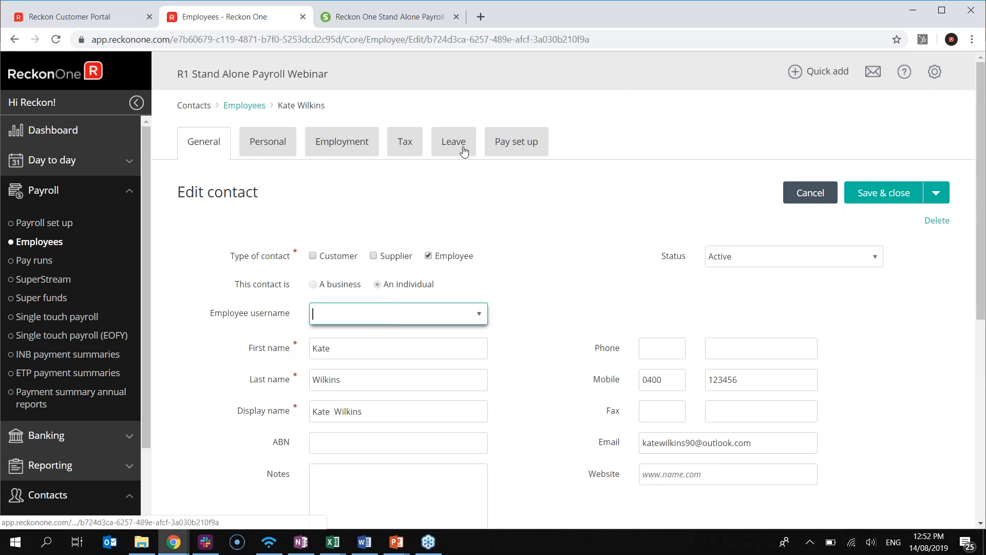
left_click(450, 150)
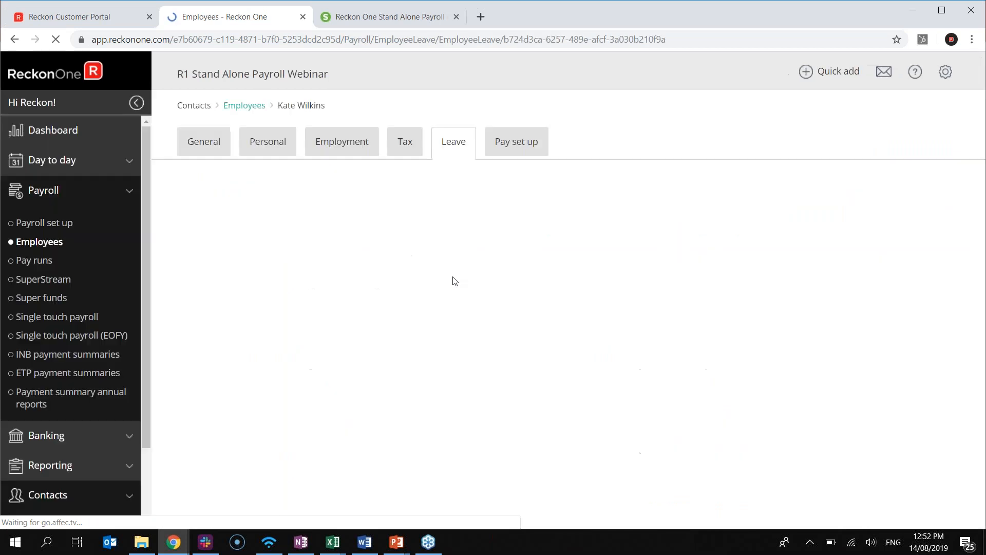
scroll(429, 289, "down", 1)
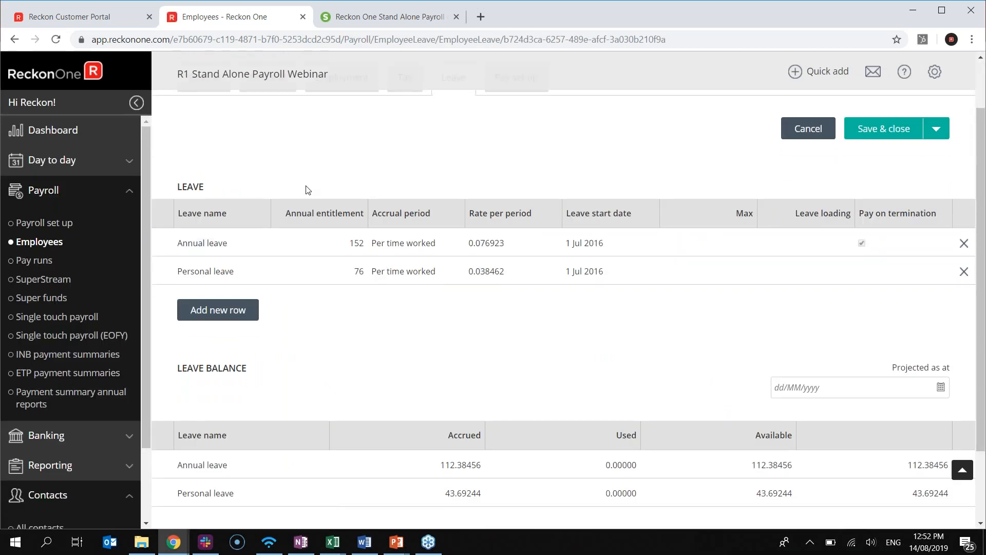
scroll(344, 313, "up", 1)
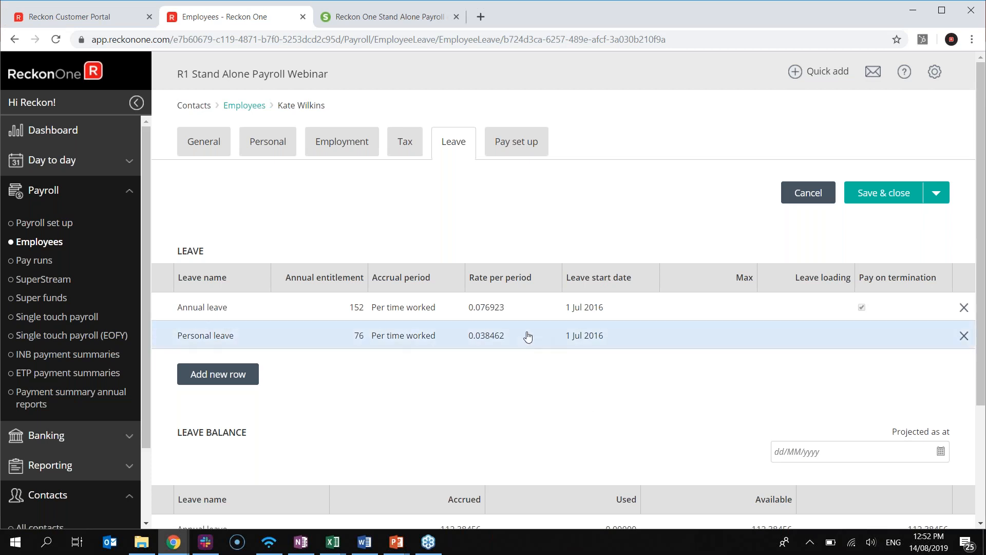
left_click(51, 130)
left_click(242, 306)
Review the 13 Aug 2019 YTD leave balance entries, then go back to Slido
left_click(274, 380)
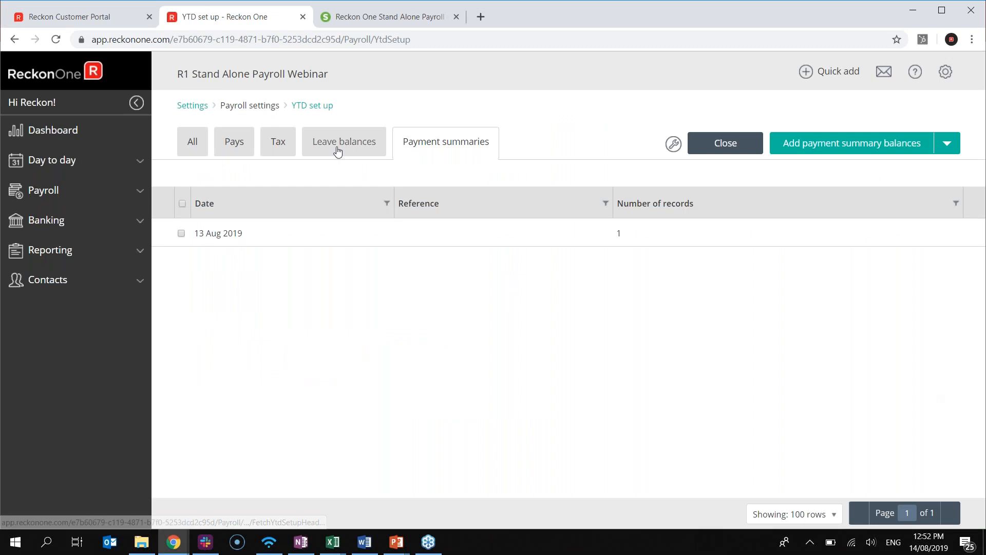
left_click(321, 135)
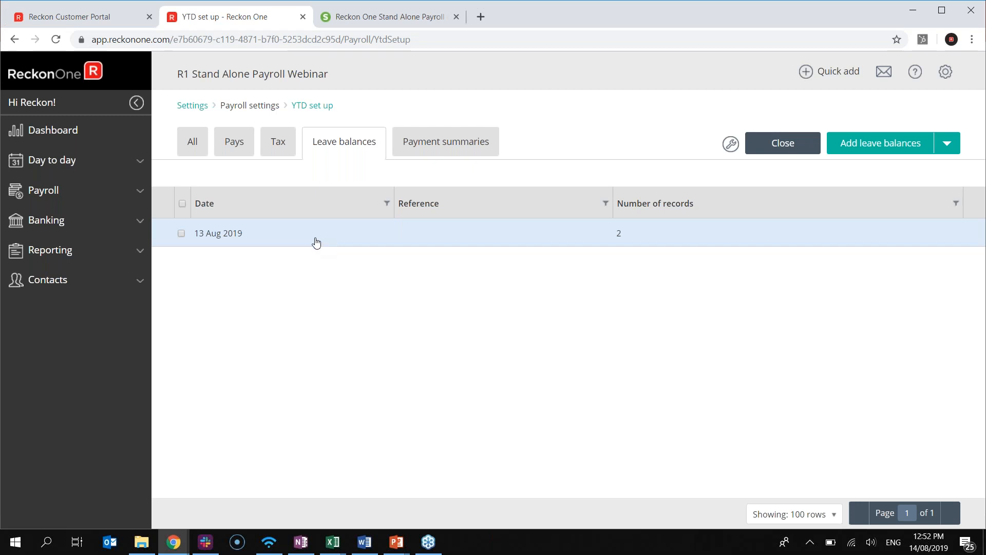
left_click(363, 18)
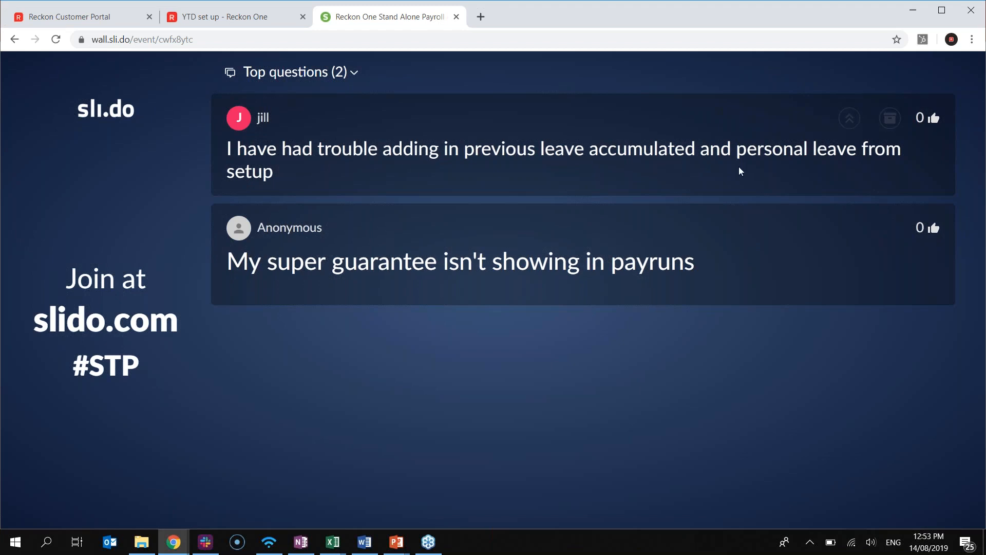
Archive the previous accumulated leave question and return to the YTD leave balances
left_click(890, 122)
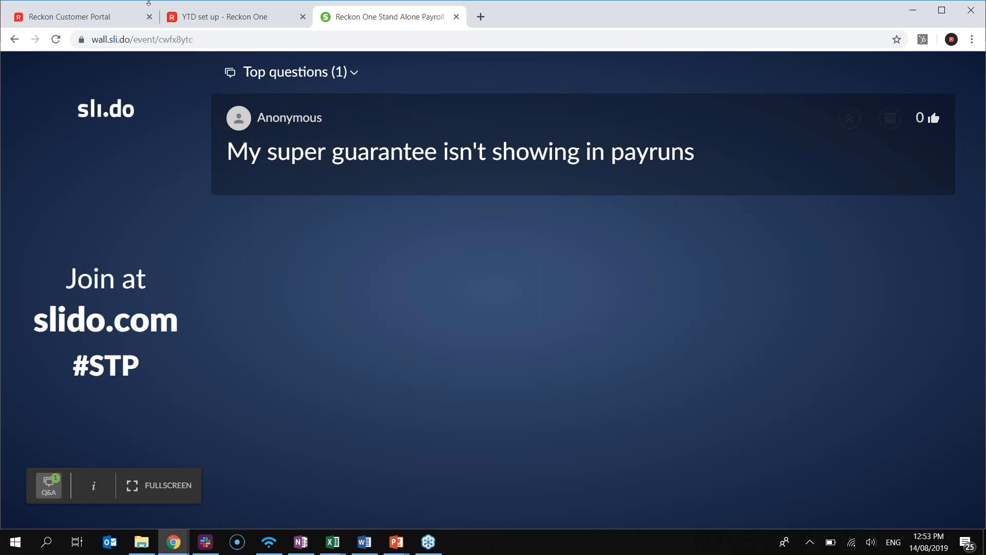
left_click(202, 19)
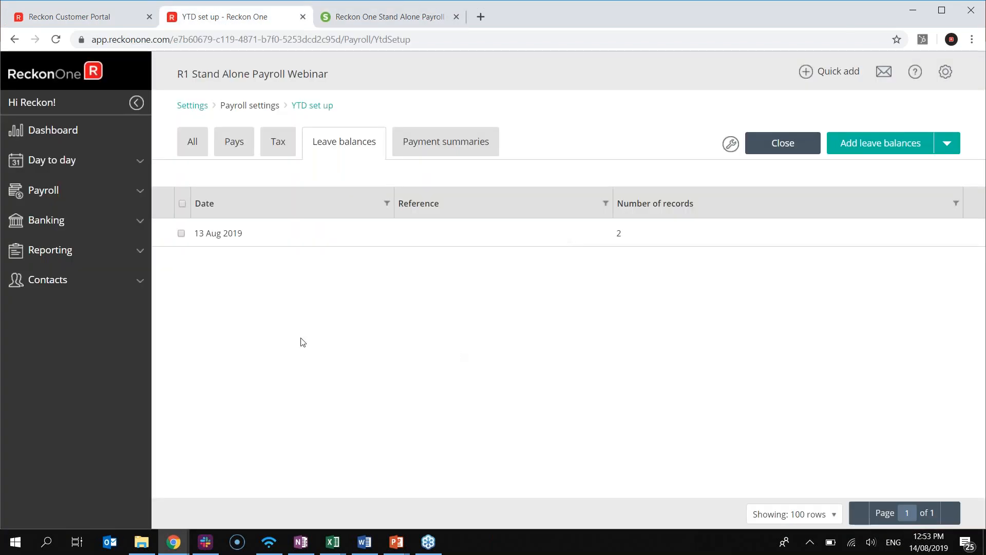
Open the Super guarantee pay item via Dashboard > Settings > Pay items
left_click(86, 143)
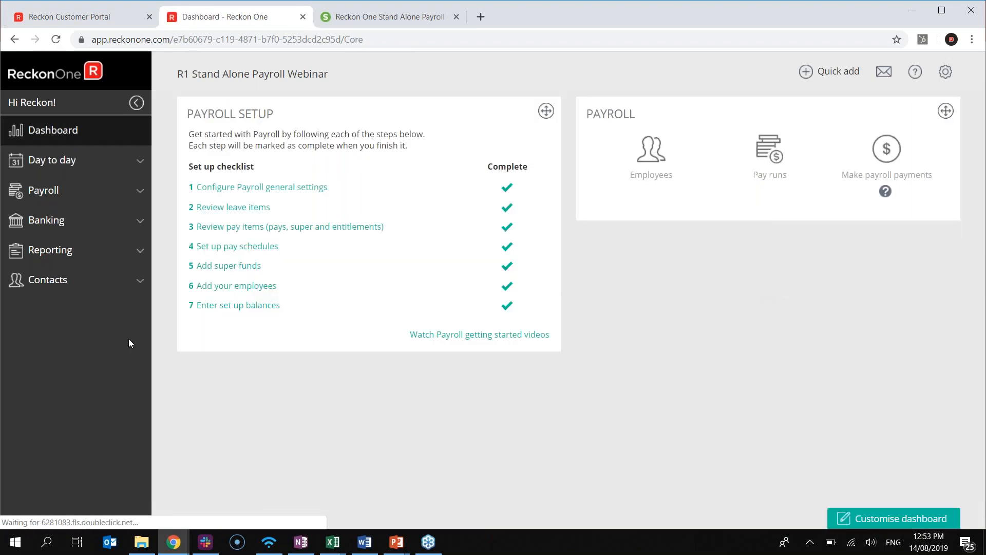
left_click(946, 71)
left_click(880, 131)
scroll(529, 293, "down", 3)
left_click(596, 268)
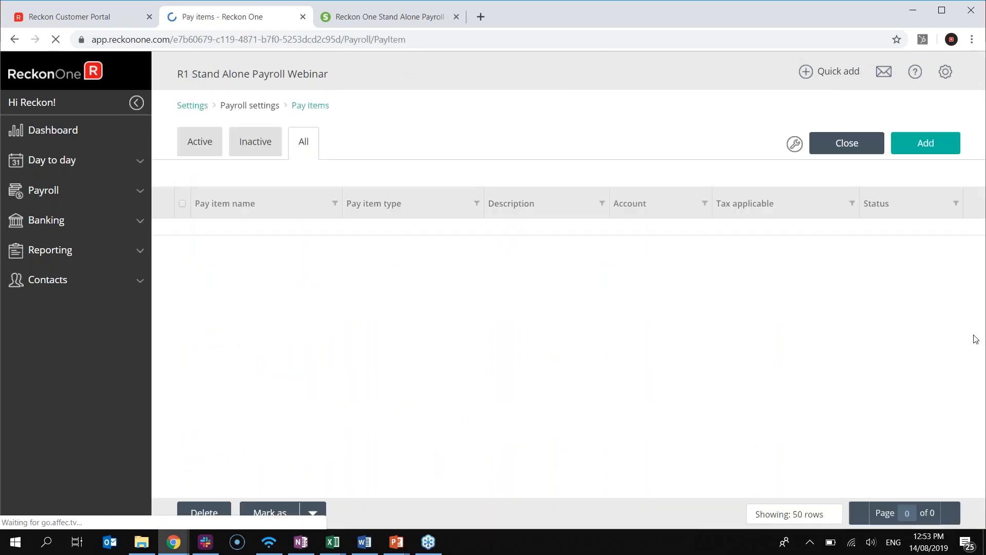
scroll(429, 385, "down", 5)
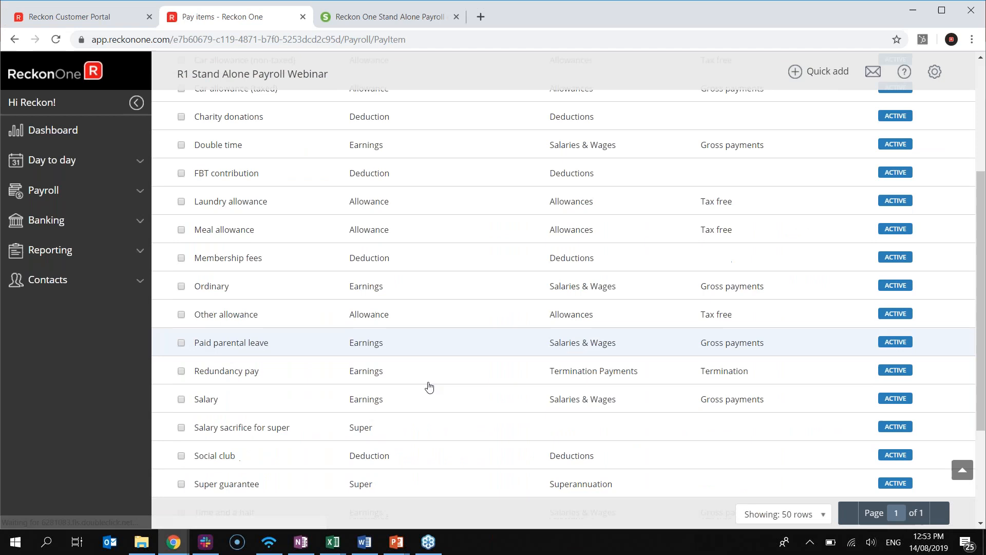
left_click(274, 416)
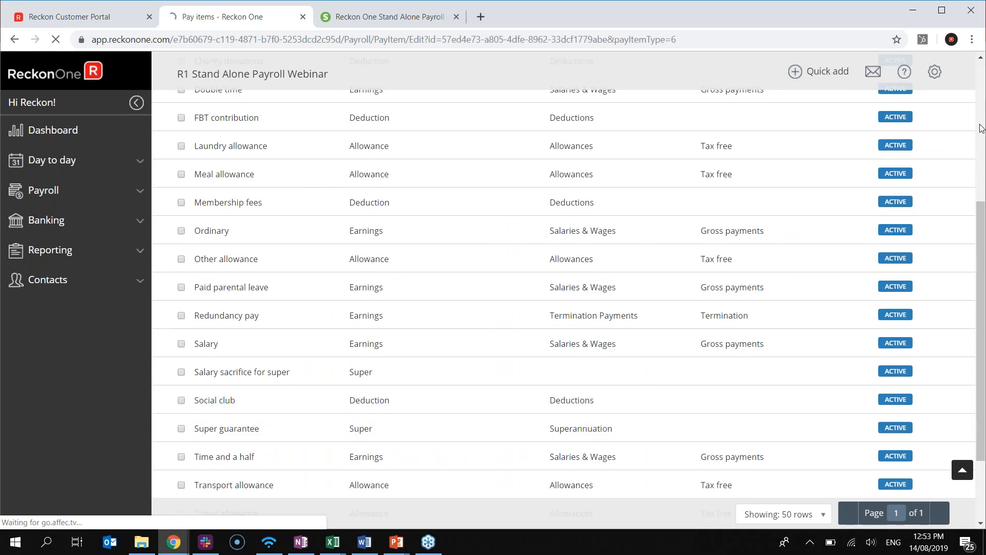
Check the 9.5% rate and included pay items, then save and close the pay item
scroll(339, 330, "down", 3)
scroll(339, 329, "up", 3)
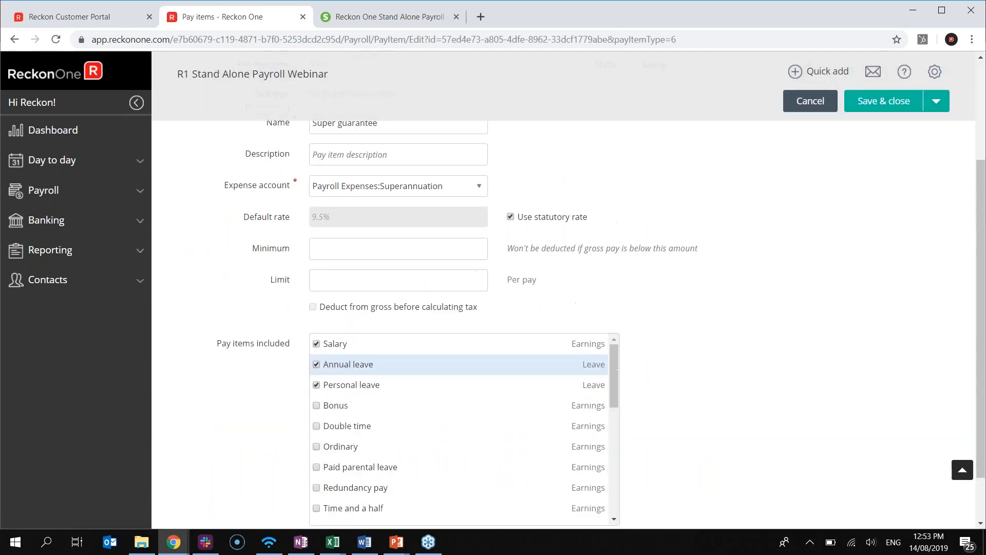
scroll(279, 350, "down", 3)
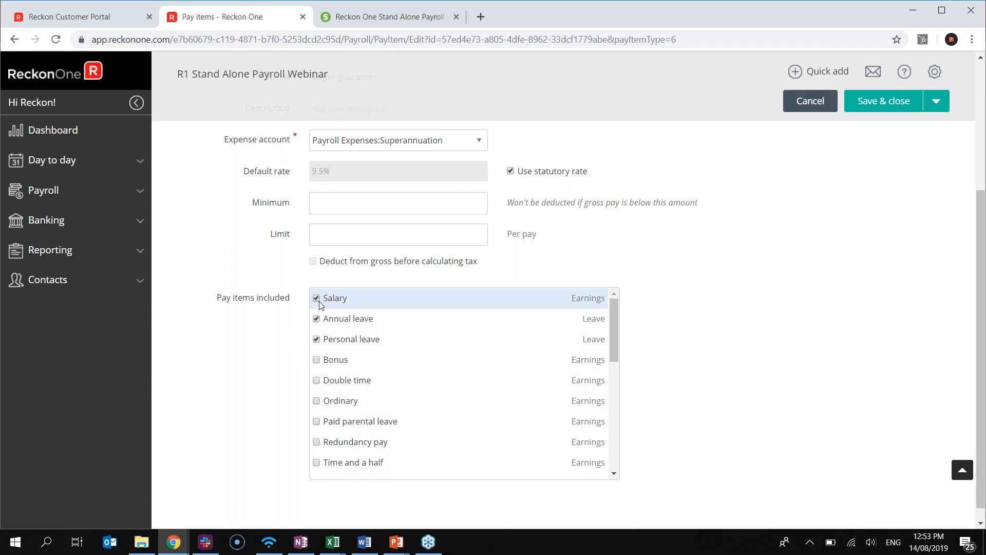
scroll(337, 422, "down", 1)
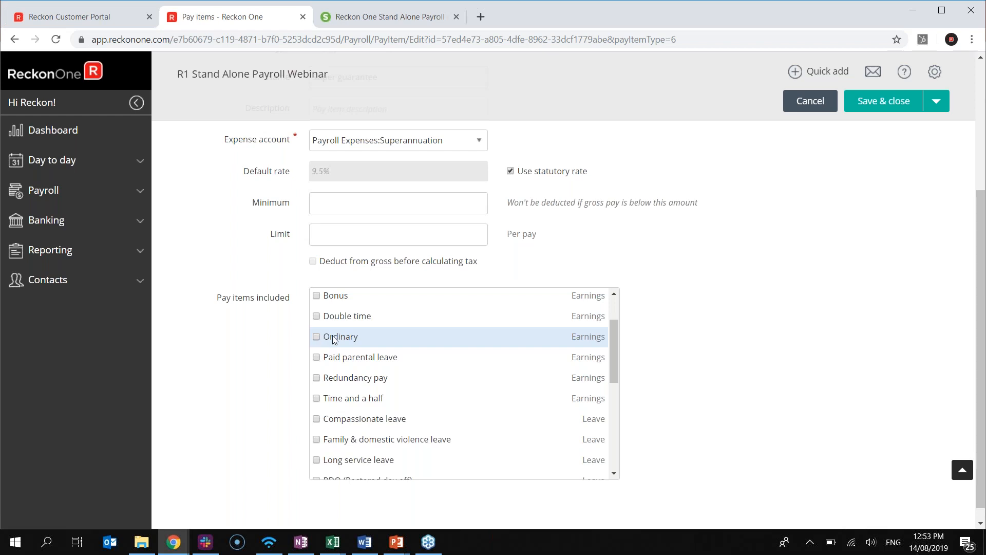
scroll(728, 312, "up", 1)
scroll(731, 313, "up", 1)
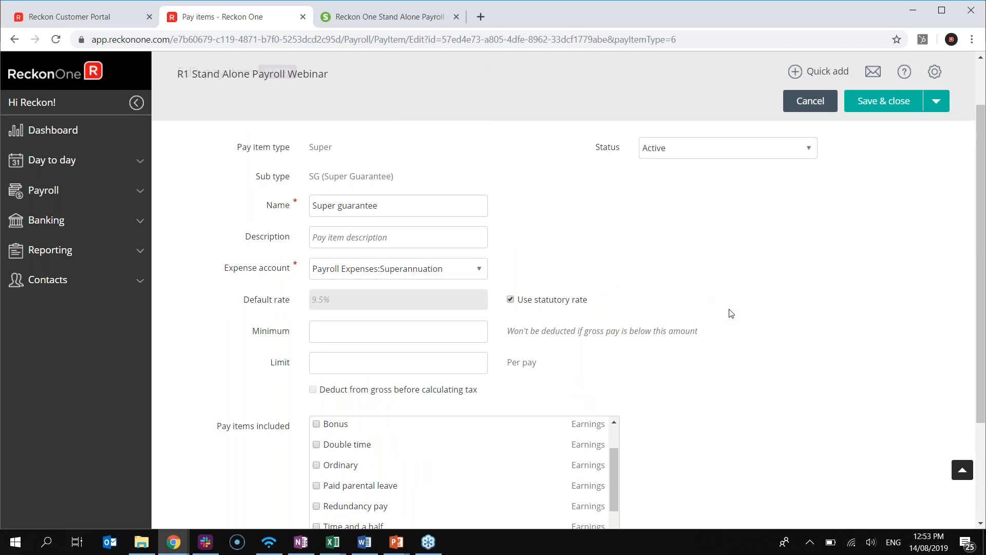
scroll(731, 313, "up", 1)
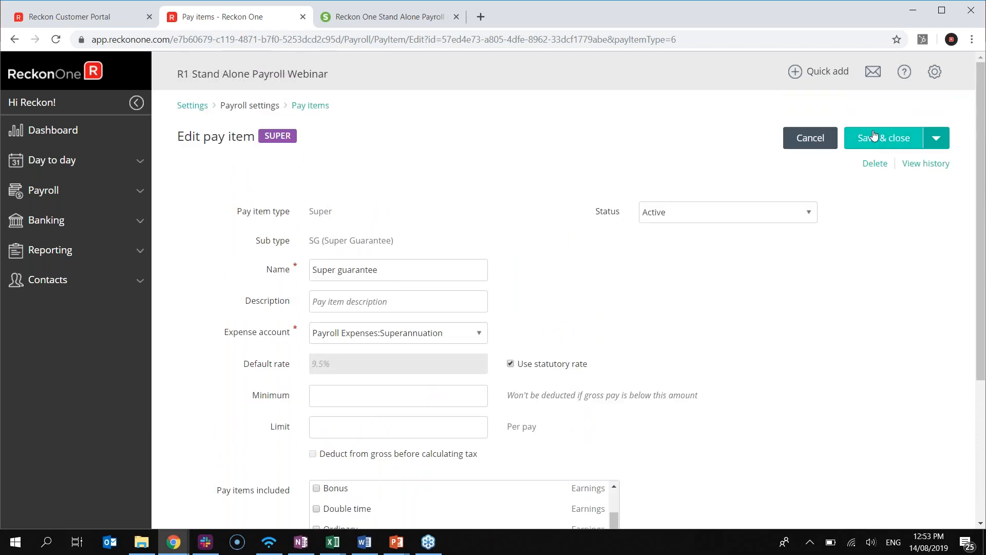
left_click(867, 137)
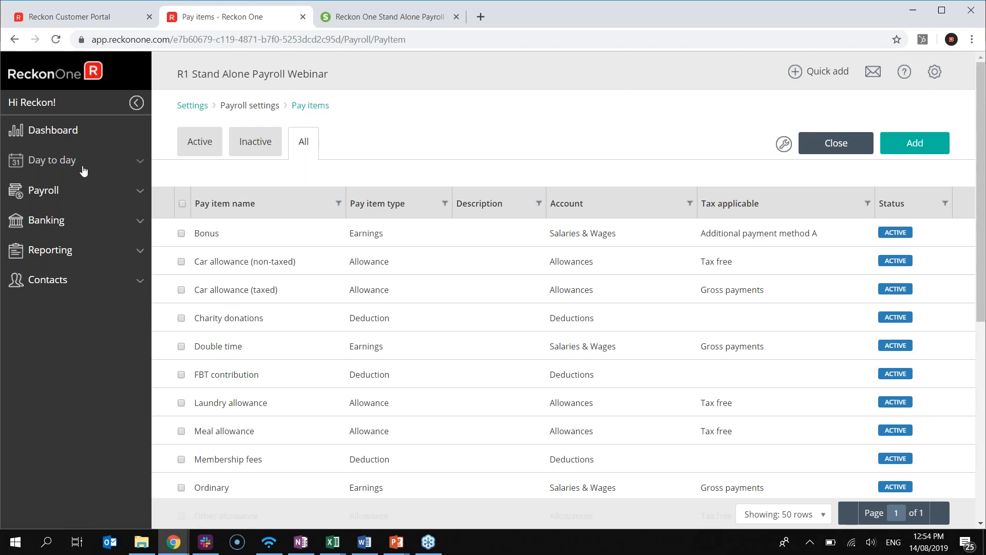
Check the employee's Pay set up: $88,000 salary and AMP Super guarantee account
left_click(62, 162)
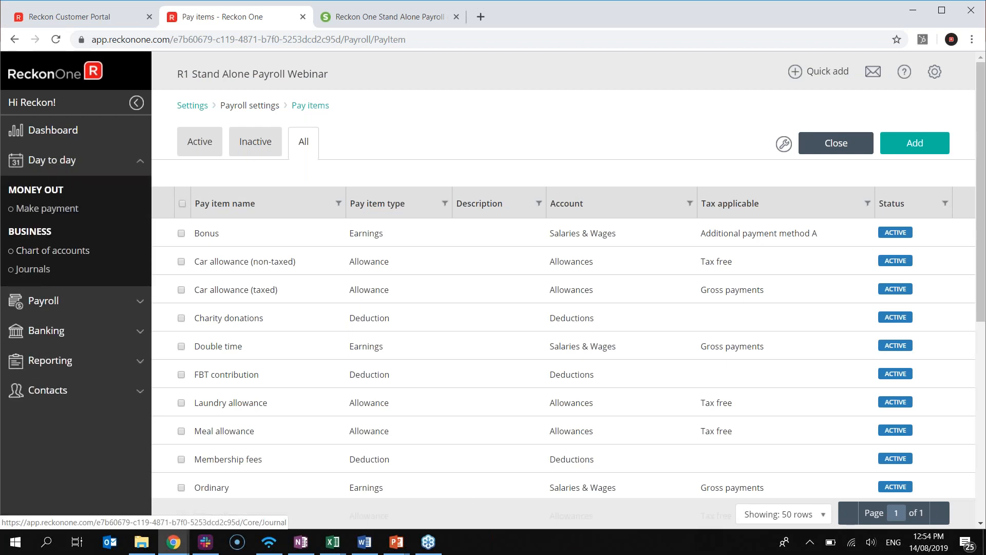
left_click(43, 301)
left_click(34, 259)
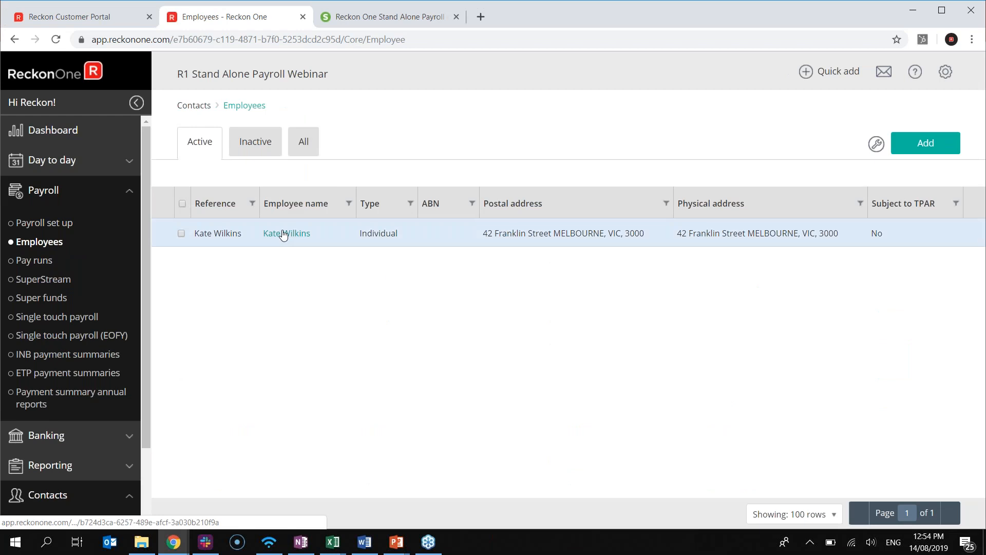
left_click(767, 241)
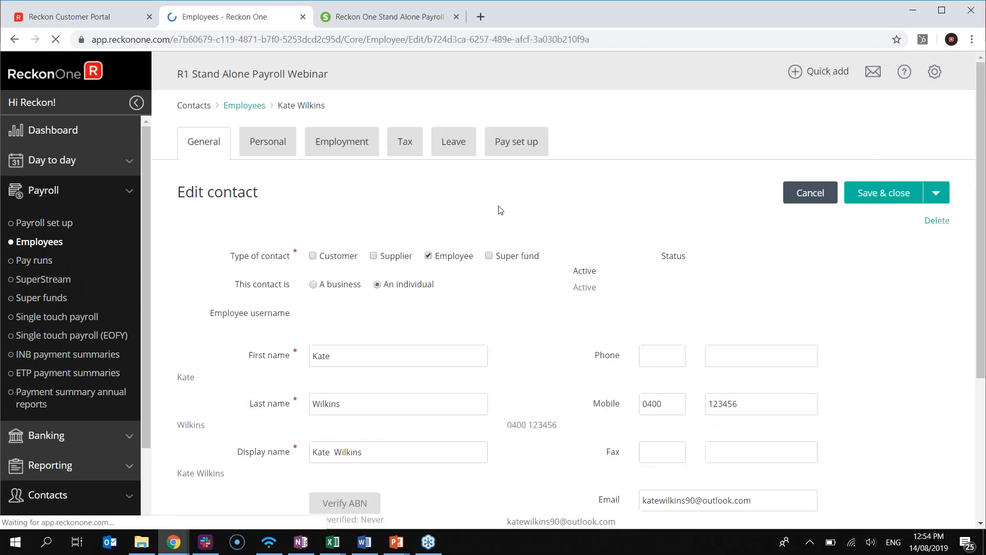
left_click(513, 155)
scroll(403, 348, "down", 6)
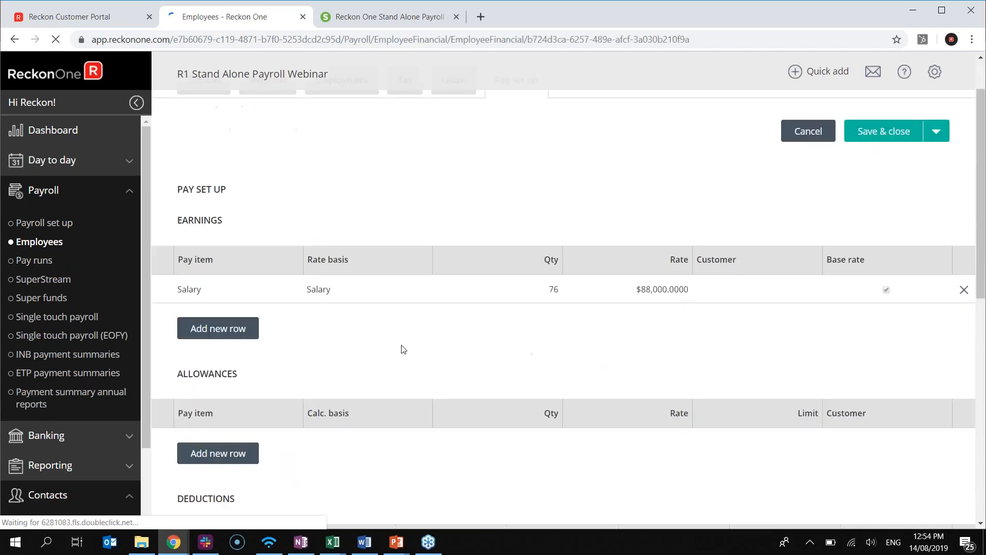
scroll(395, 347, "down", 3)
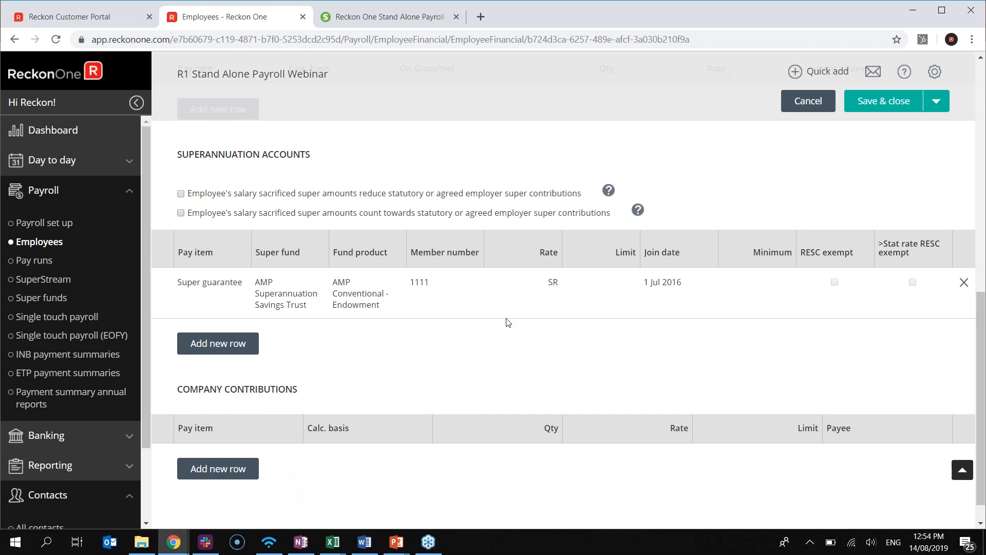
scroll(507, 322, "up", 3)
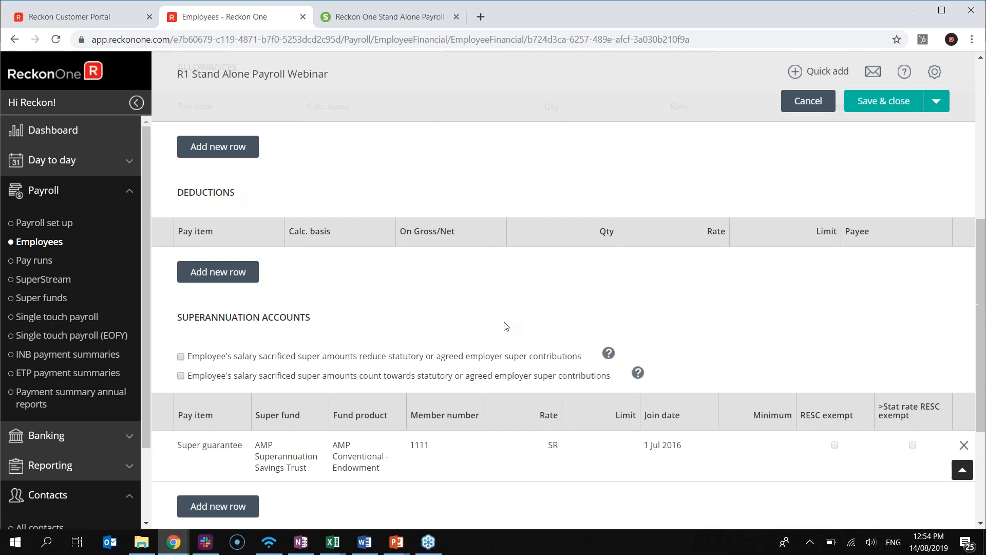
scroll(507, 323, "up", 7)
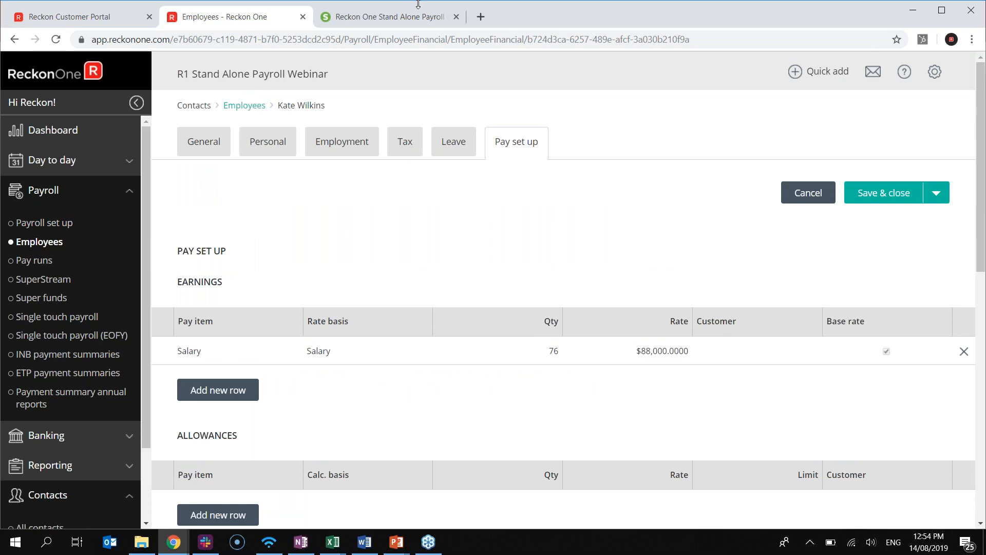
Archive the remaining super guarantee payruns question on the Slido wall
left_click(395, 23)
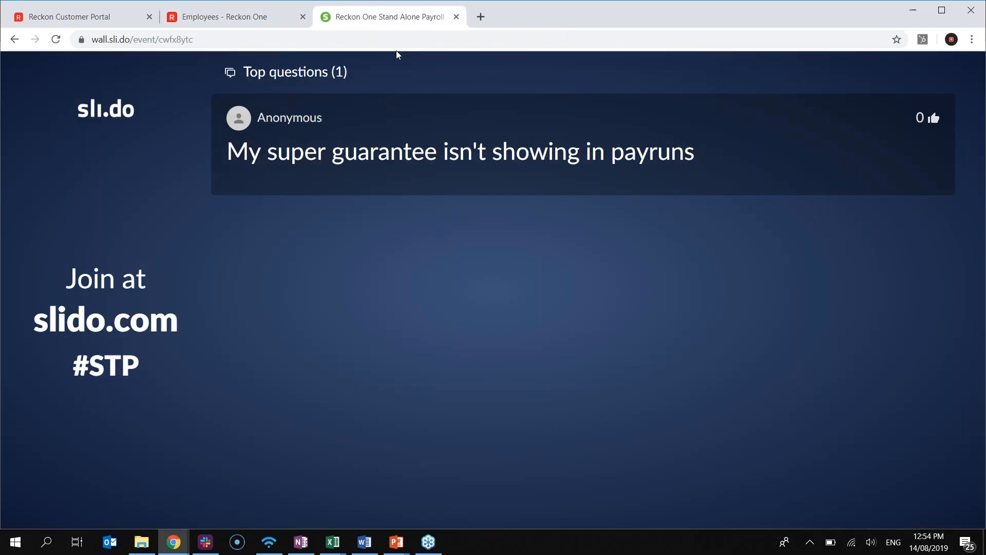
mouse_move(819, 94)
mouse_move(907, 140)
left_click(876, 128)
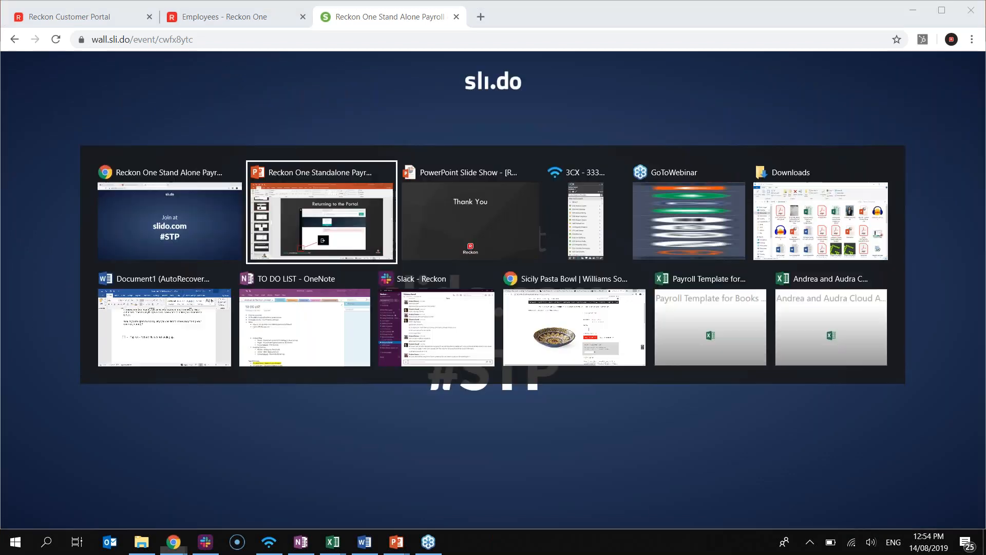